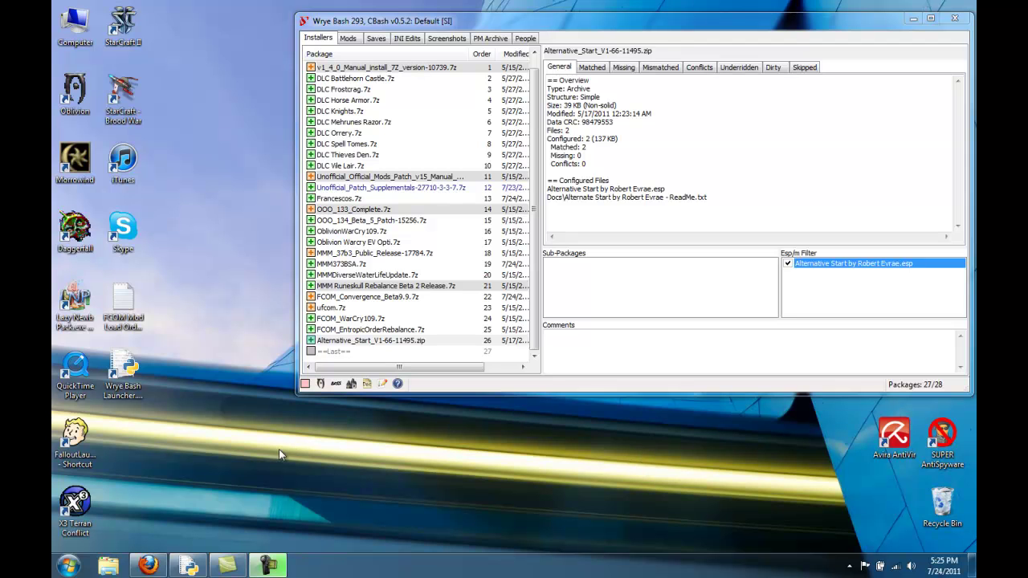
# Step: Consult the FCOM install order list on the forum page in Firefox
pyautogui.click(148, 567)
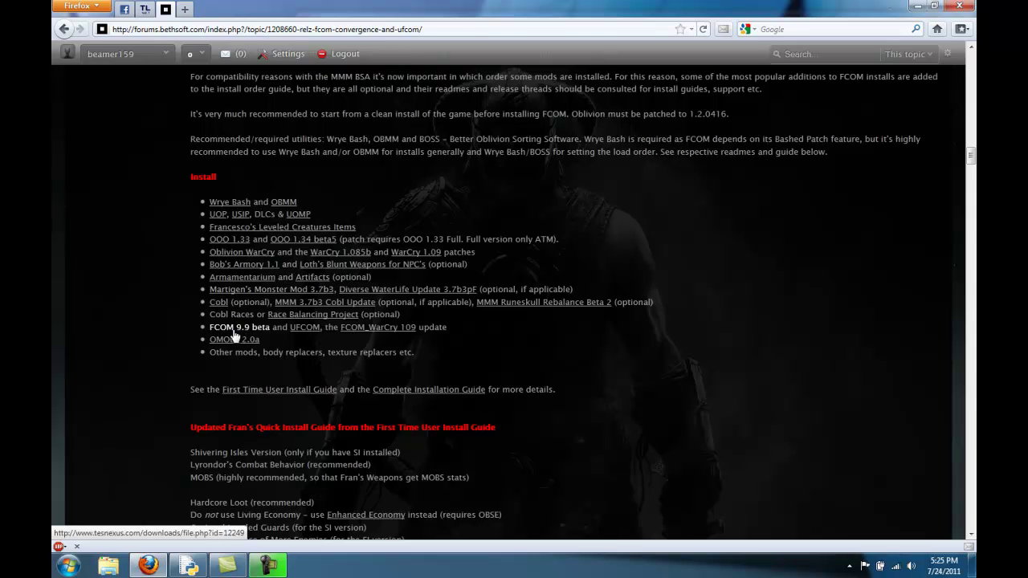
pyautogui.click(917, 7)
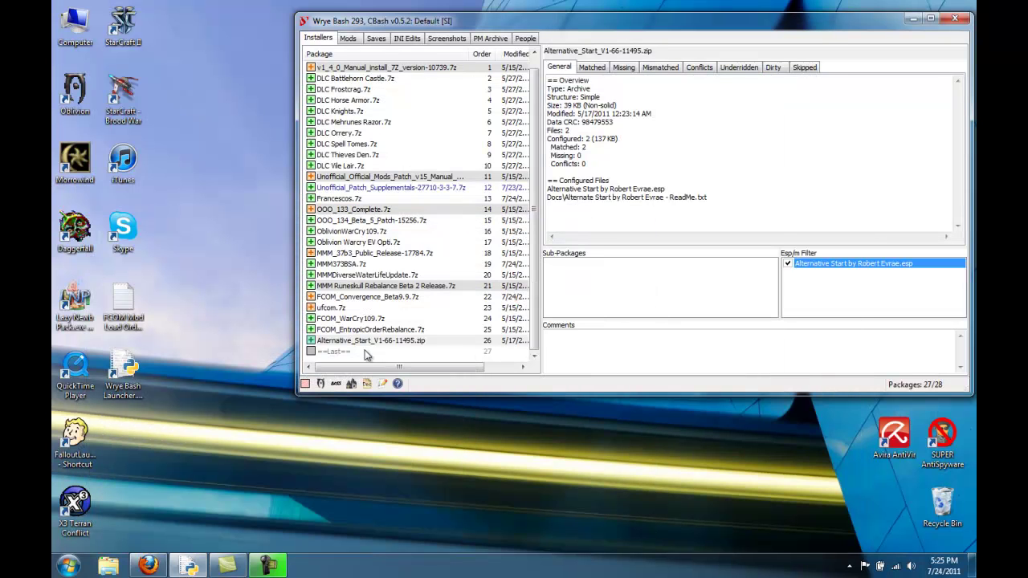
# Step: In the FCOM downloads' Bob's and Loth's folder, extract Bobs_Armory_Oblivion1_1.7z into a folder of the same name
pyautogui.click(108, 567)
pyautogui.click(251, 214)
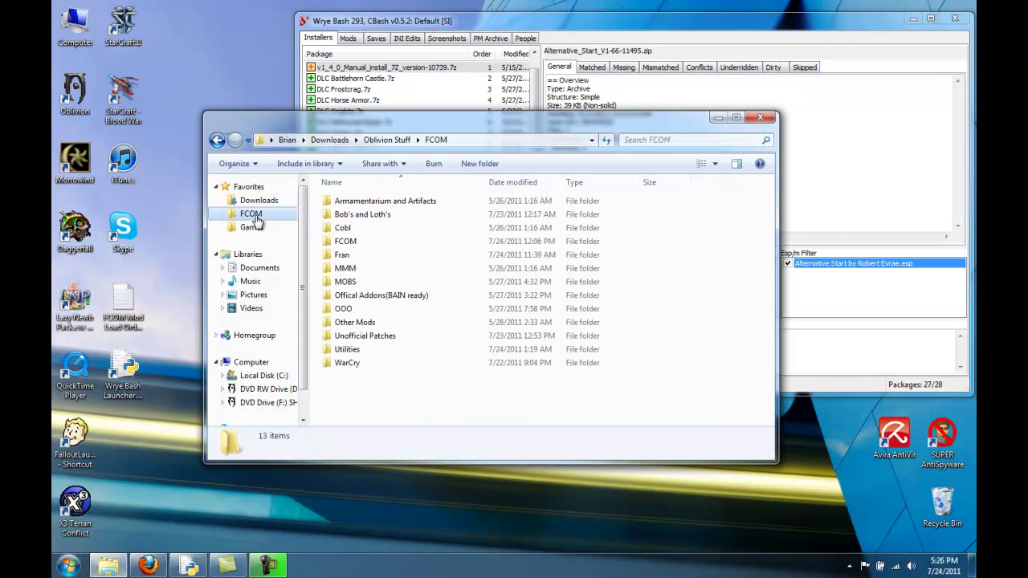
pyautogui.doubleClick(377, 214)
pyautogui.rightClick(395, 209)
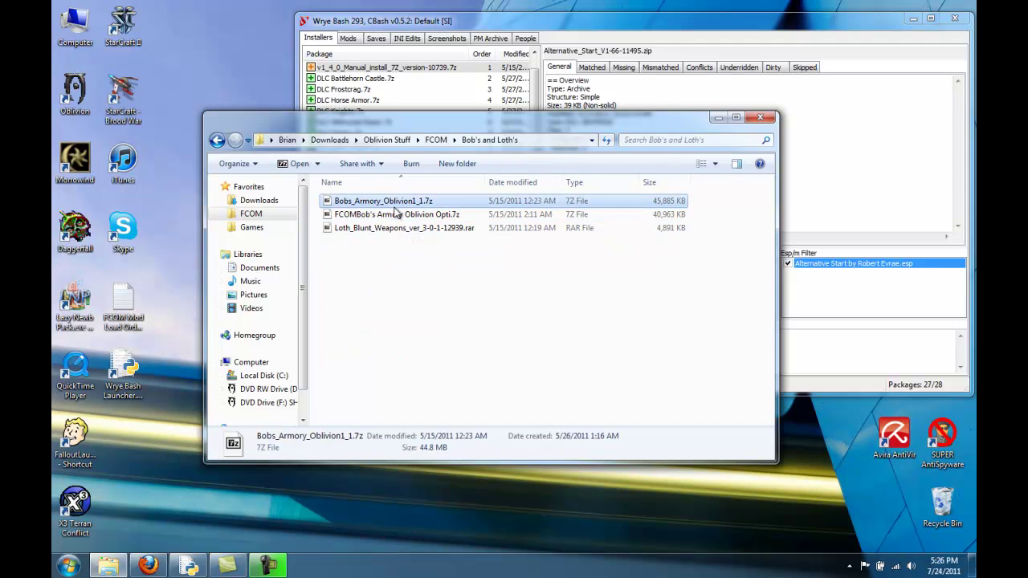
pyautogui.moveTo(428, 229)
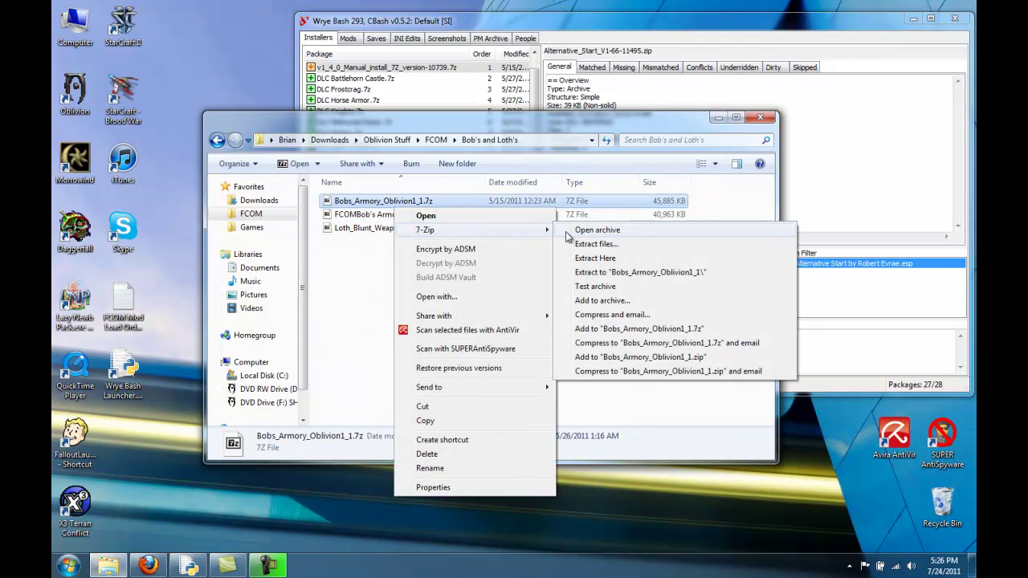
pyautogui.click(624, 273)
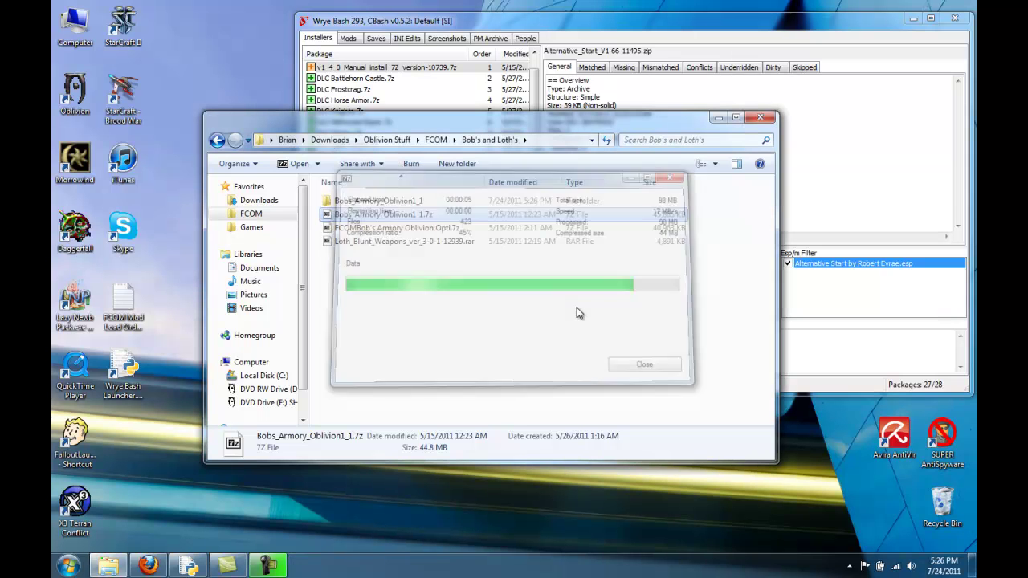
# Step: Move everything inside the extracted Data folder up into the Bobs_Armory_Oblivion1_1 folder
pyautogui.doubleClick(413, 201)
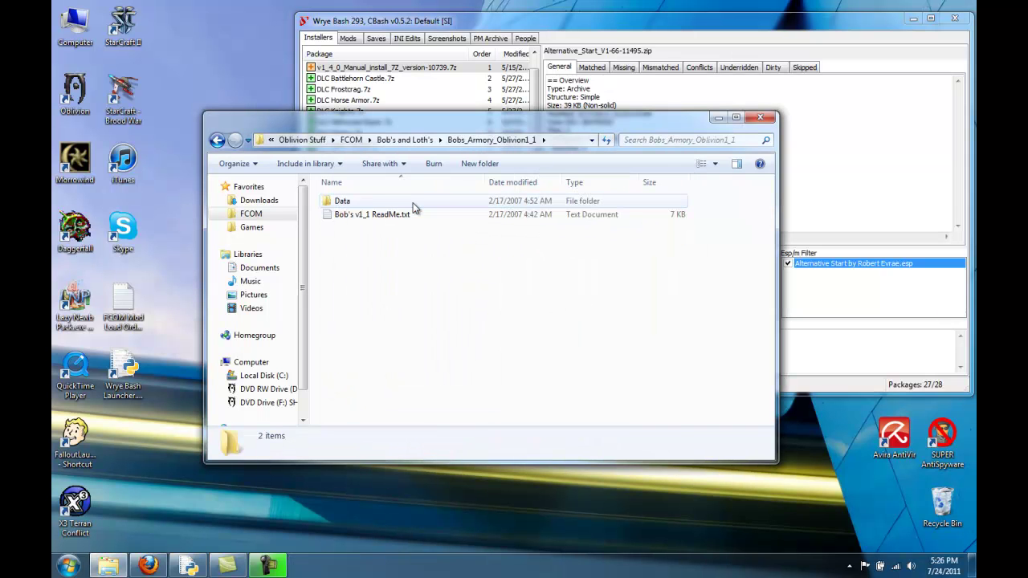
pyautogui.doubleClick(363, 203)
pyautogui.moveTo(378, 283); pyautogui.dragTo(348, 202)
pyautogui.rightClick(348, 202)
pyautogui.click(406, 382)
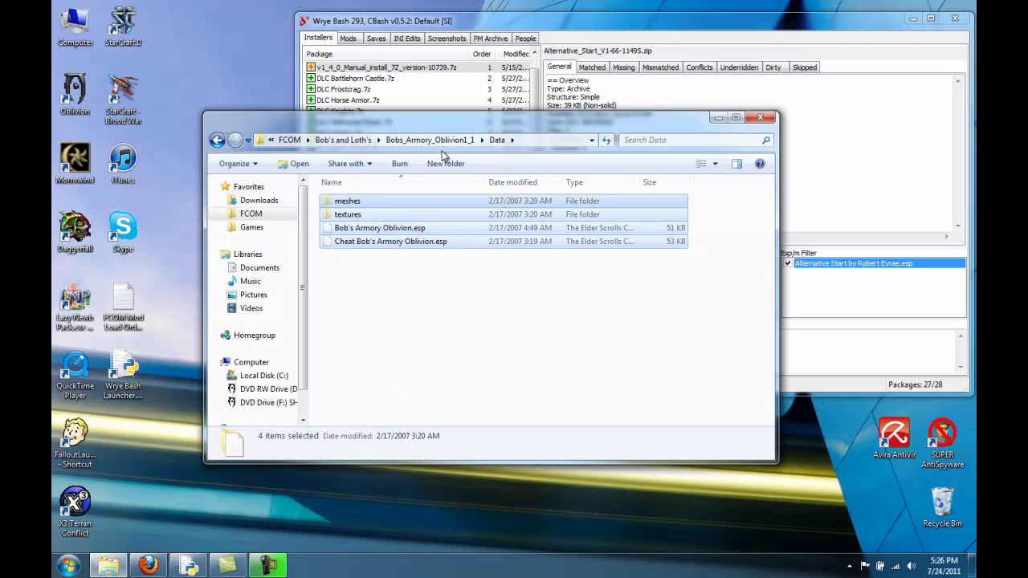
pyautogui.click(441, 143)
pyautogui.rightClick(387, 311)
pyautogui.click(417, 395)
pyautogui.click(424, 322)
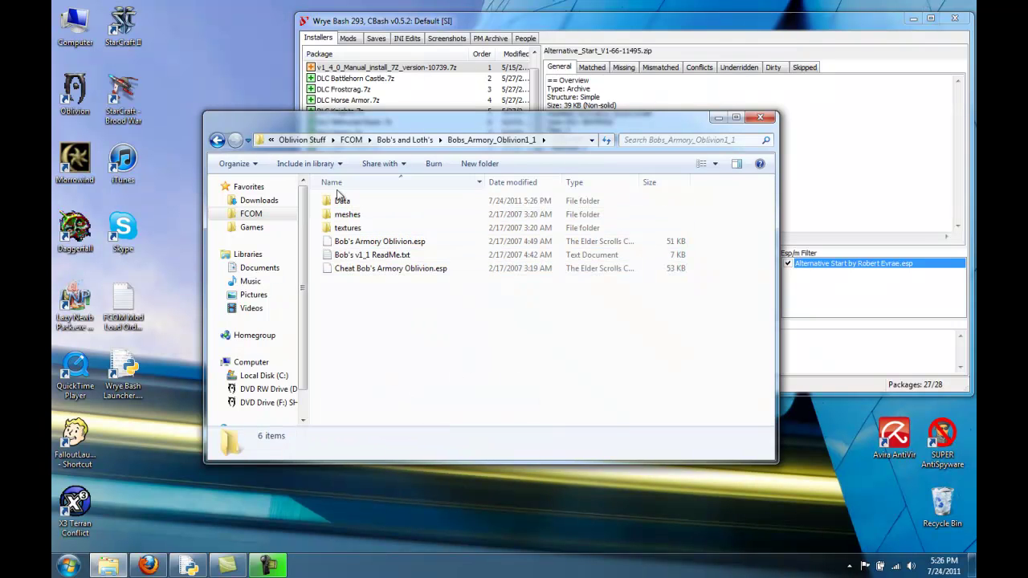
# Step: Delete the emptied Data folder from Bobs_Armory_Oblivion1_1
pyautogui.click(340, 201)
pyautogui.rightClick(339, 200)
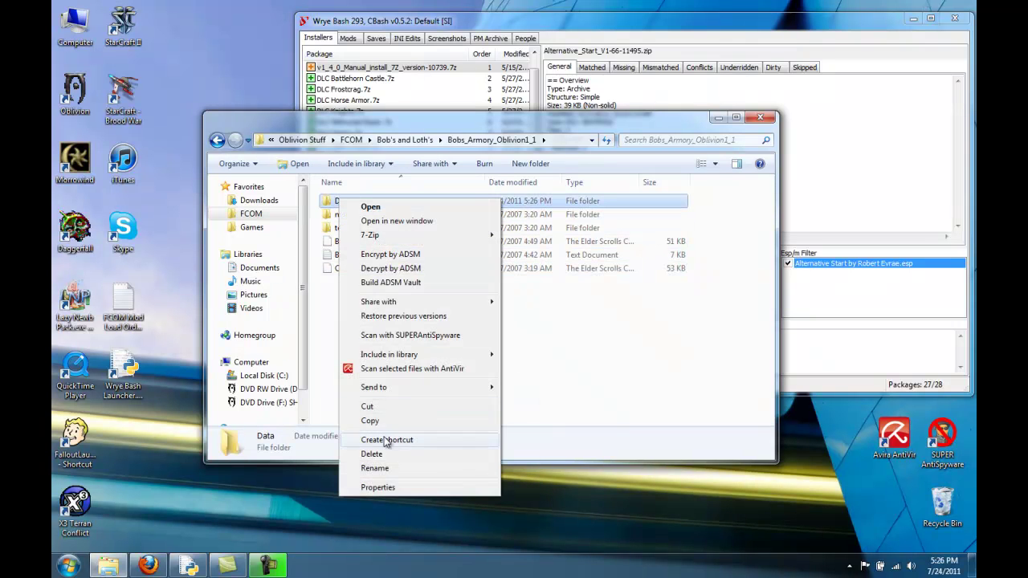
pyautogui.click(385, 454)
pyautogui.click(567, 341)
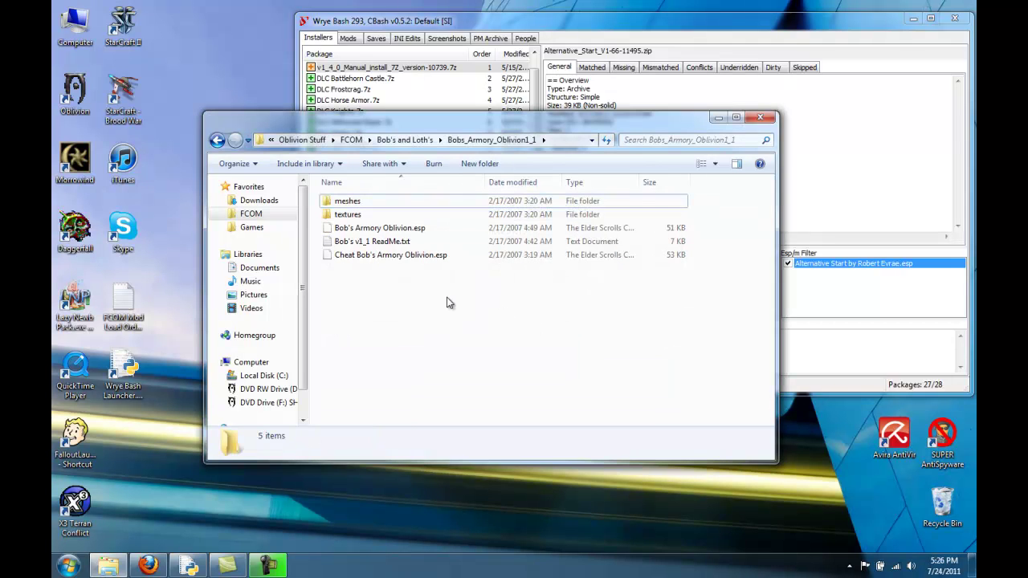
# Step: Delete the meshes and textures folders from Bobs_Armory_Oblivion1_1
pyautogui.click(360, 202)
pyautogui.keyDown('shift'); pyautogui.click(360, 211); pyautogui.keyUp('shift')
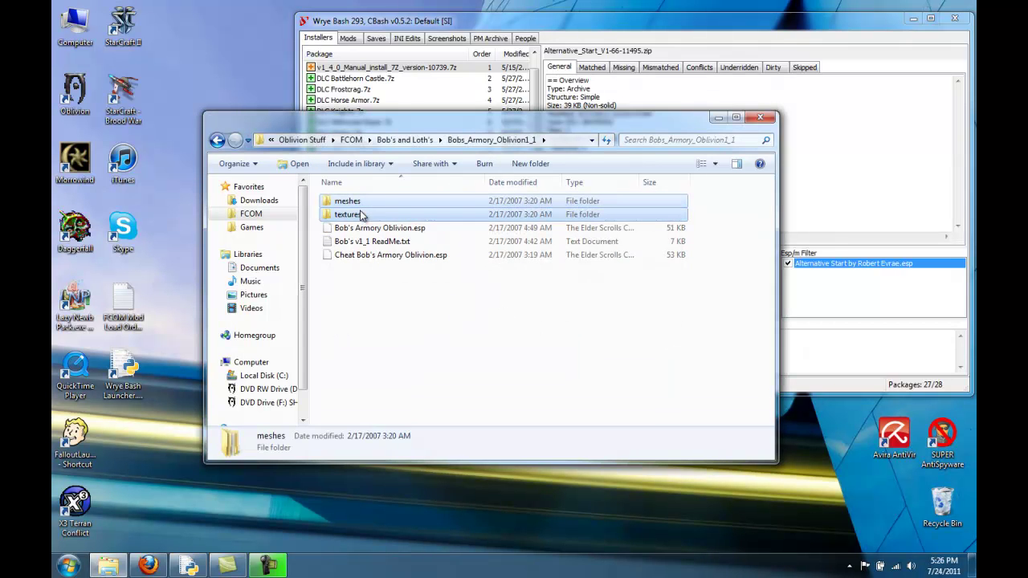
pyautogui.rightClick(360, 210)
pyautogui.click(395, 437)
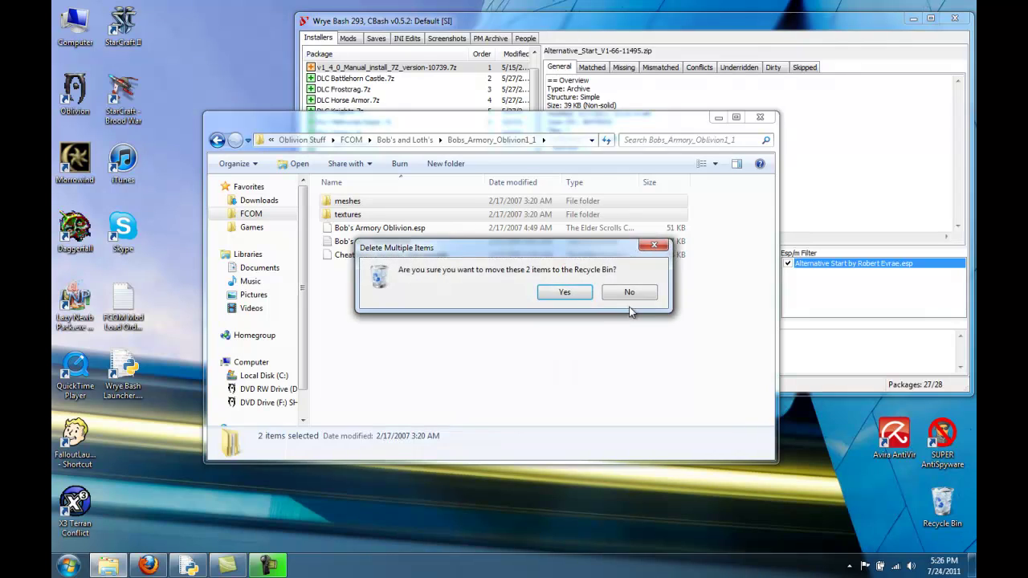
pyautogui.click(565, 292)
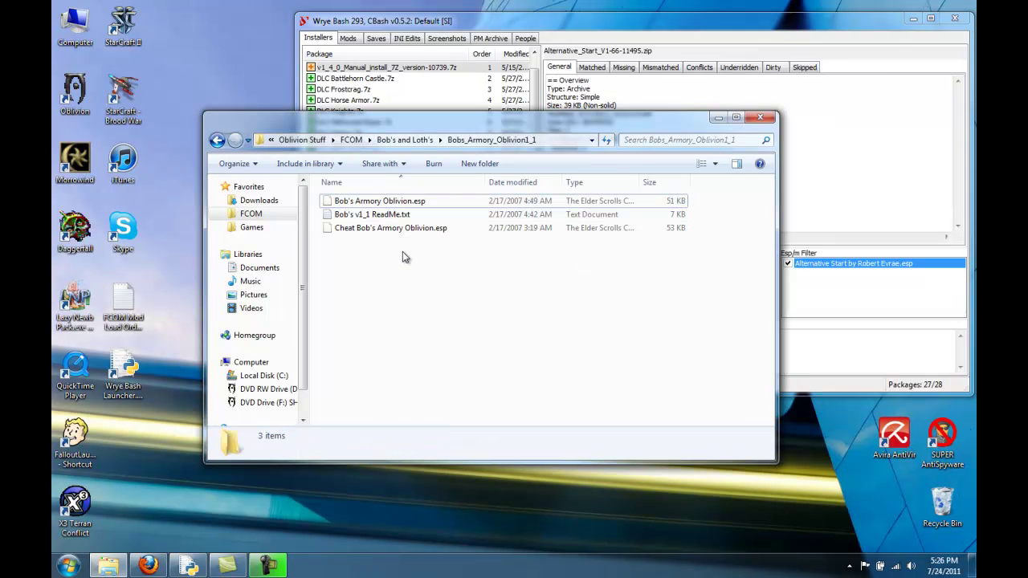
# Step: Pack the two .esp files and the readme into a 7z archive named Bobs_Armory_Oblivion1_1.7z with 7-Zip
pyautogui.moveTo(406, 263); pyautogui.dragTo(360, 201)
pyautogui.rightClick(359, 201)
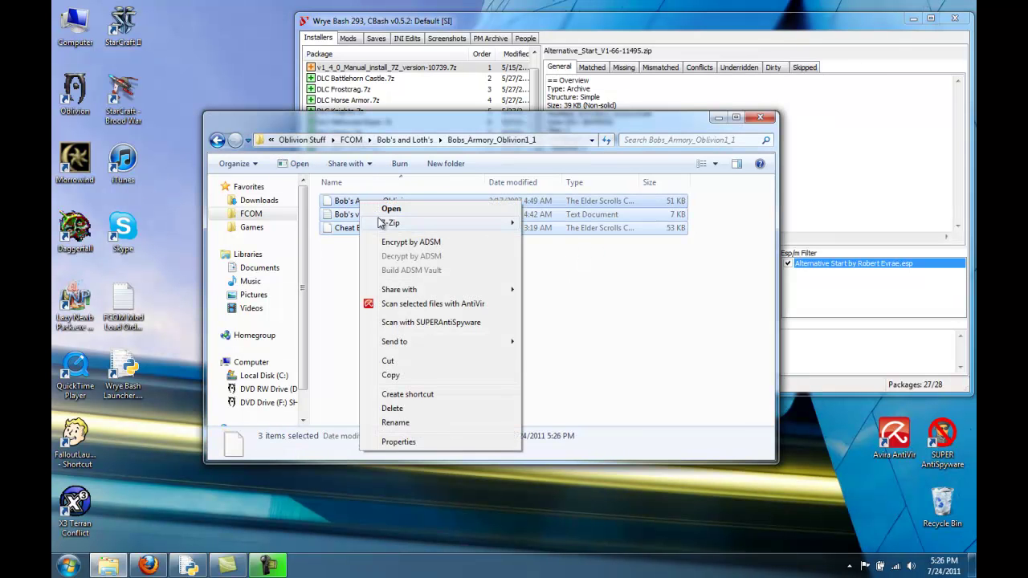
pyautogui.moveTo(385, 222)
pyautogui.click(585, 281)
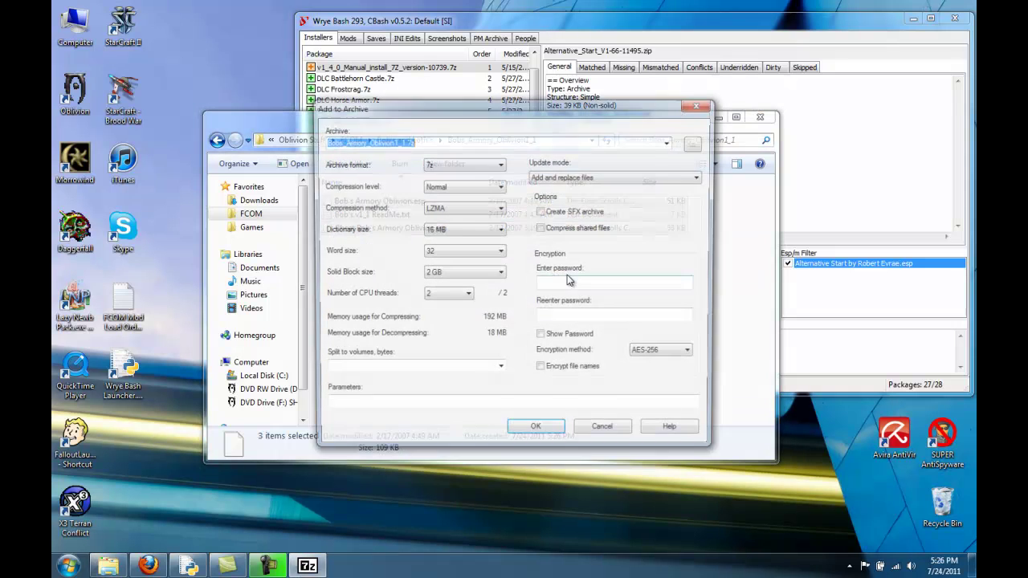
pyautogui.click(543, 428)
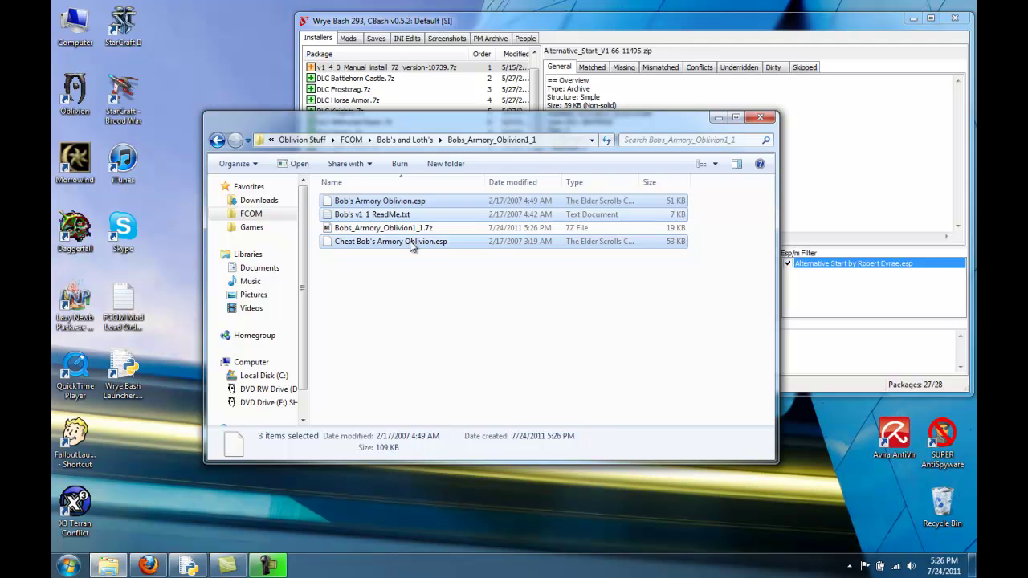
# Step: Move the new Bobs_Armory_Oblivion1_1.7z into Games\Oblivion Mods\Bash Installers
pyautogui.click(403, 232)
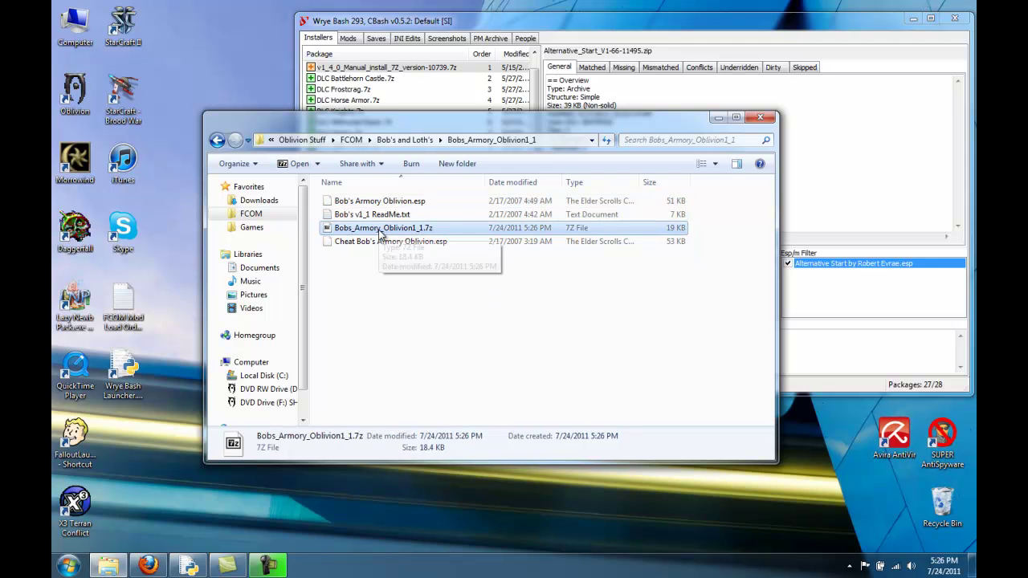
pyautogui.rightClick(364, 230)
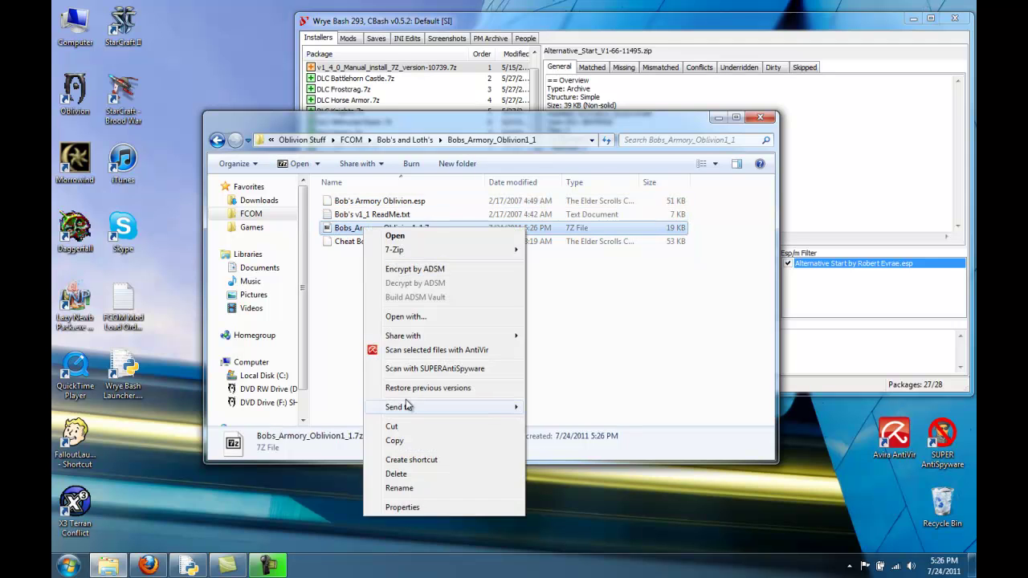
pyautogui.click(395, 428)
pyautogui.click(252, 228)
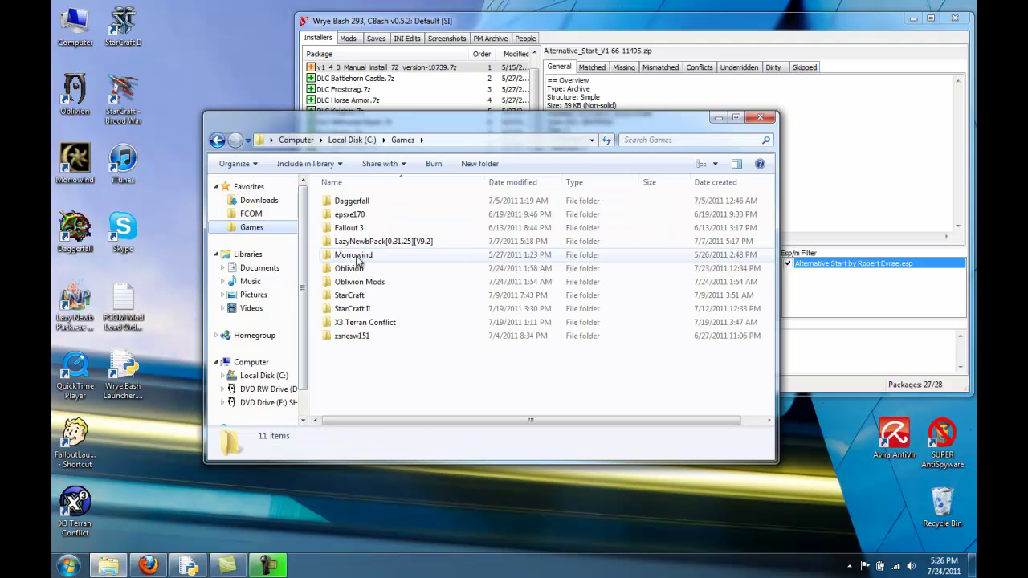
pyautogui.doubleClick(366, 289)
pyautogui.click(365, 203)
pyautogui.doubleClick(365, 202)
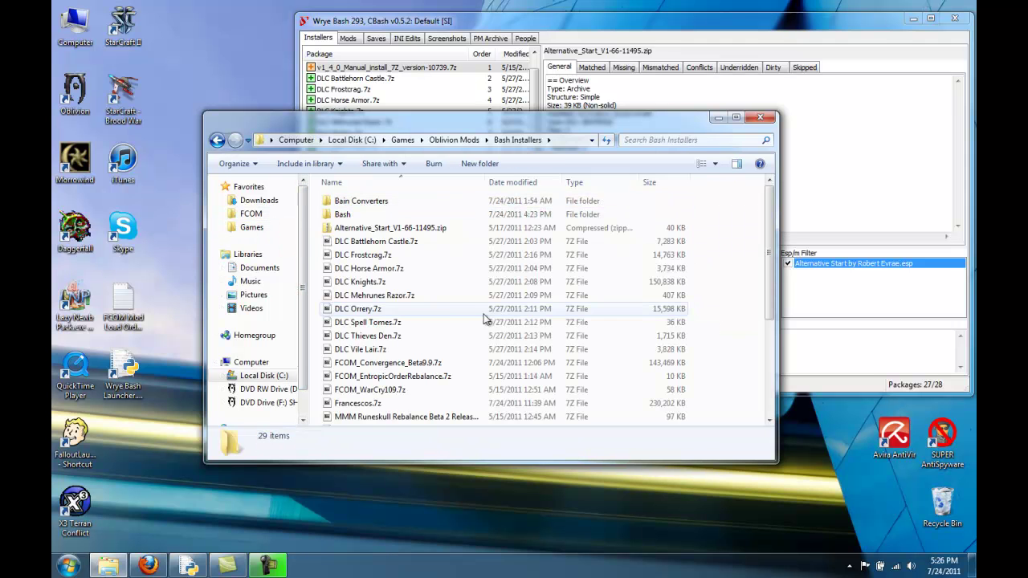
pyautogui.rightClick(439, 303)
pyautogui.click(476, 393)
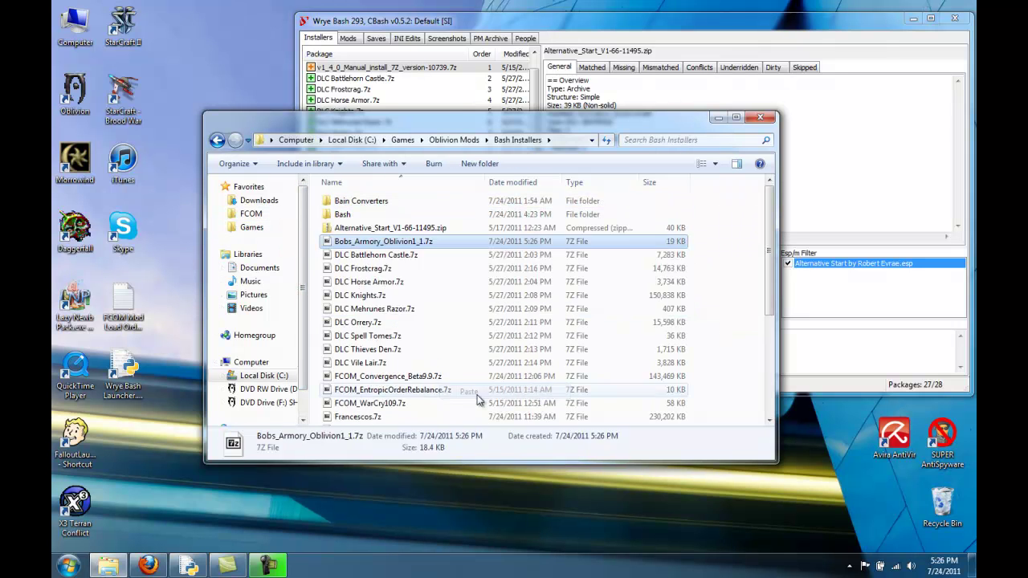
# Step: Delete the extracted Bobs_Armory_Oblivion1_1 folder from the Bob's and Loth's downloads folder
pyautogui.click(251, 213)
pyautogui.doubleClick(362, 215)
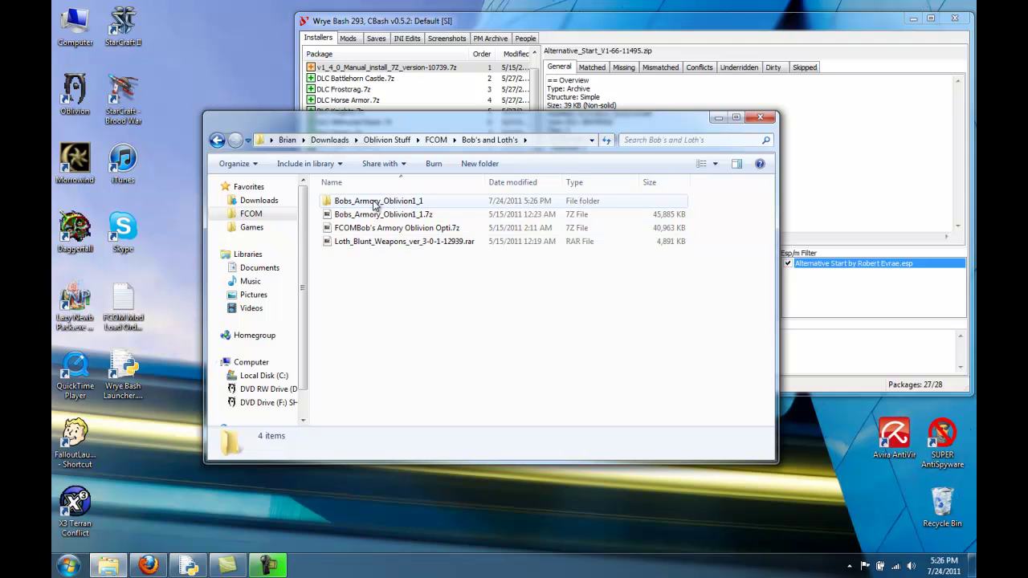
pyautogui.rightClick(374, 201)
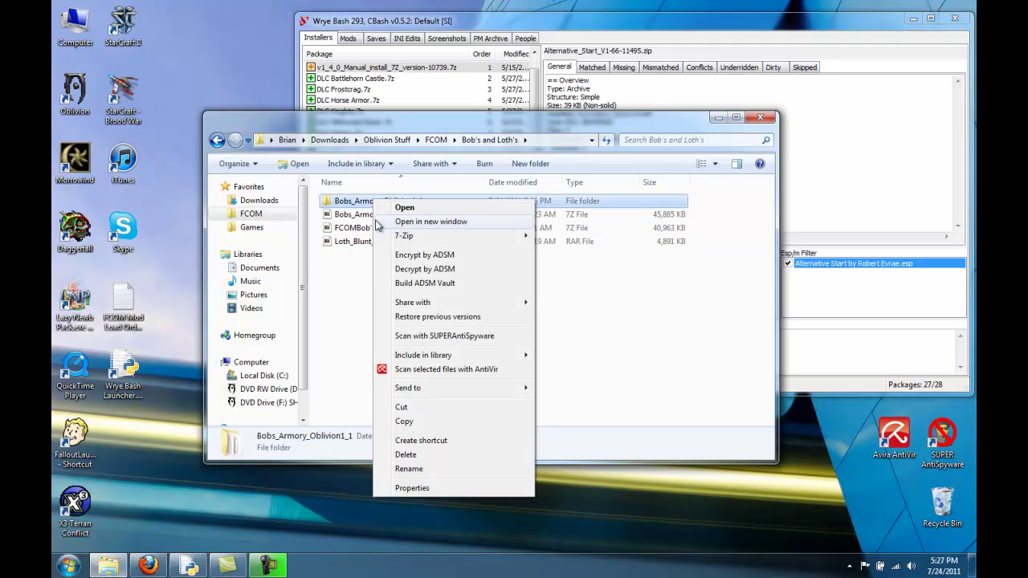
pyautogui.click(406, 455)
pyautogui.click(557, 333)
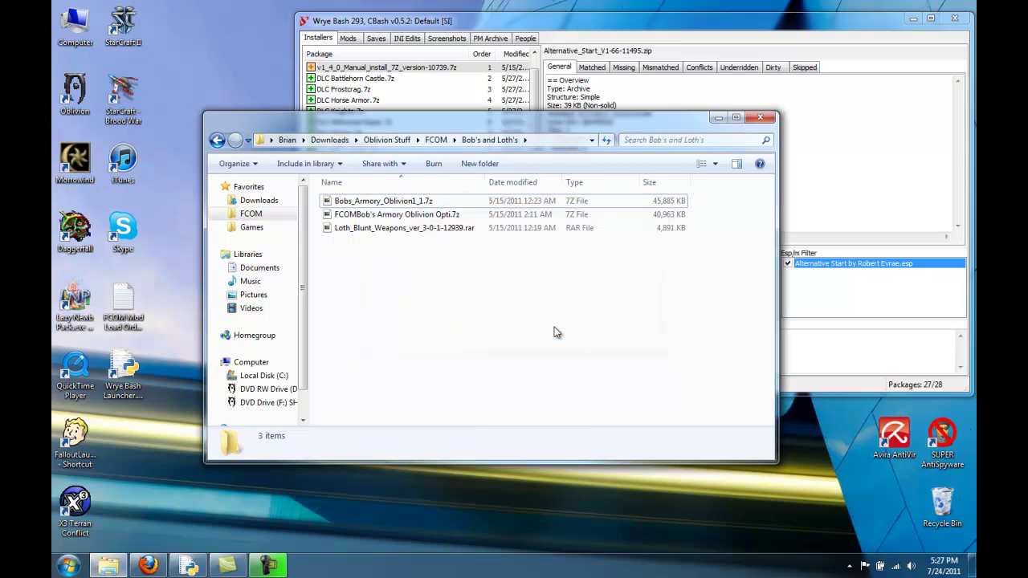
# Step: Check the contents of FCOMBob's Armory Oblivion Opti.7z, then copy it and Loth_Blunt_Weapons_ver_3-0-1-12939.rar into Bash Installers
pyautogui.doubleClick(394, 215)
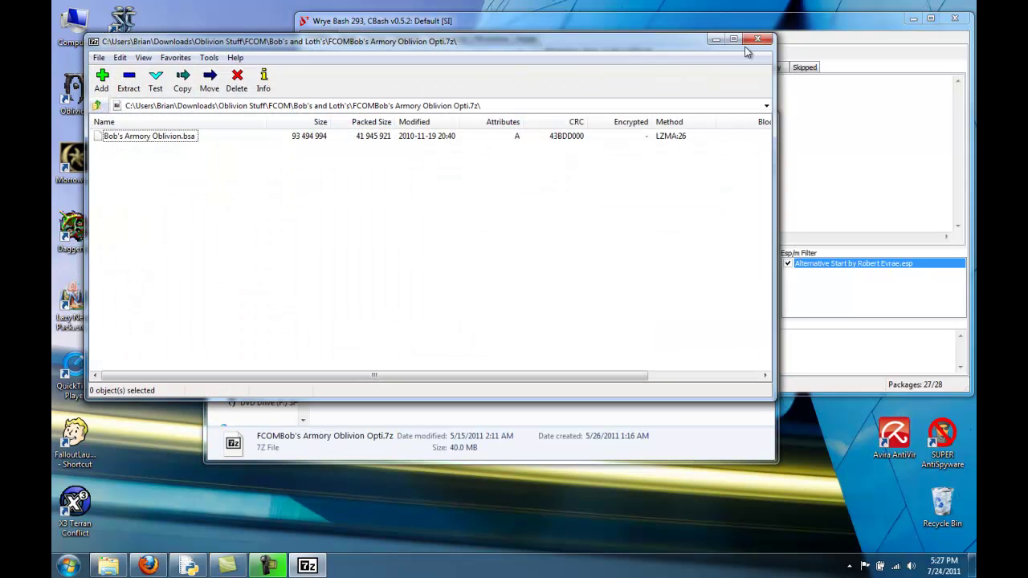
pyautogui.click(758, 39)
pyautogui.keyDown('ctrl'); pyautogui.click(375, 228); pyautogui.keyUp('ctrl')
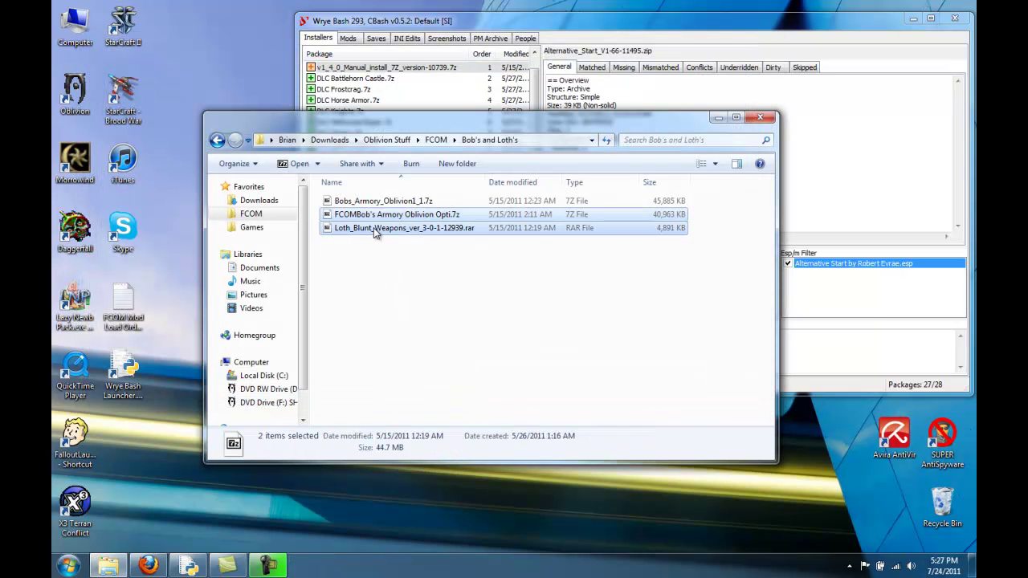
pyautogui.rightClick(375, 228)
pyautogui.click(418, 405)
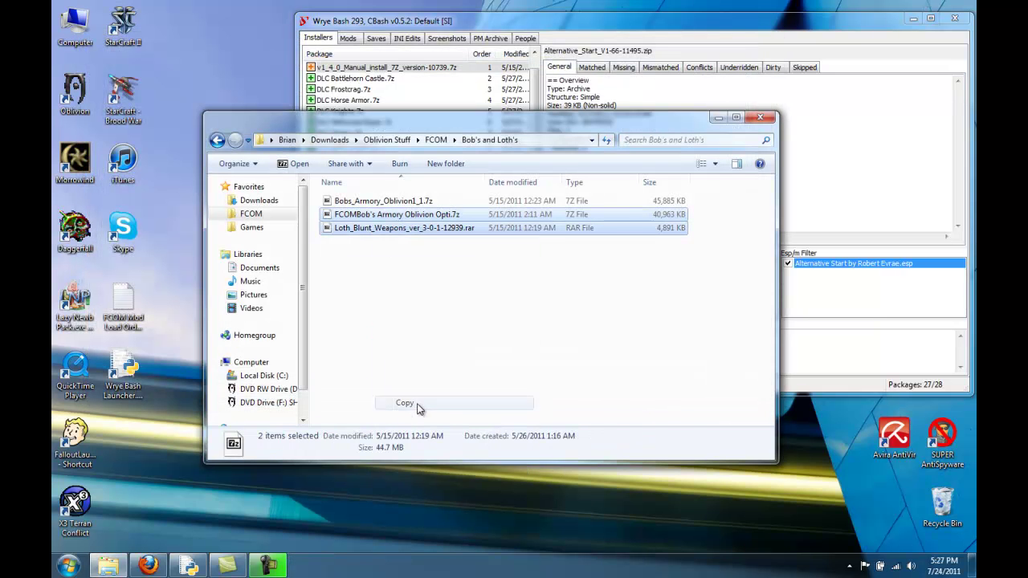
pyautogui.click(249, 214)
pyautogui.click(252, 228)
pyautogui.doubleClick(386, 281)
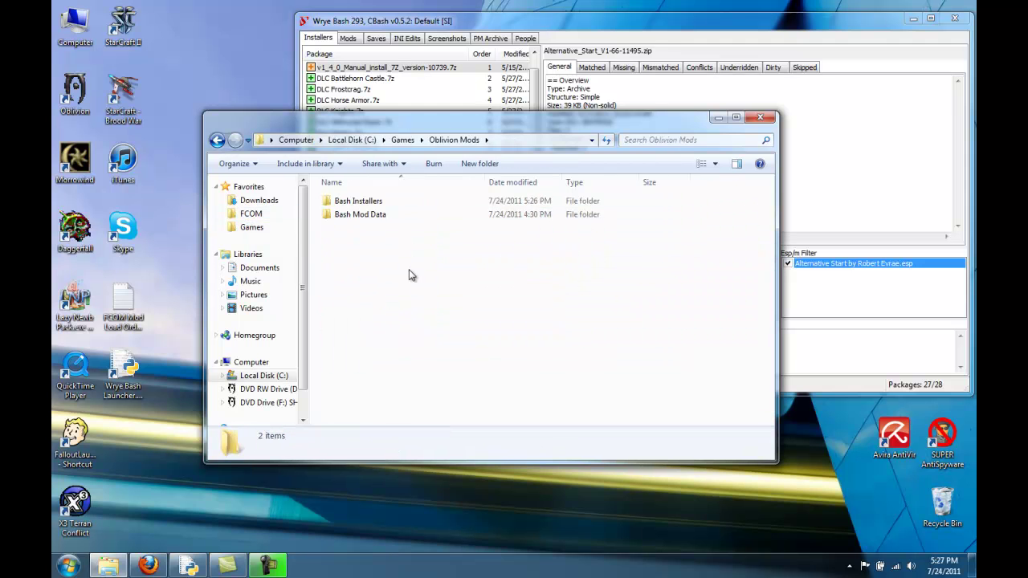
pyautogui.doubleClick(358, 202)
pyautogui.rightClick(428, 303)
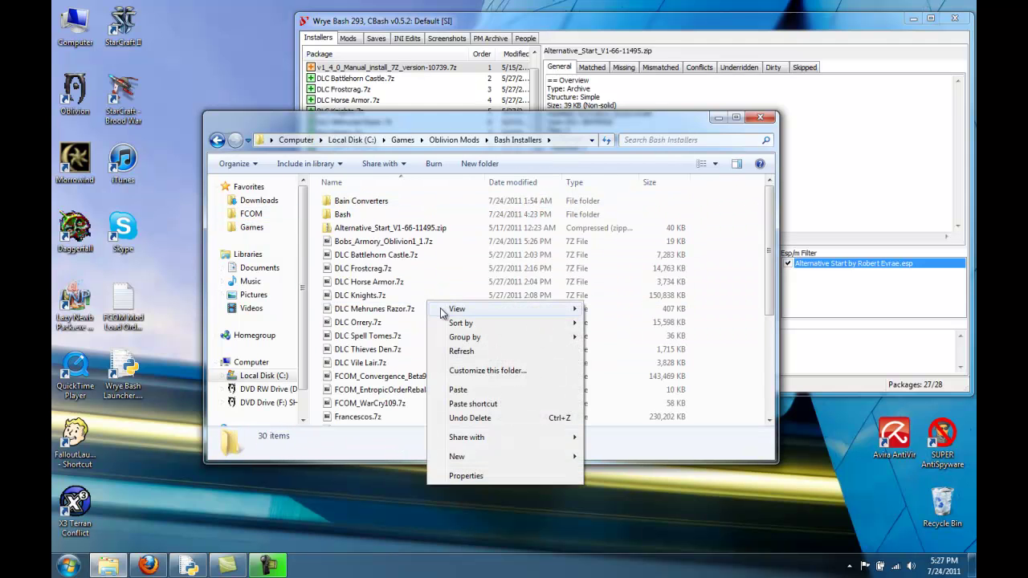
pyautogui.click(472, 392)
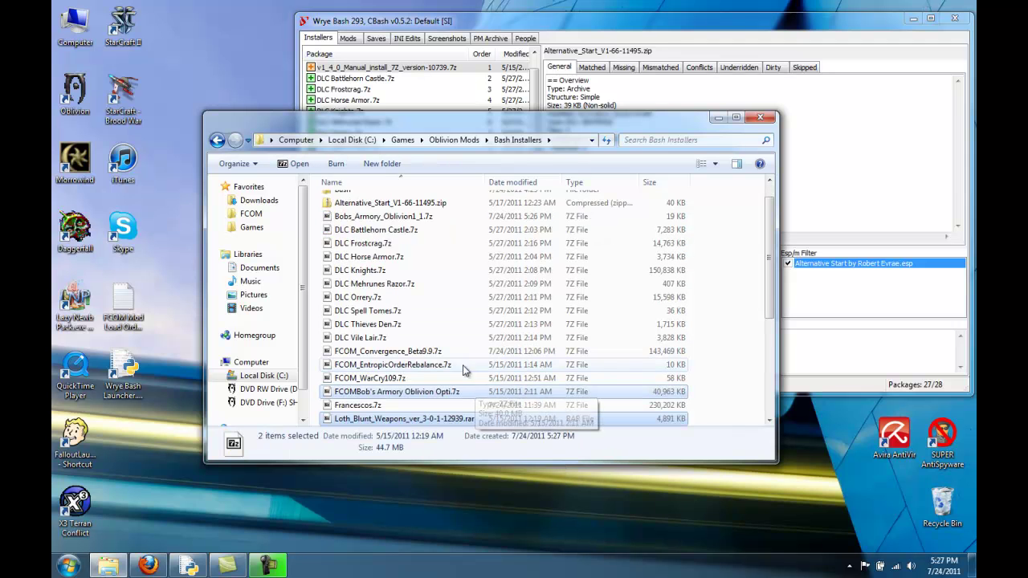
# Step: Copy all four archives from the FCOM downloads' Armamentarium and Artifacts folder into Games\Oblivion Mods\Bash Installers
pyautogui.click(253, 215)
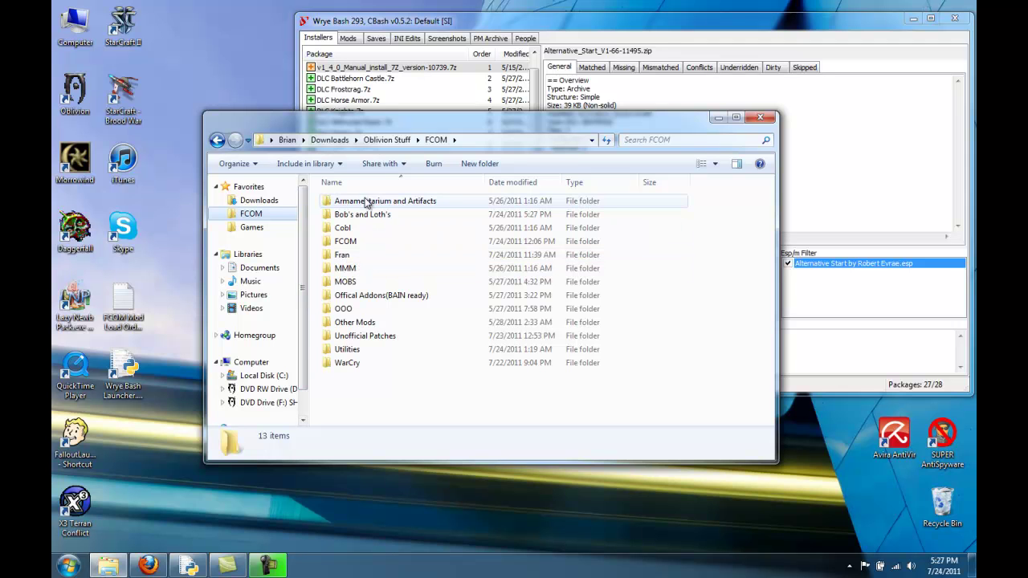
pyautogui.doubleClick(365, 202)
pyautogui.moveTo(397, 292); pyautogui.dragTo(350, 203)
pyautogui.rightClick(350, 204)
pyautogui.click(379, 376)
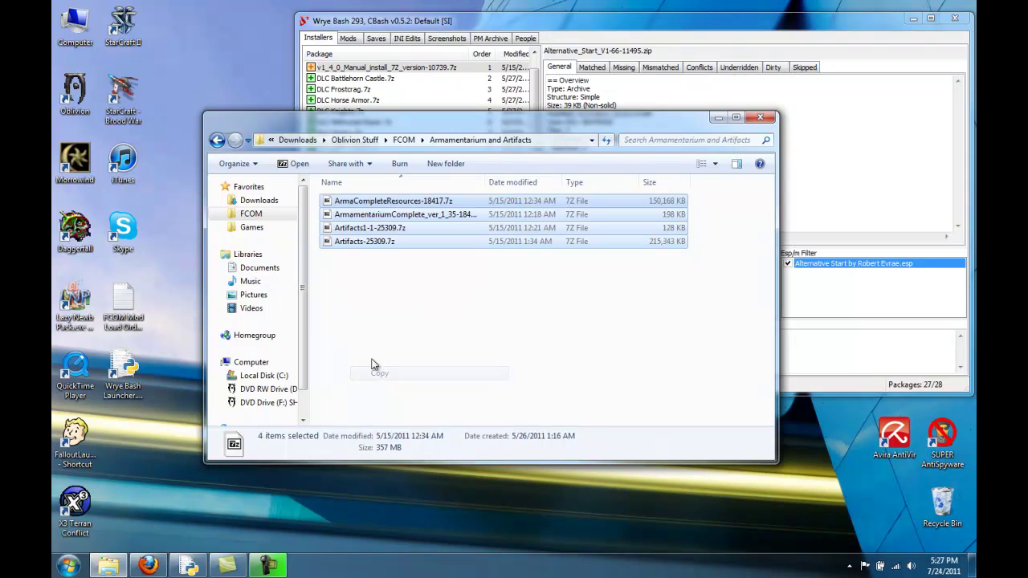
pyautogui.click(251, 227)
pyautogui.doubleClick(358, 286)
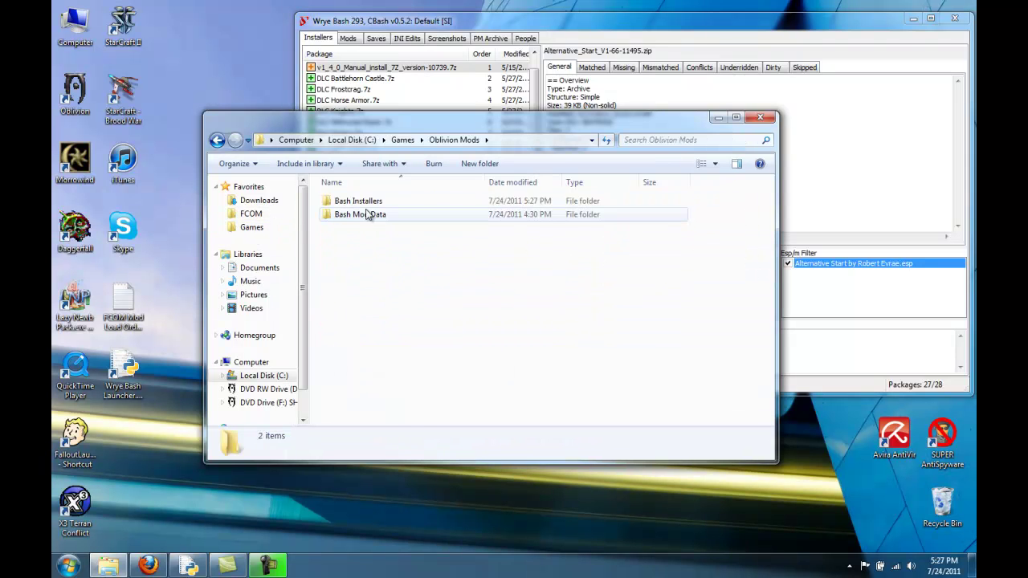
pyautogui.doubleClick(358, 202)
pyautogui.rightClick(448, 321)
pyautogui.click(482, 416)
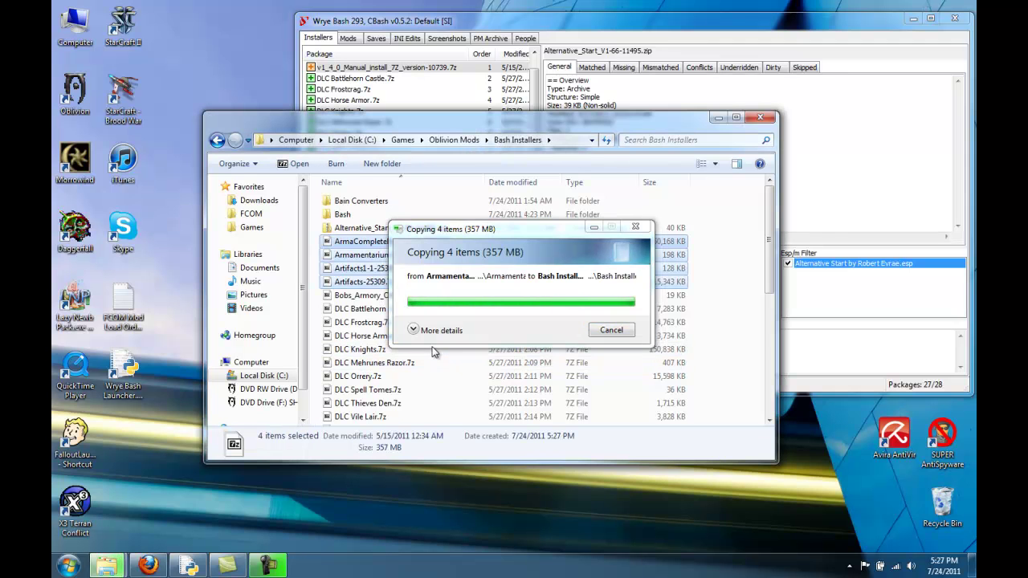
# Step: Copy the three archives from the FCOM downloads' Cobl folder into Games\Oblivion Mods\Bash Installers
pyautogui.click(258, 215)
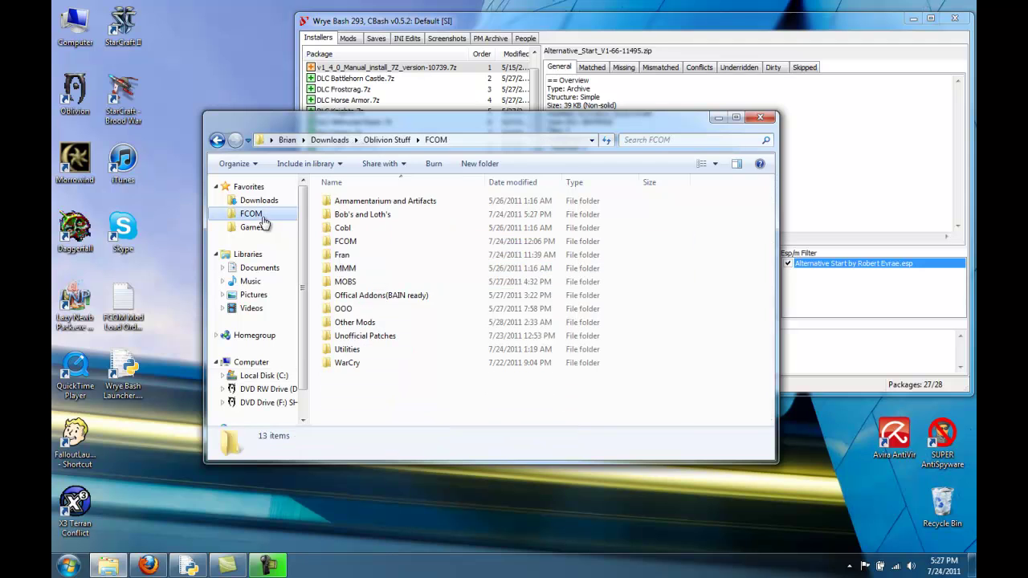
pyautogui.doubleClick(342, 228)
pyautogui.moveTo(383, 277); pyautogui.dragTo(358, 203)
pyautogui.rightClick(358, 204)
pyautogui.click(381, 375)
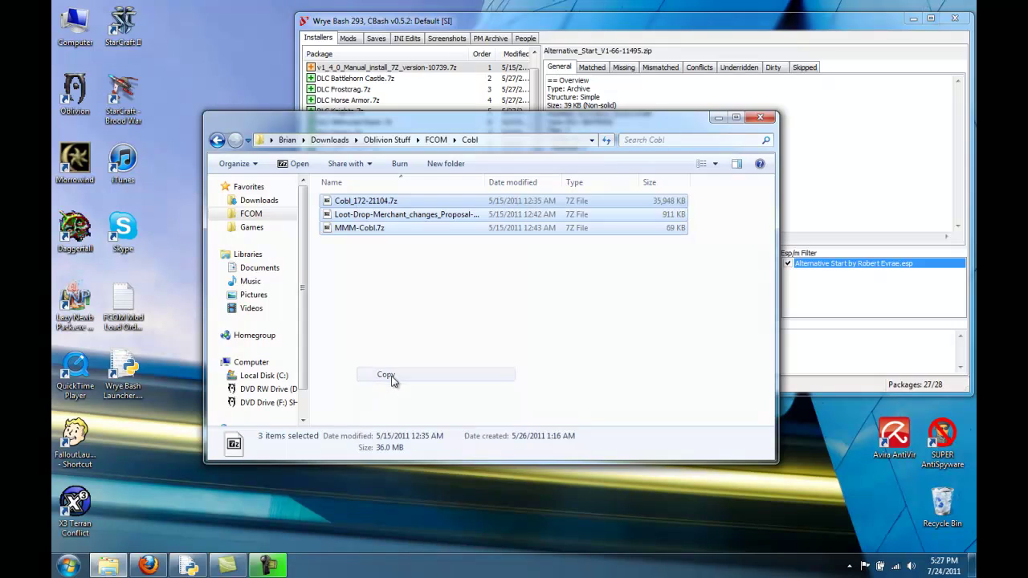
pyautogui.click(251, 228)
pyautogui.doubleClick(371, 282)
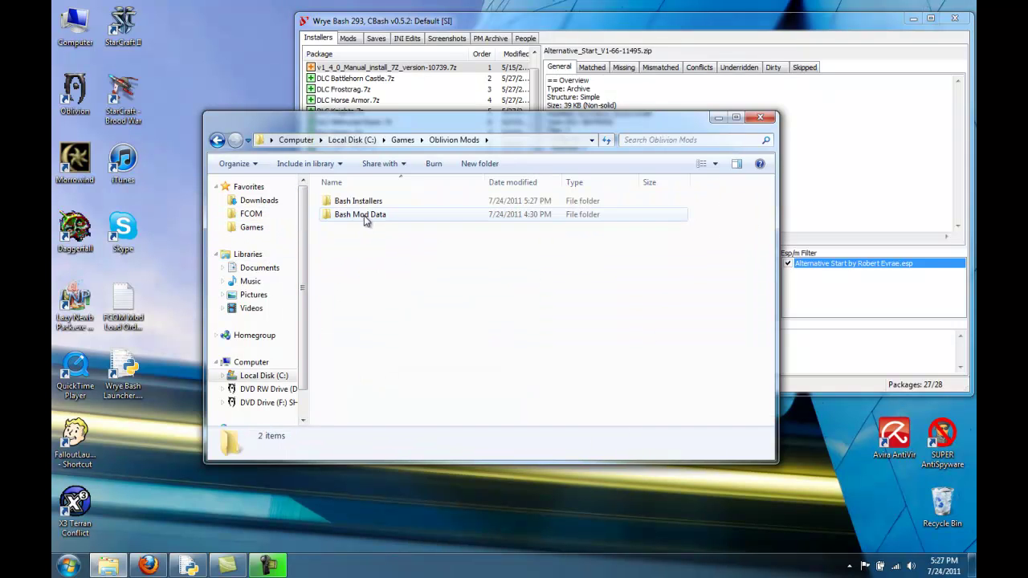
pyautogui.doubleClick(363, 201)
pyautogui.rightClick(426, 321)
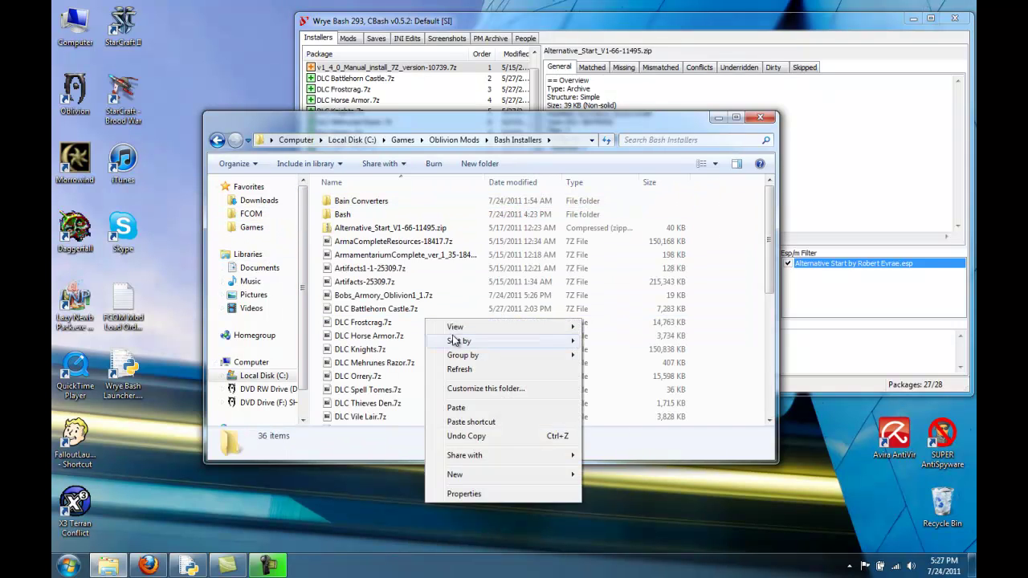
pyautogui.click(456, 408)
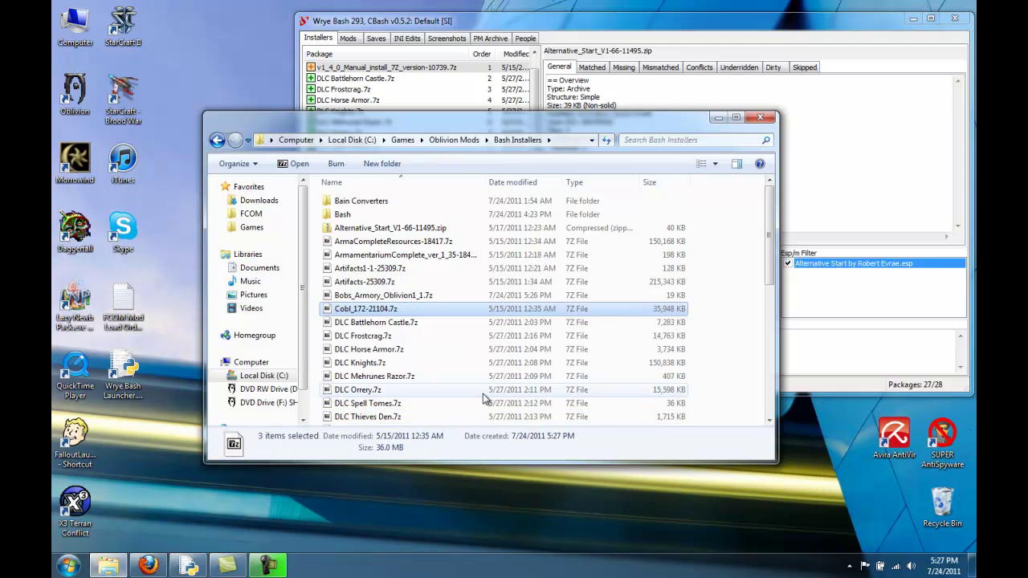
pyautogui.scroll(-6, 462, 370)
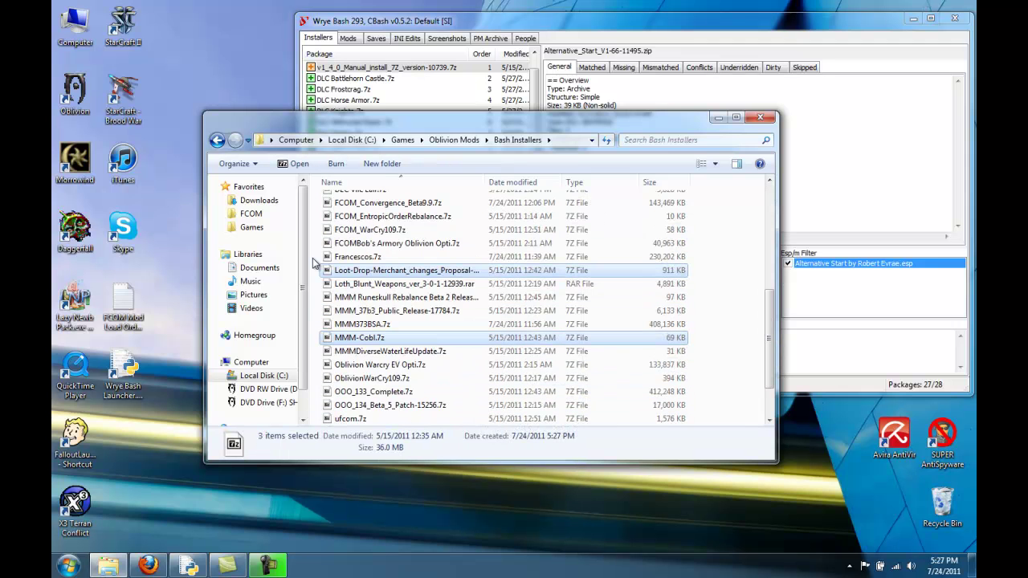
# Step: Copy DLC_MOBS-19203-1-02.zip and OMOBS_Shivering_Isles-28537.7z from the FCOM downloads' MOBS folder
pyautogui.click(251, 228)
pyautogui.click(250, 213)
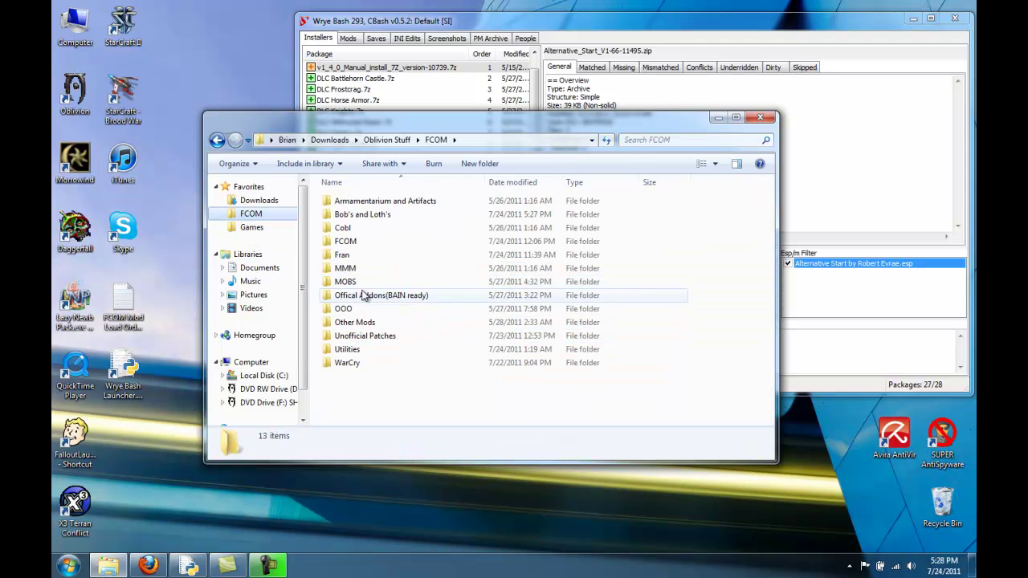
pyautogui.doubleClick(363, 288)
pyautogui.click(359, 214)
pyautogui.keyDown('ctrl'); pyautogui.click(359, 207); pyautogui.keyUp('ctrl')
pyautogui.rightClick(359, 207)
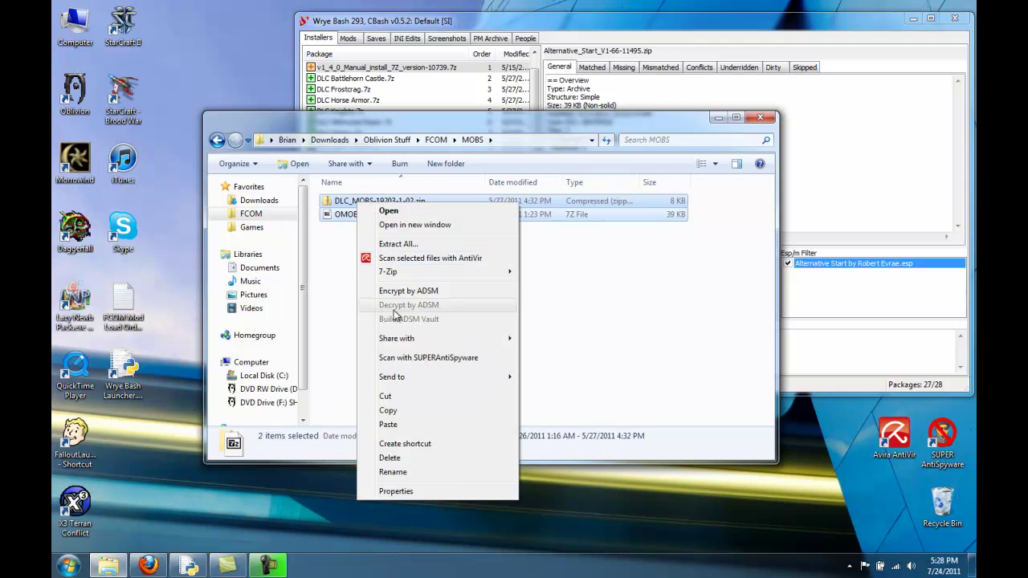
pyautogui.click(399, 414)
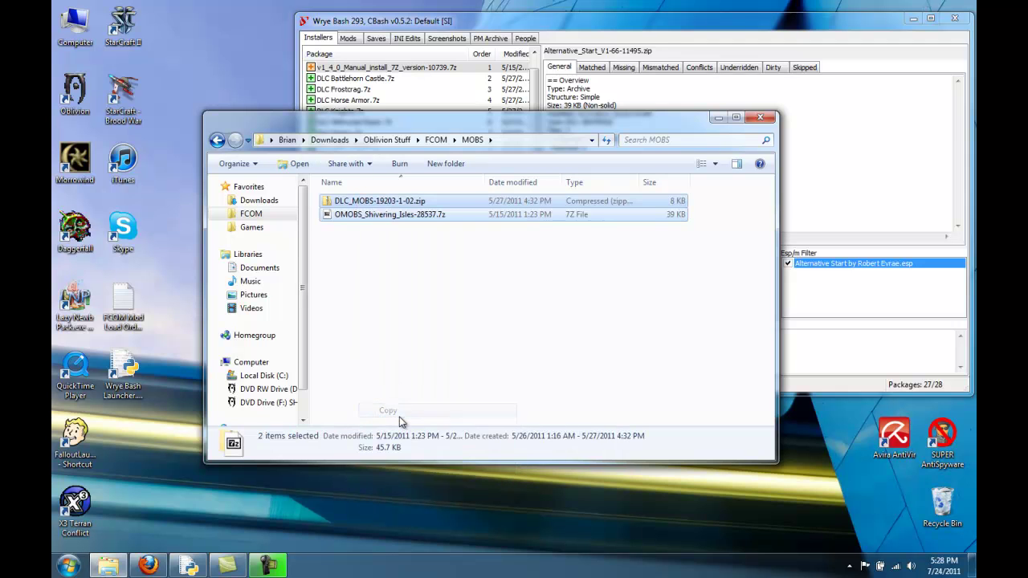
# Step: Paste the two MOBS archives into Games\Oblivion Mods\Bash Installers and check the folder's contents
pyautogui.click(252, 229)
pyautogui.click(367, 284)
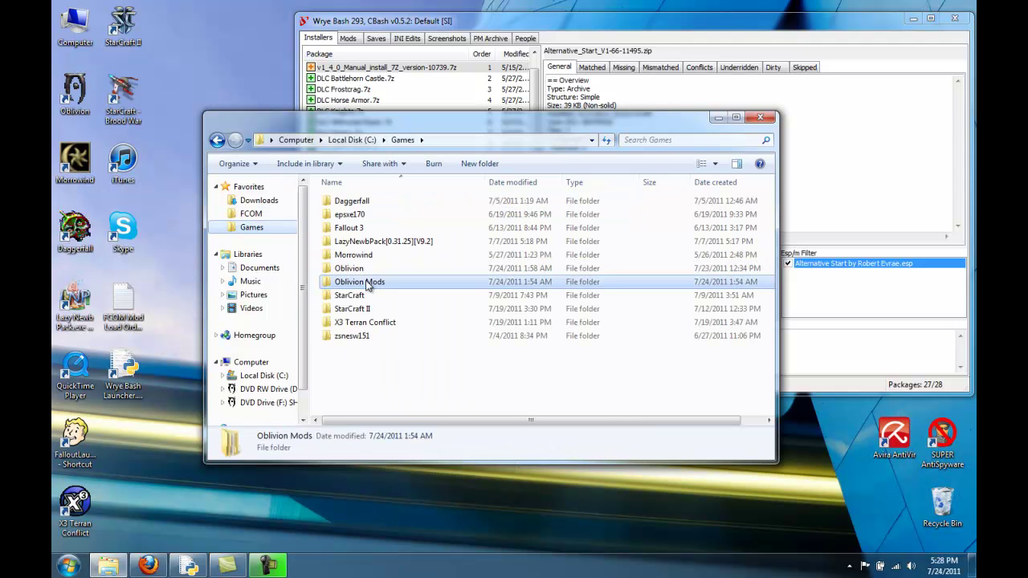
pyautogui.doubleClick(367, 284)
pyautogui.click(366, 204)
pyautogui.doubleClick(366, 204)
pyautogui.rightClick(424, 319)
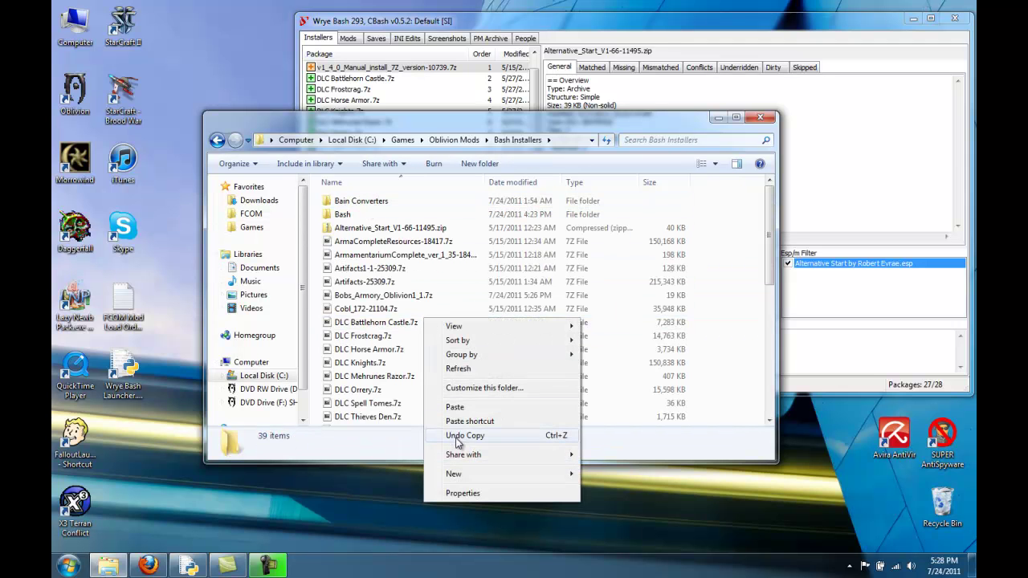
pyautogui.click(455, 407)
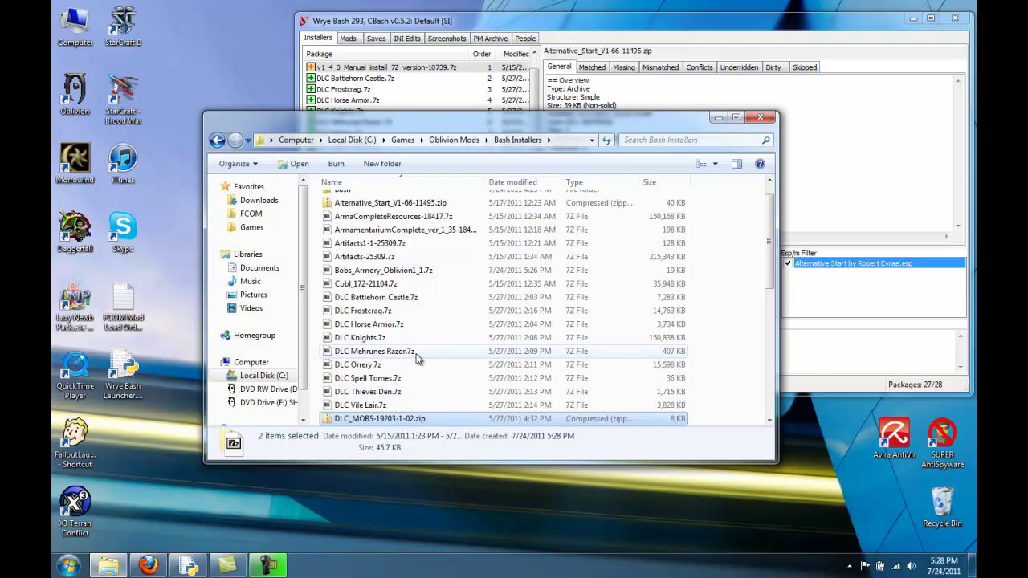
pyautogui.scroll(-7, 417, 359)
pyautogui.scroll(6, 426, 366)
pyautogui.click(430, 292)
pyautogui.scroll(2, 438, 321)
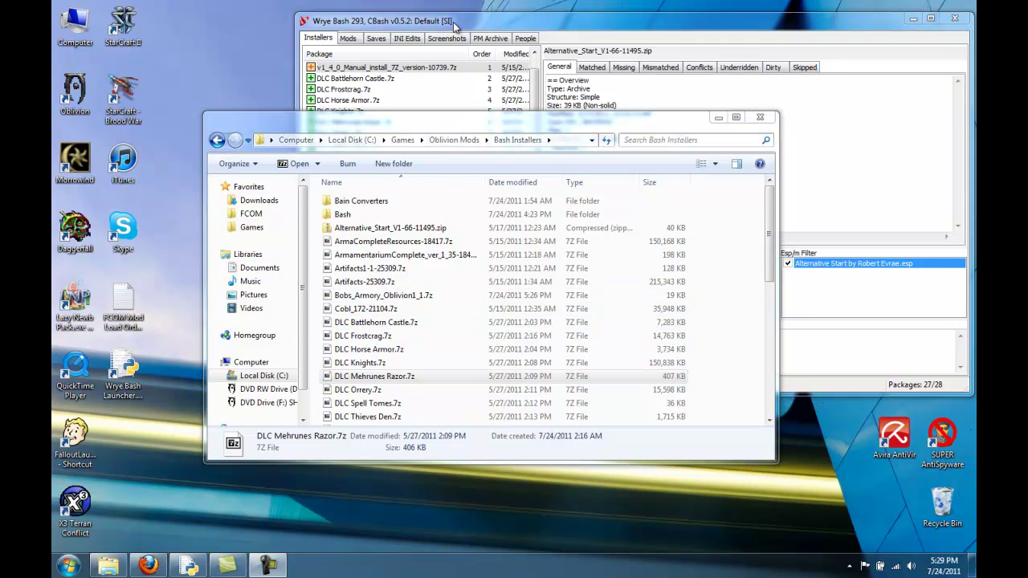
# Step: Switch to Wrye Bash to review the added packages, and compare them with the FCOM thread's Install list in Firefox
pyautogui.click(454, 22)
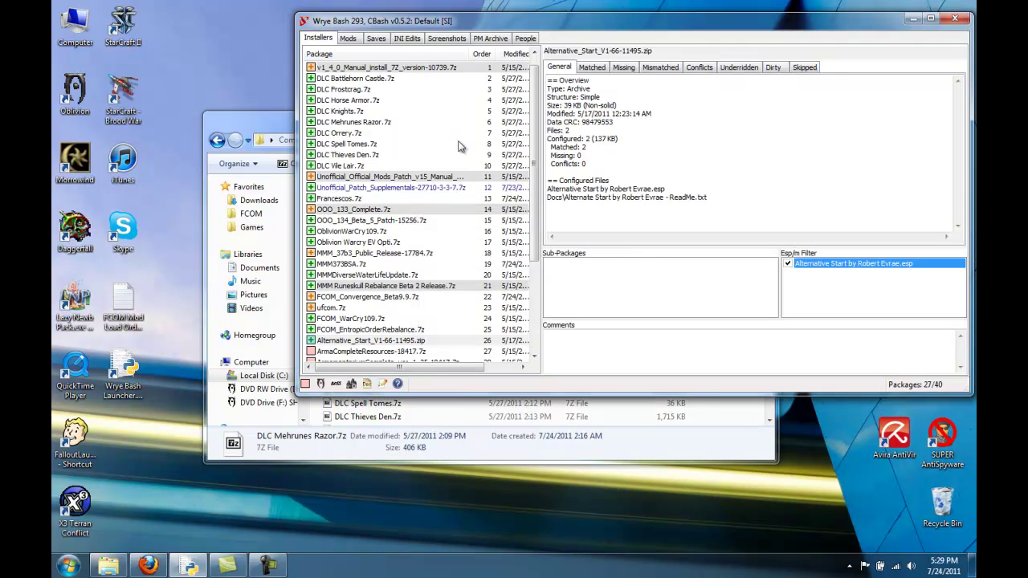
pyautogui.scroll(-4, 474, 180)
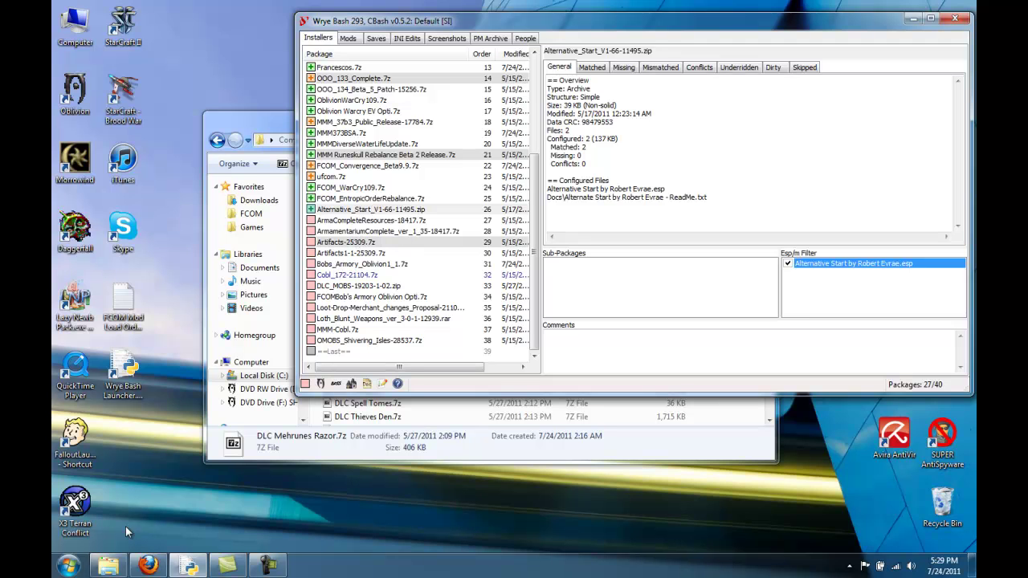
pyautogui.click(148, 566)
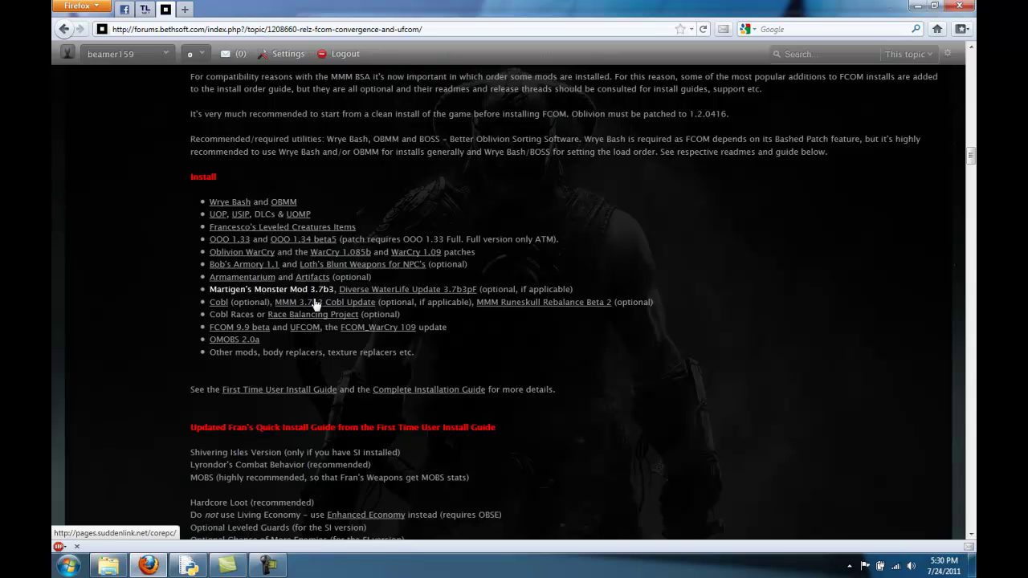
pyautogui.click(188, 566)
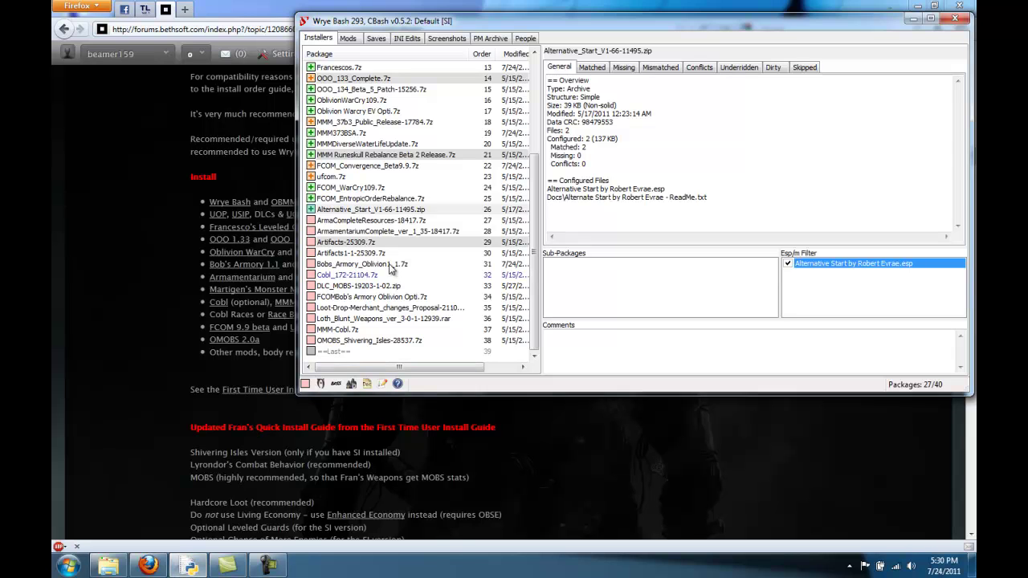
# Step: Move the Bobs_Armory_Oblivion1_1.7z package to install position 18, directly ahead of MMM_37b3_Public_Release-17784.7z
pyautogui.click(366, 264)
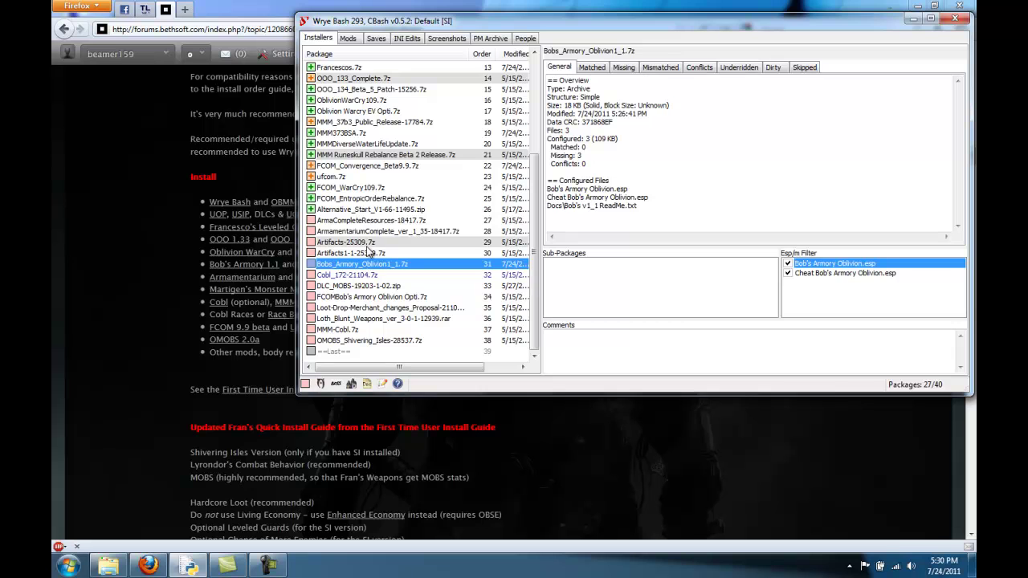
pyautogui.click(371, 123)
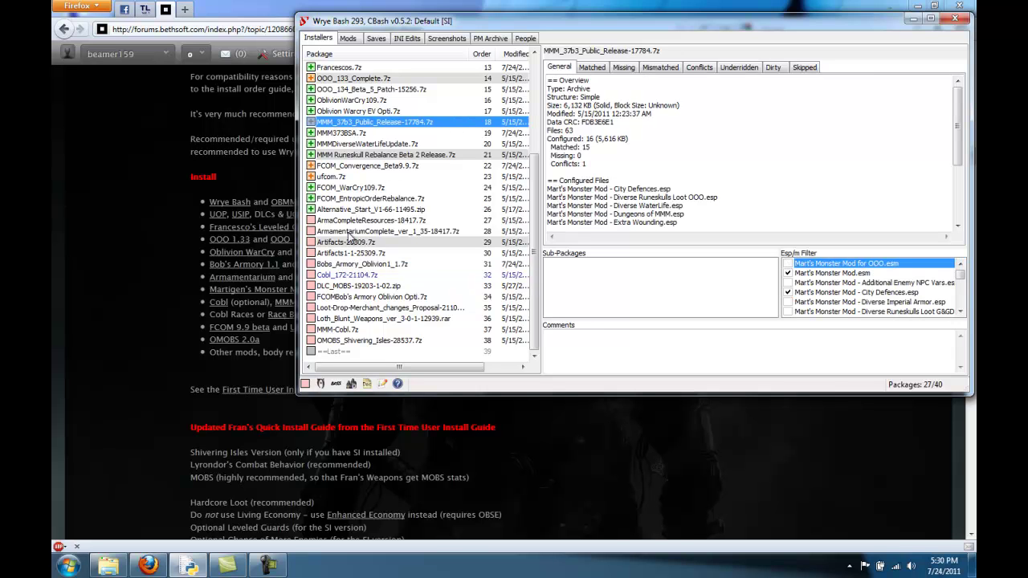
pyautogui.click(346, 266)
pyautogui.rightClick(345, 266)
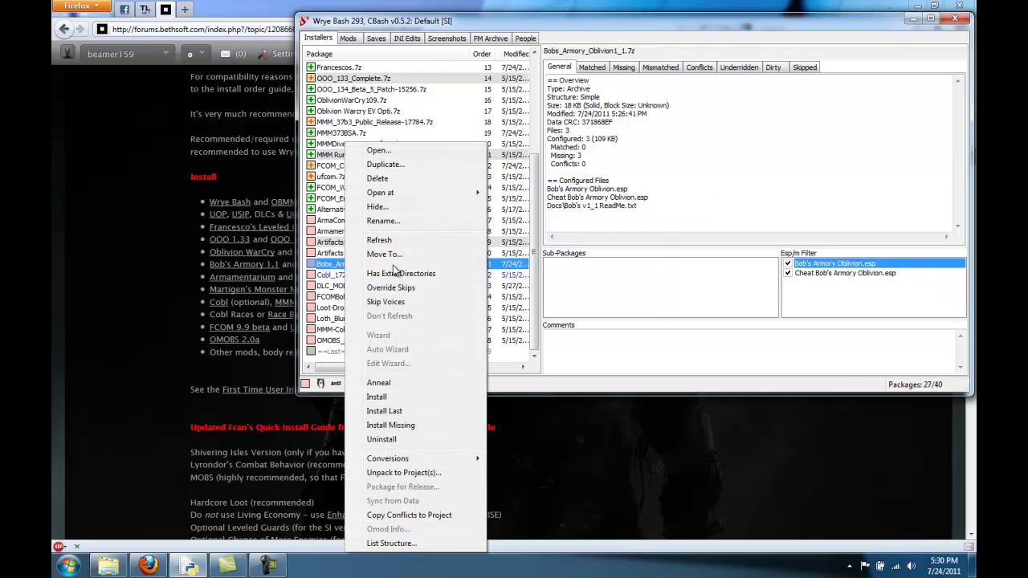
pyautogui.click(392, 254)
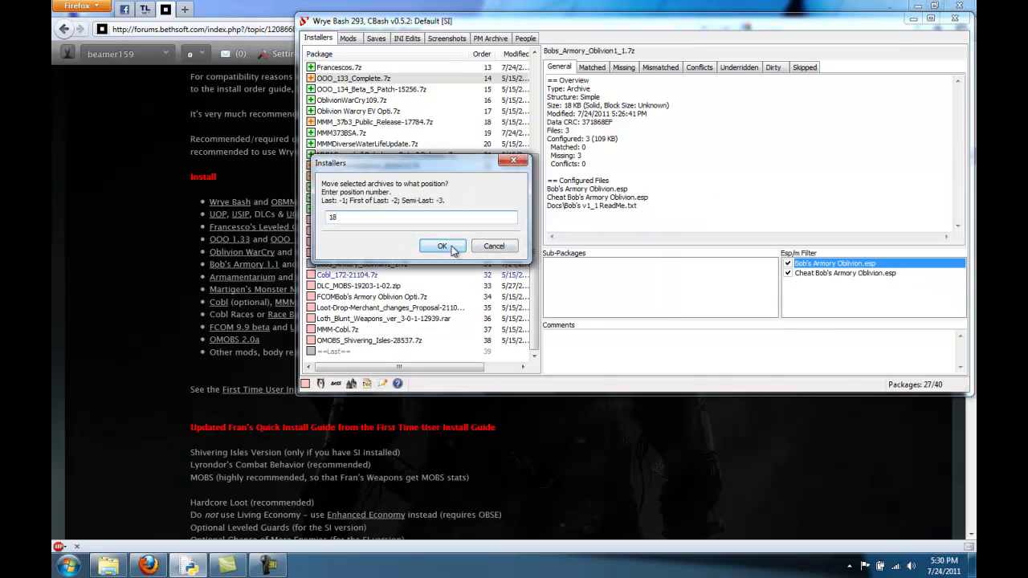
pyautogui.click(443, 246)
# Step: Move the FCOMBob's Armory Oblivion Opti.7z package to install position 19
pyautogui.rightClick(399, 297)
pyautogui.click(434, 255)
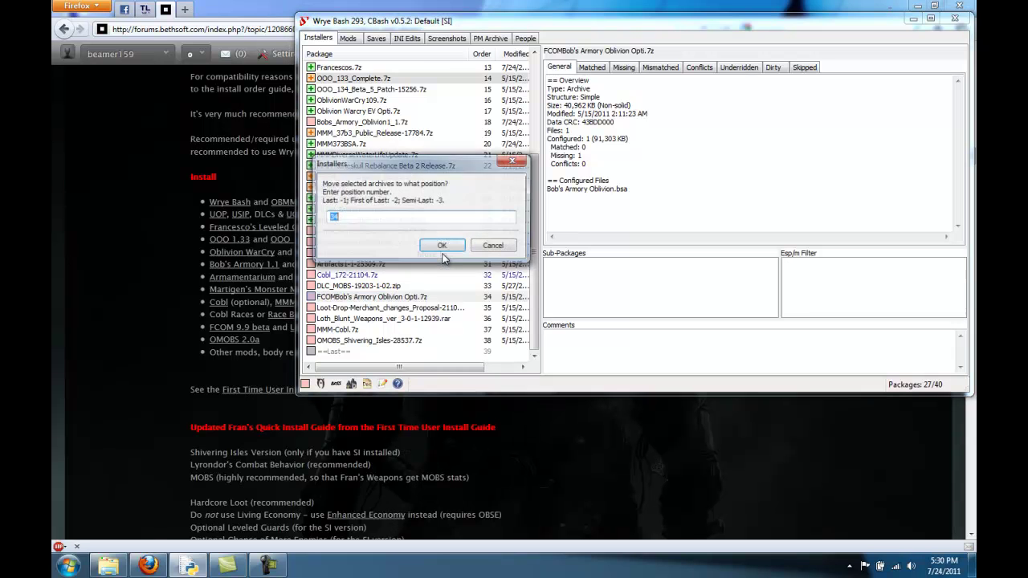
pyautogui.write('19')
pyautogui.click(443, 249)
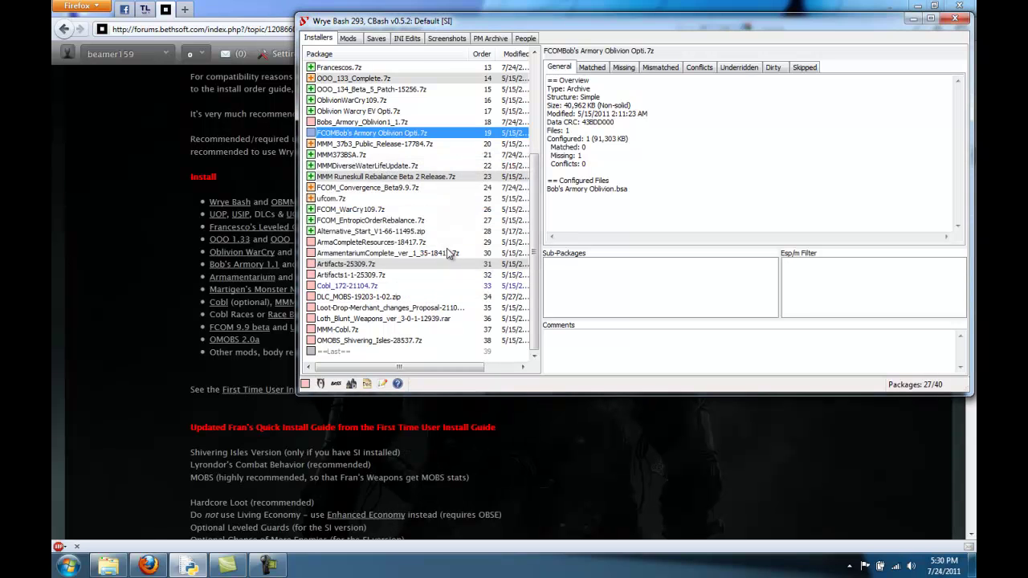
# Step: Move the Loth_Blunt_Weapons_ver_3-0-1-12939.rar package to install position 20
pyautogui.rightClick(346, 322)
pyautogui.click(397, 255)
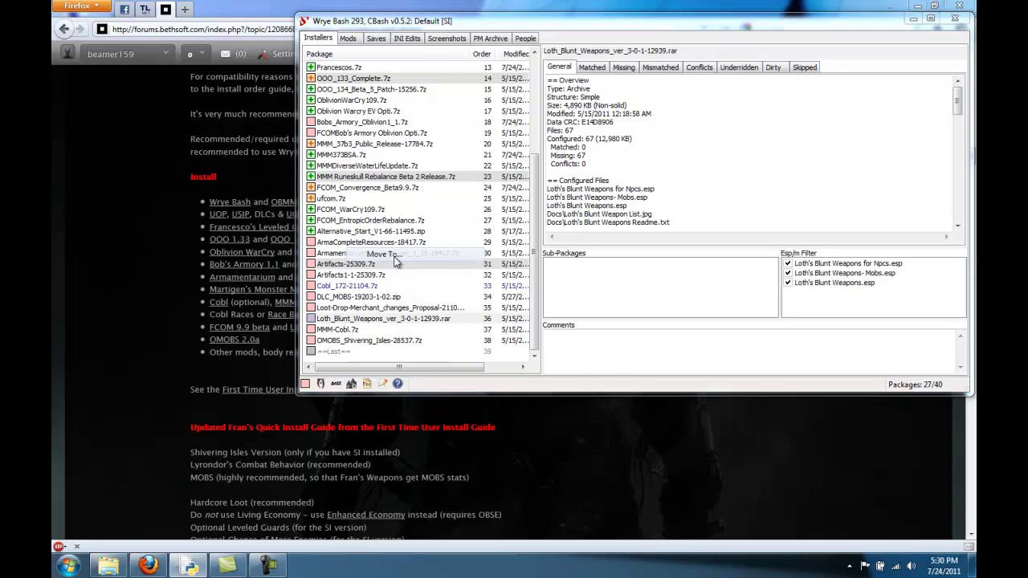
pyautogui.write('20')
pyautogui.click(440, 245)
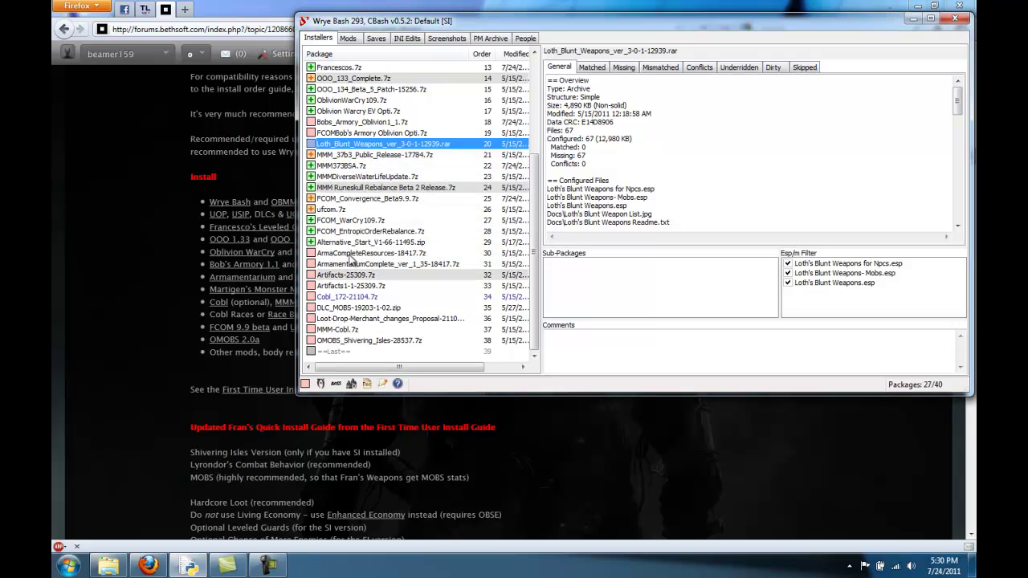
# Step: Move the ArmamentariumComplete_ver_1_35-18417.7z package to install position 21
pyautogui.click(352, 254)
pyautogui.click(368, 275)
pyautogui.click(369, 265)
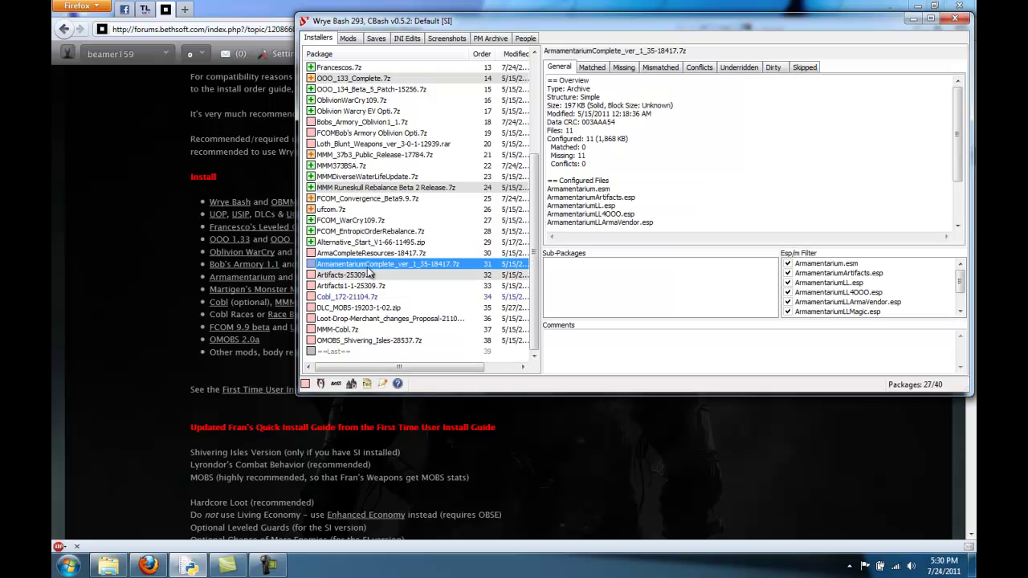
pyautogui.rightClick(369, 266)
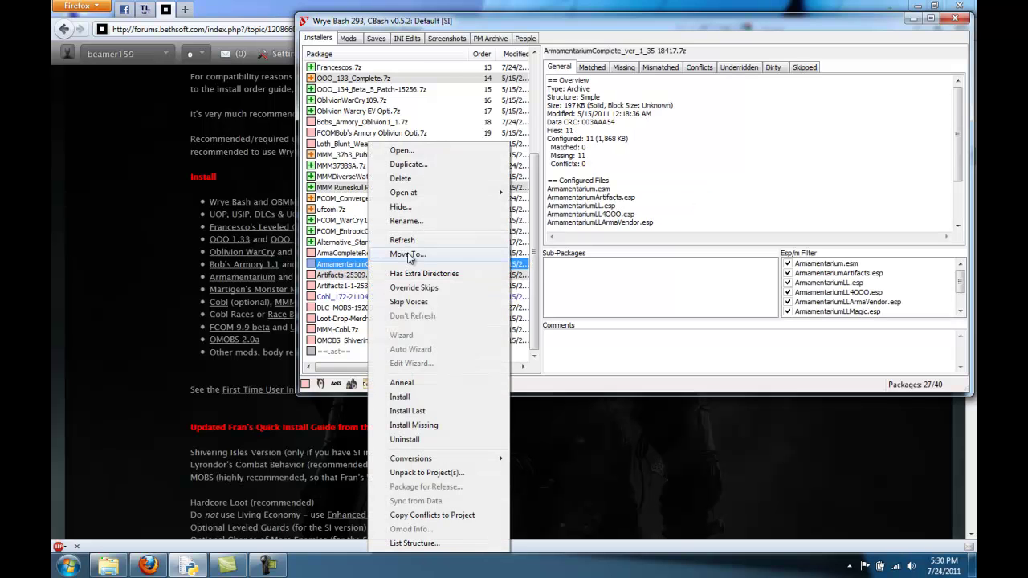
pyautogui.click(410, 256)
pyautogui.write('21')
pyautogui.click(440, 245)
# Step: Move the ArmaCompleteResources-18417.7z package to install position 22
pyautogui.click(362, 267)
pyautogui.rightClick(362, 273)
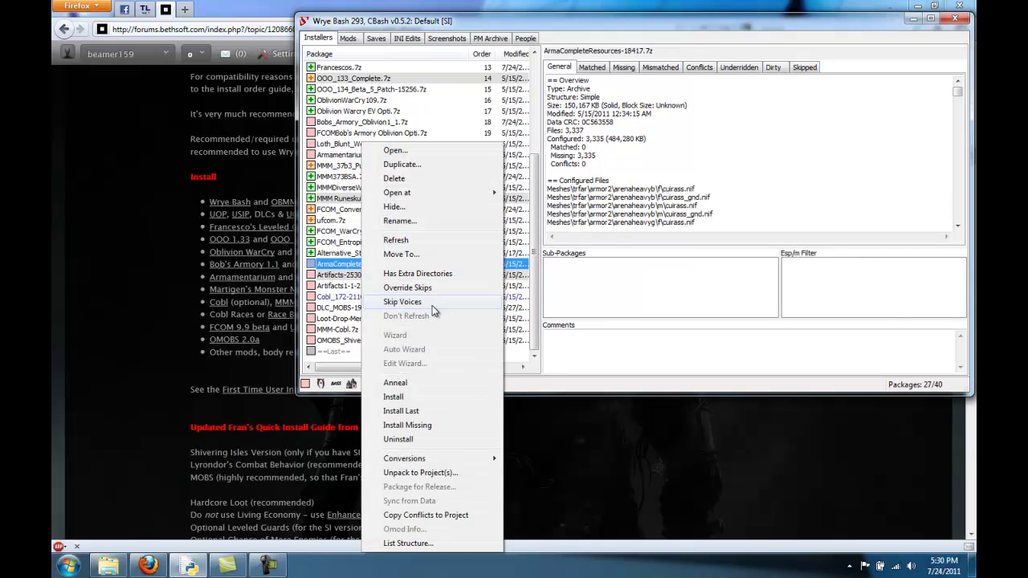
pyautogui.click(426, 258)
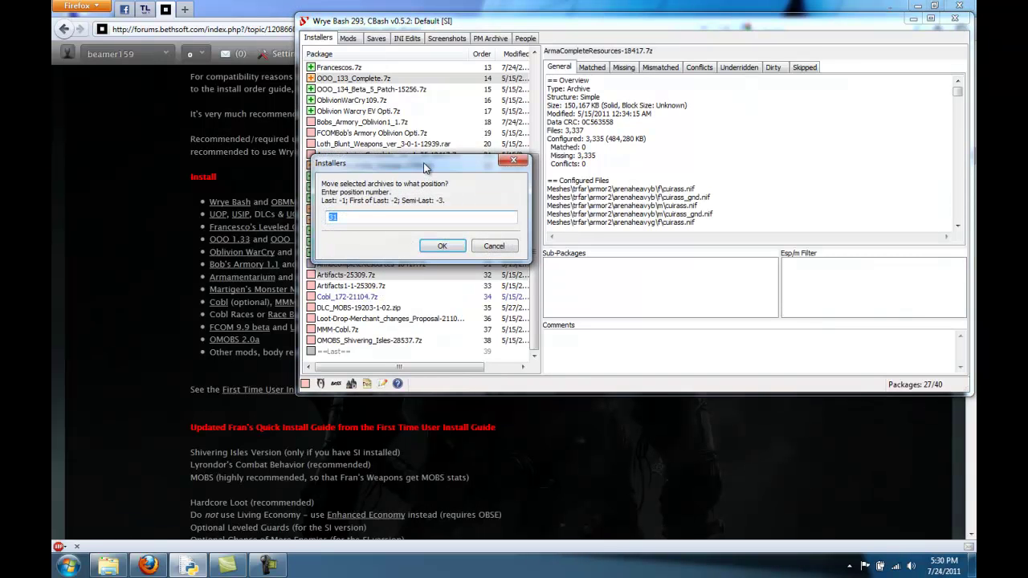
pyautogui.moveTo(423, 162); pyautogui.dragTo(423, 203)
pyautogui.write('22')
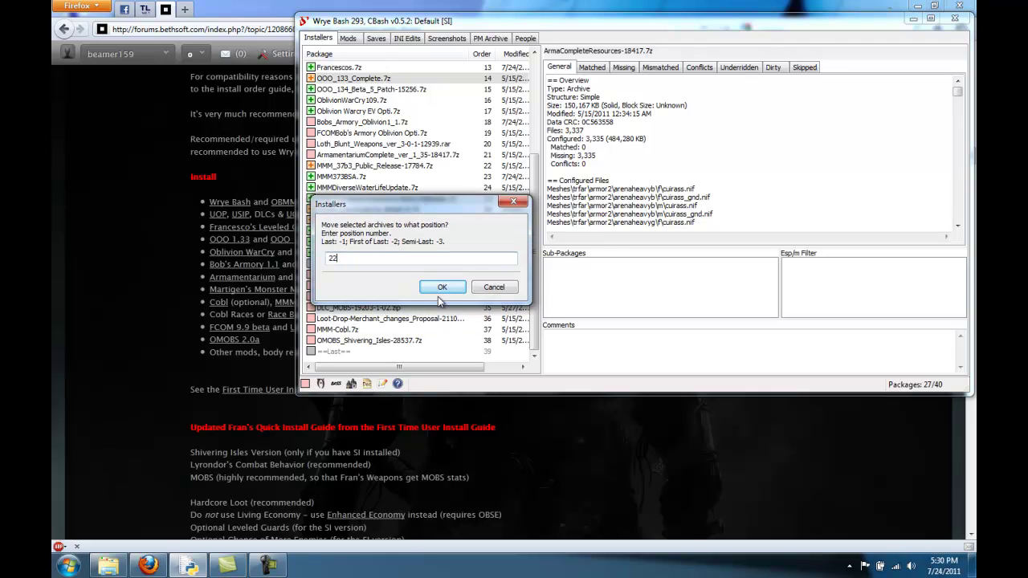
pyautogui.click(442, 287)
# Step: Move the Artifacts-25309.7z package to install position 23
pyautogui.click(358, 276)
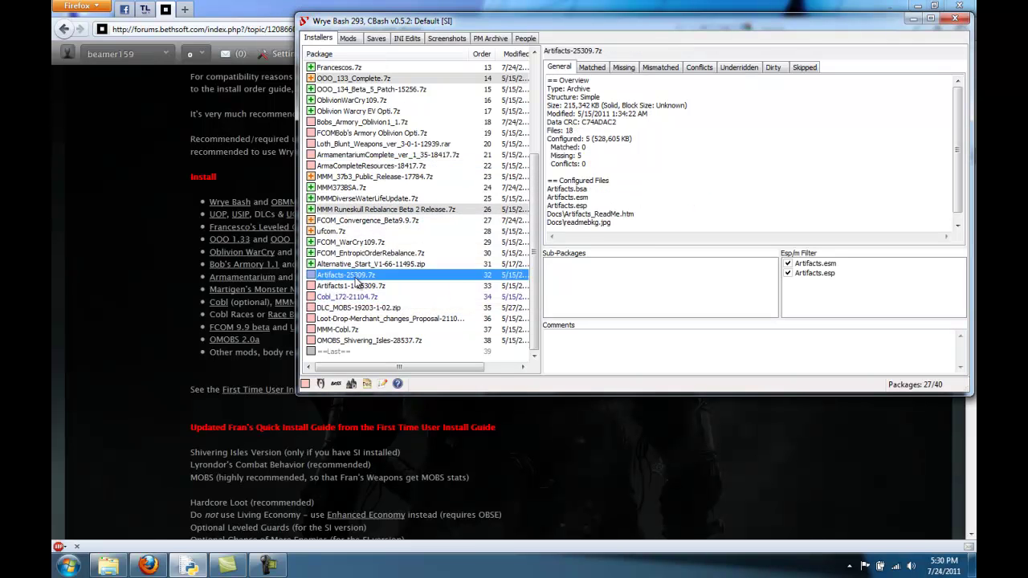
pyautogui.rightClick(358, 275)
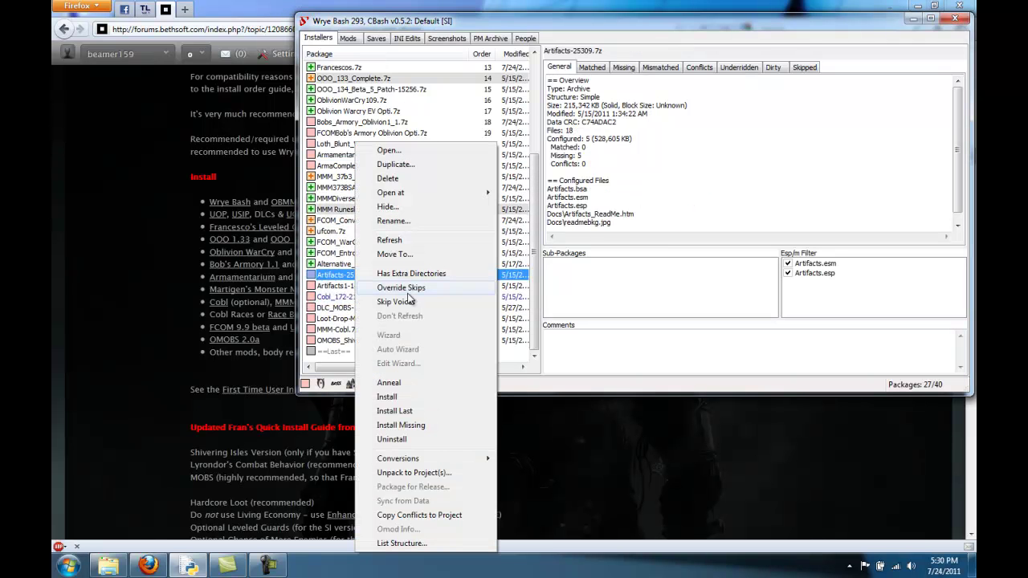
pyautogui.click(394, 254)
pyautogui.write('23')
pyautogui.click(441, 245)
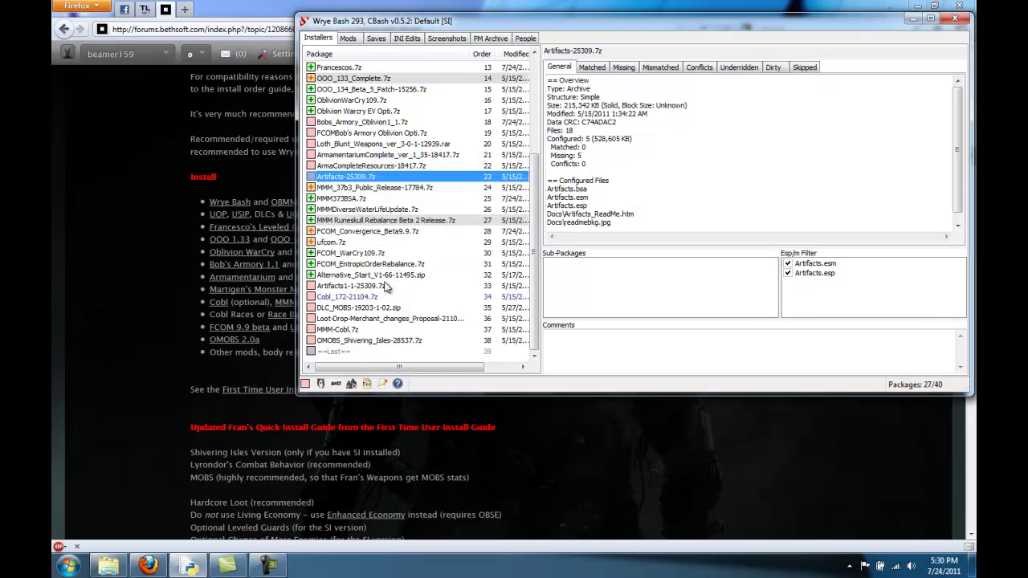
# Step: Move the Artifacts1-1-25309.7z package to install position 24
pyautogui.click(363, 287)
pyautogui.rightClick(363, 287)
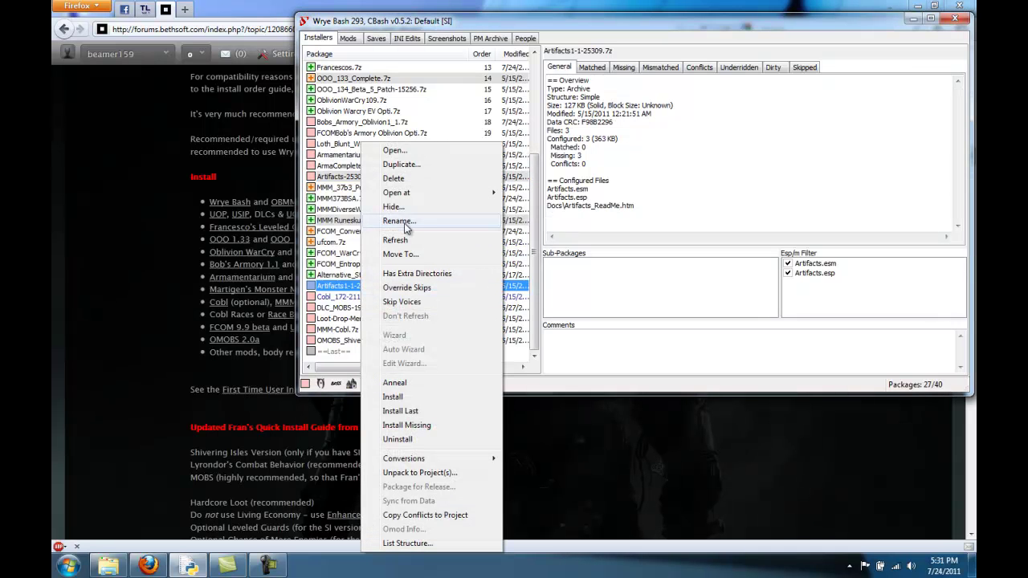
pyautogui.click(401, 254)
pyautogui.write('24')
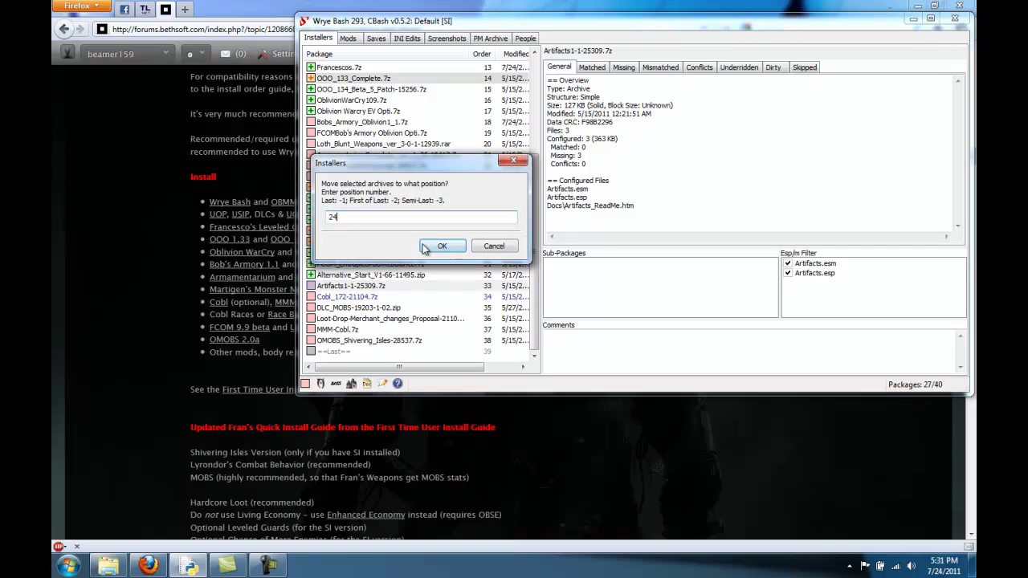
pyautogui.click(442, 246)
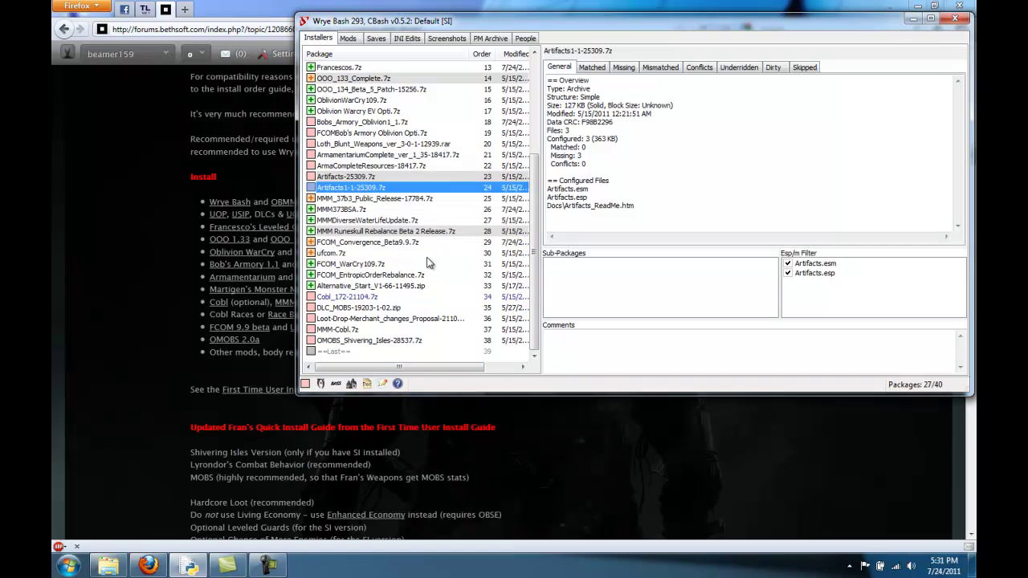
# Step: Move the Cobl_172-21104.7z package to install position 28, just ahead of MMM Runeskull Rebalance Beta 2 Release.7z
pyautogui.click(156, 330)
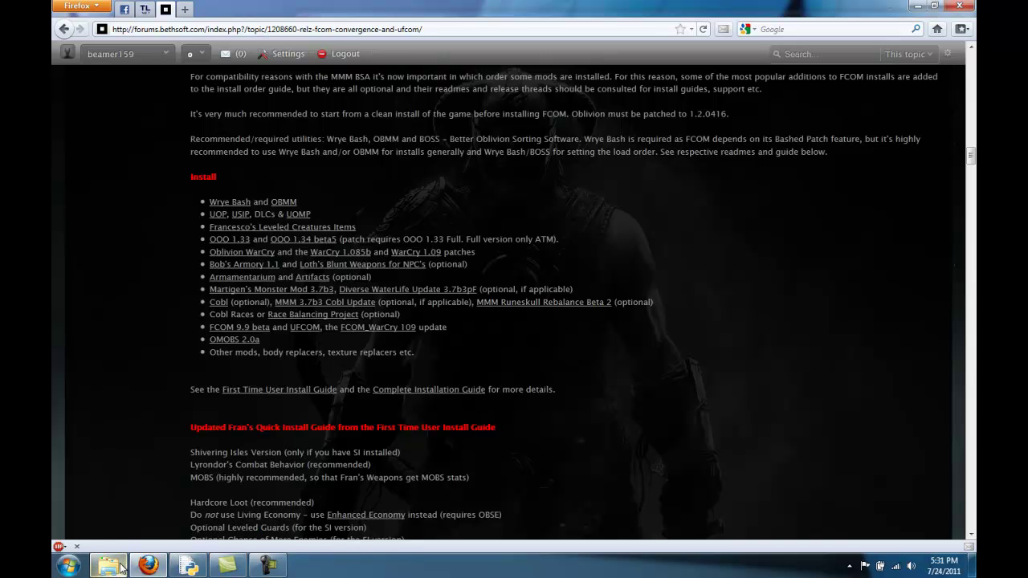
pyautogui.click(191, 567)
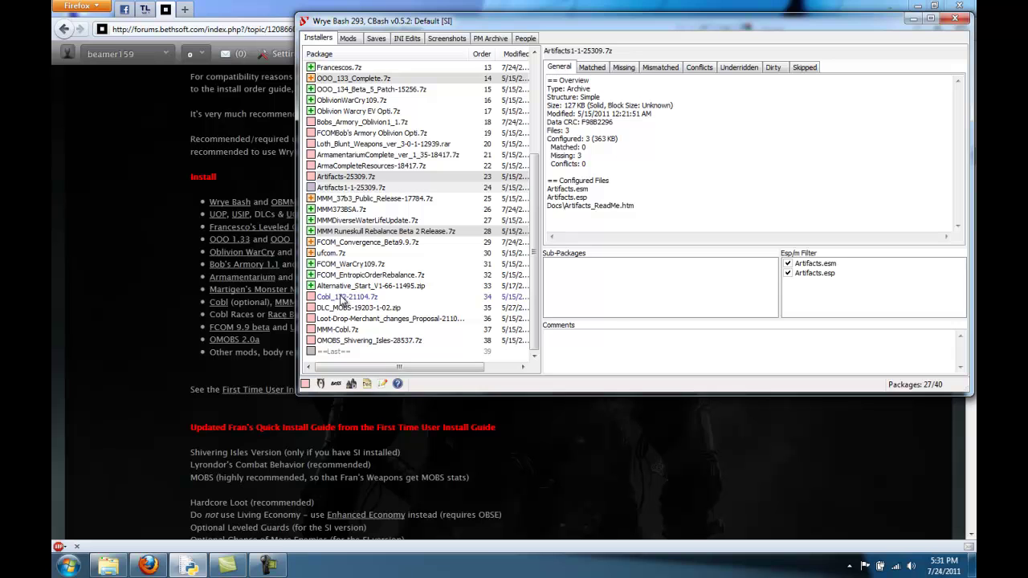
pyautogui.click(347, 297)
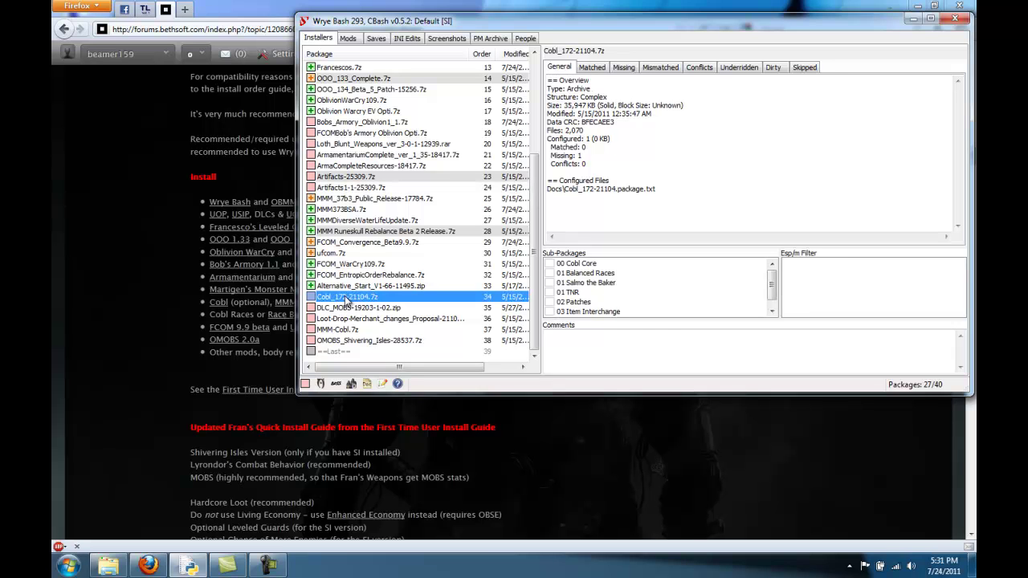
pyautogui.click(382, 230)
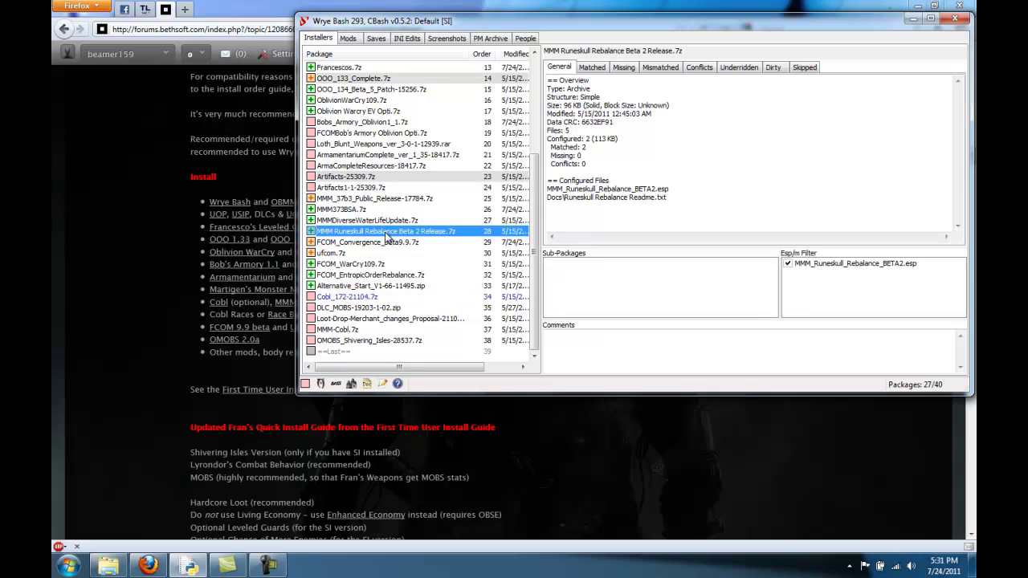
pyautogui.click(365, 298)
pyautogui.rightClick(365, 298)
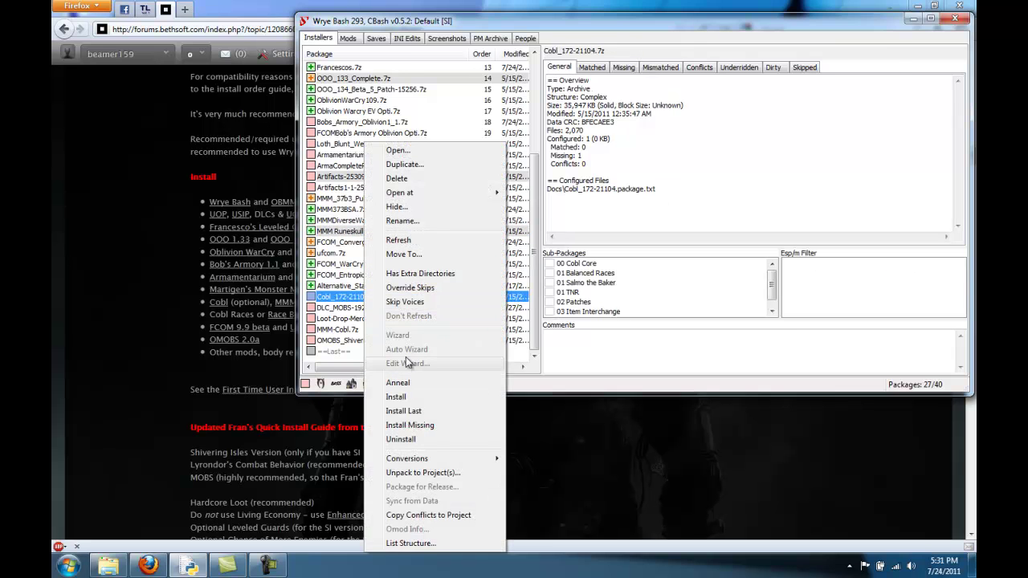
pyautogui.click(413, 257)
pyautogui.write('28')
pyautogui.click(441, 247)
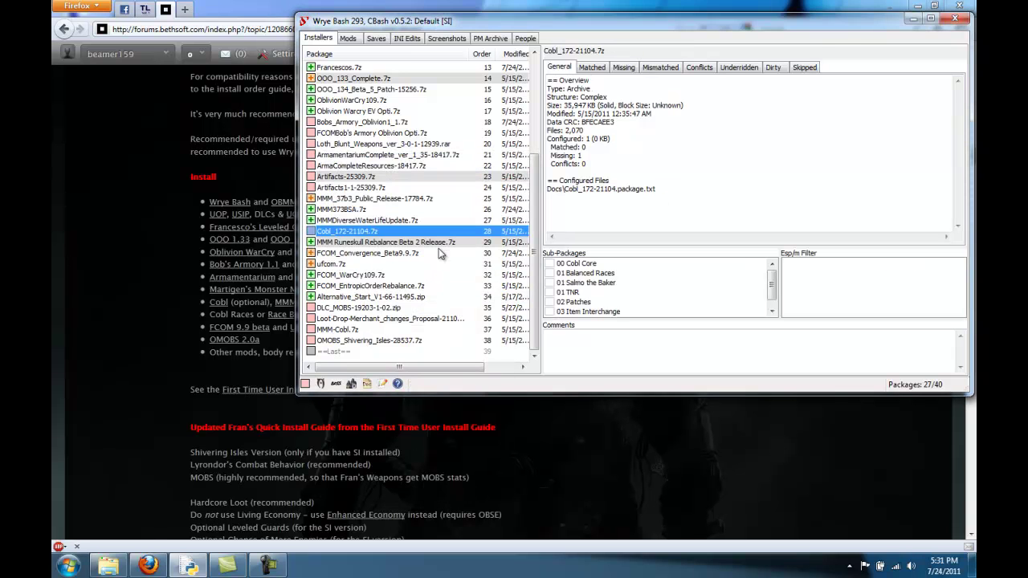
# Step: Move the Loot-Drop-Merchant_changes_Proposal-21104.7z package to install position 29
pyautogui.click(354, 319)
pyautogui.rightClick(354, 319)
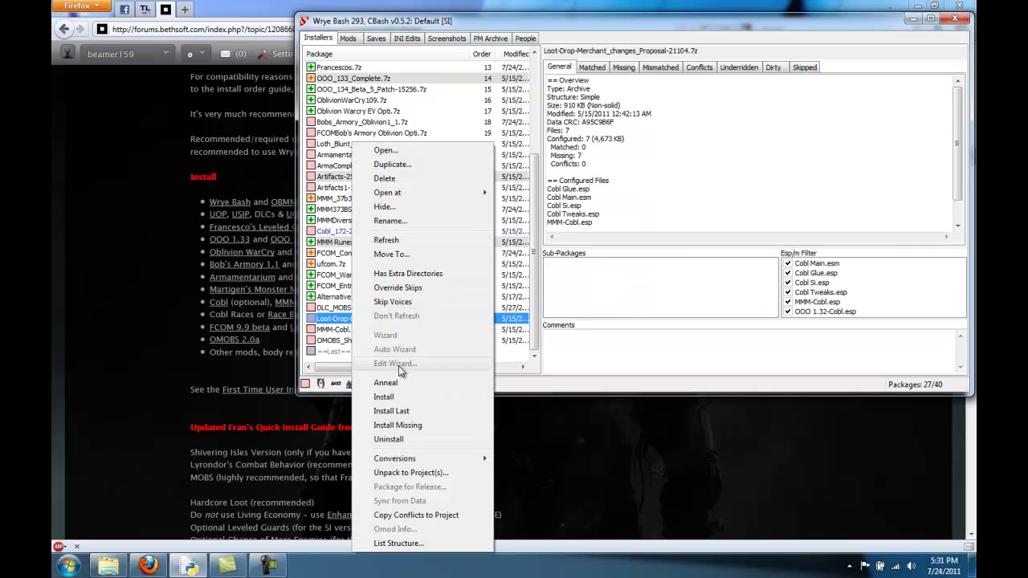
pyautogui.click(401, 254)
pyautogui.write('29')
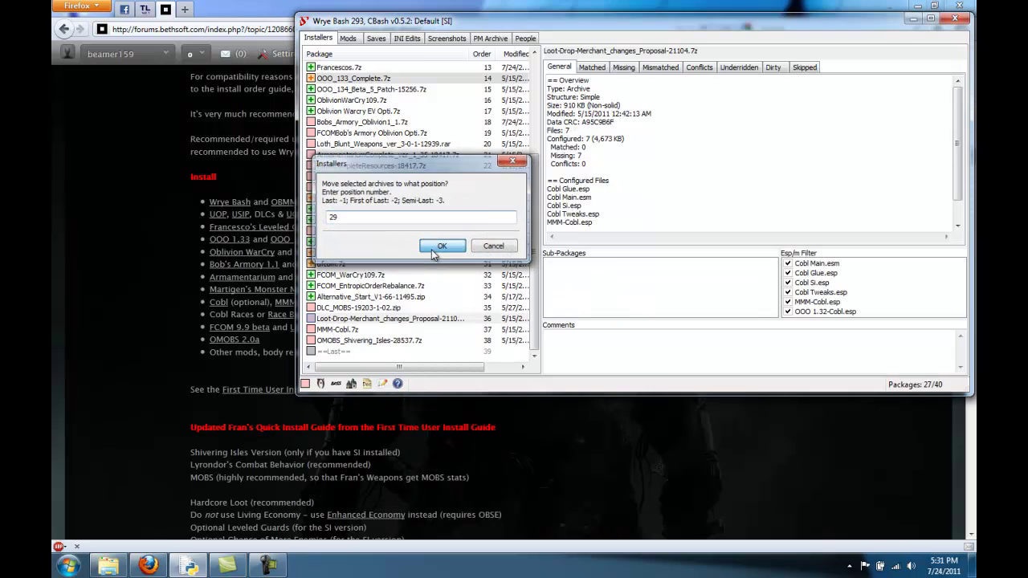
pyautogui.click(442, 247)
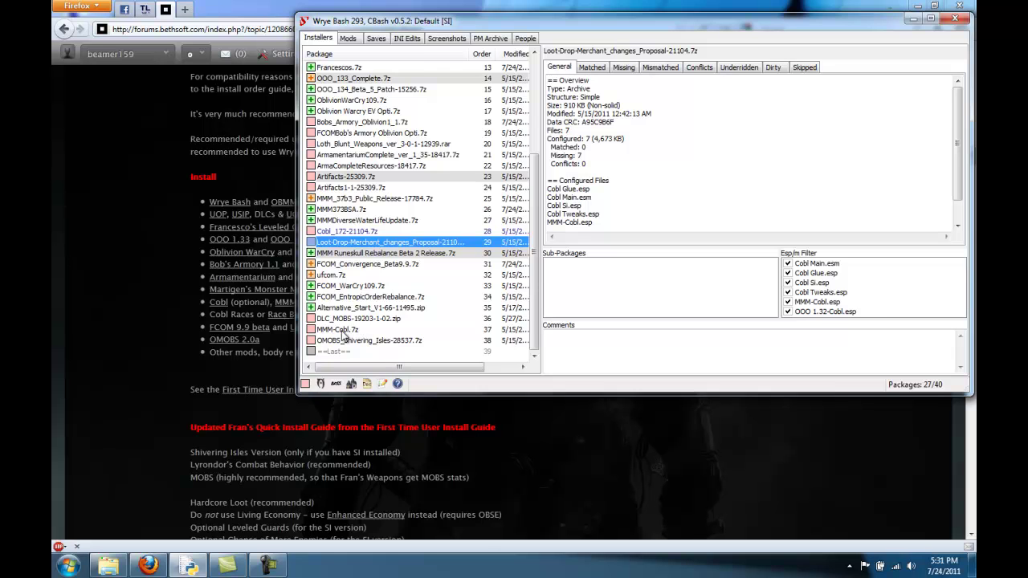
# Step: Move the MMM-Cobl.7z package to install position 30
pyautogui.click(342, 331)
pyautogui.rightClick(342, 331)
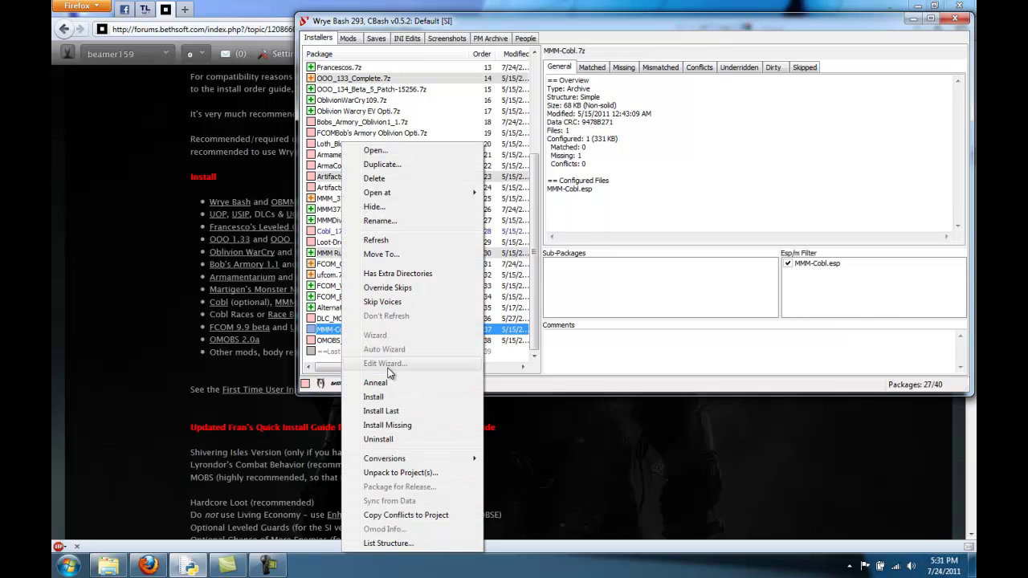
pyautogui.click(382, 253)
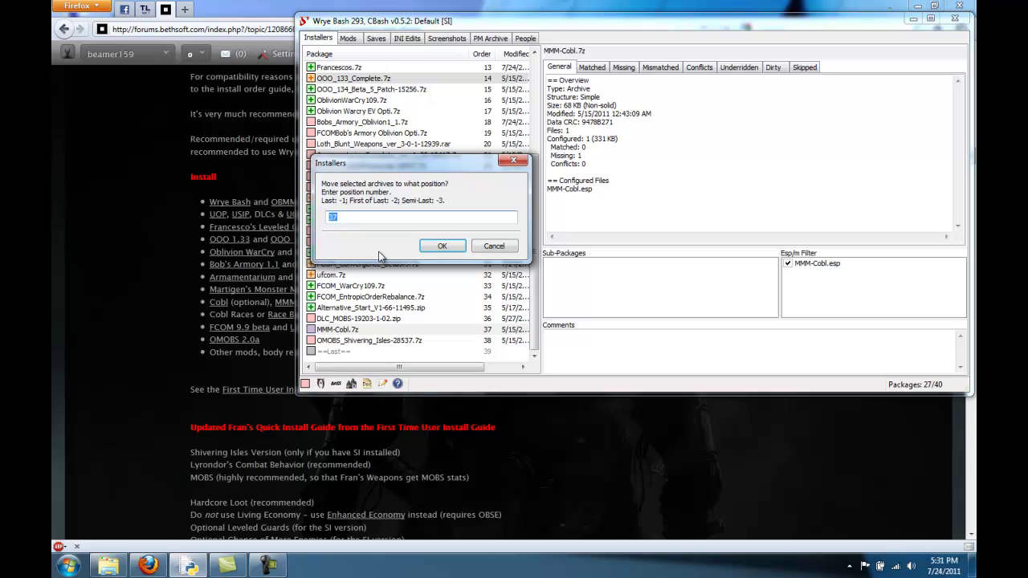
pyautogui.write('390')
pyautogui.press('BackSpace')
pyautogui.click(447, 248)
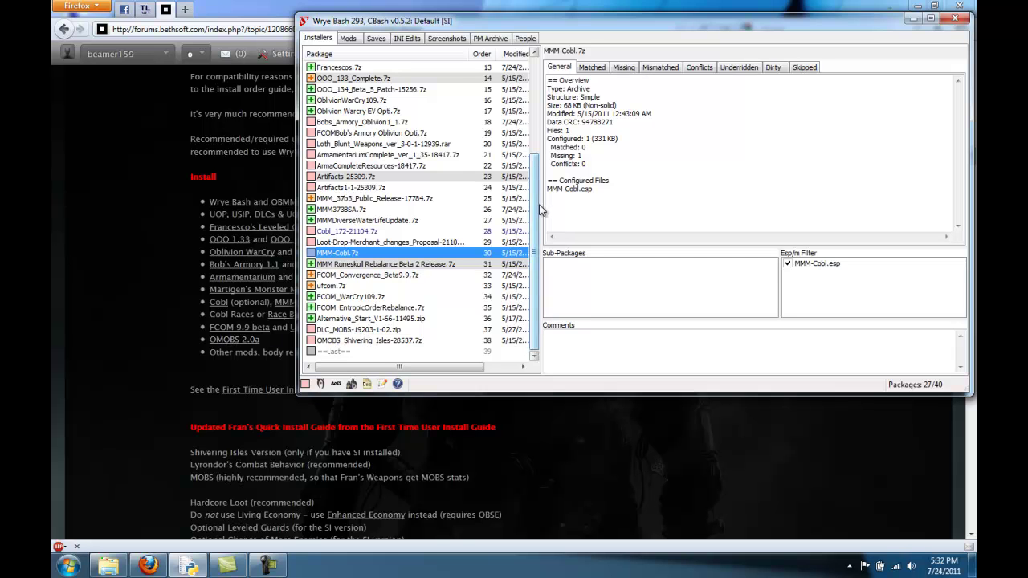
pyautogui.scroll(3, 521, 209)
pyautogui.scroll(-3, 530, 233)
pyautogui.press('Up')
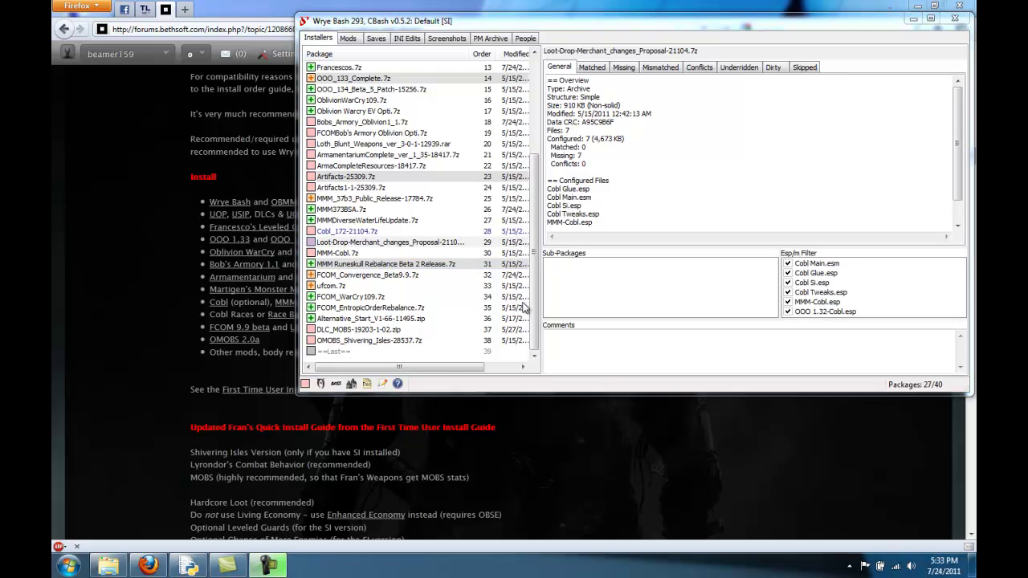
# Step: Exclude Cheat Bob's Armory Oblivion.esp from the Bobs_Armory_Oblivion1_1.7z package and install the package
pyautogui.click(344, 122)
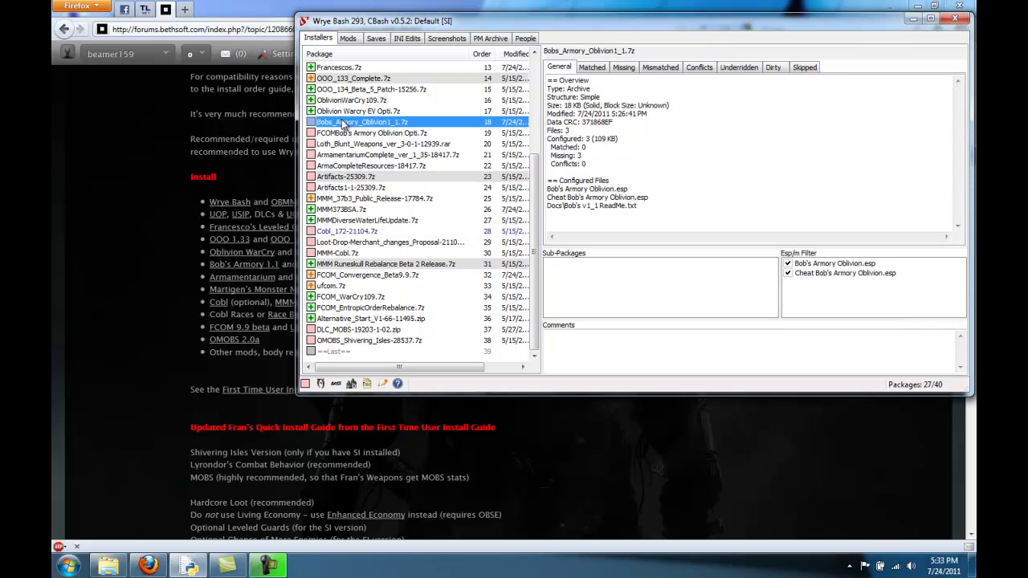
pyautogui.click(790, 274)
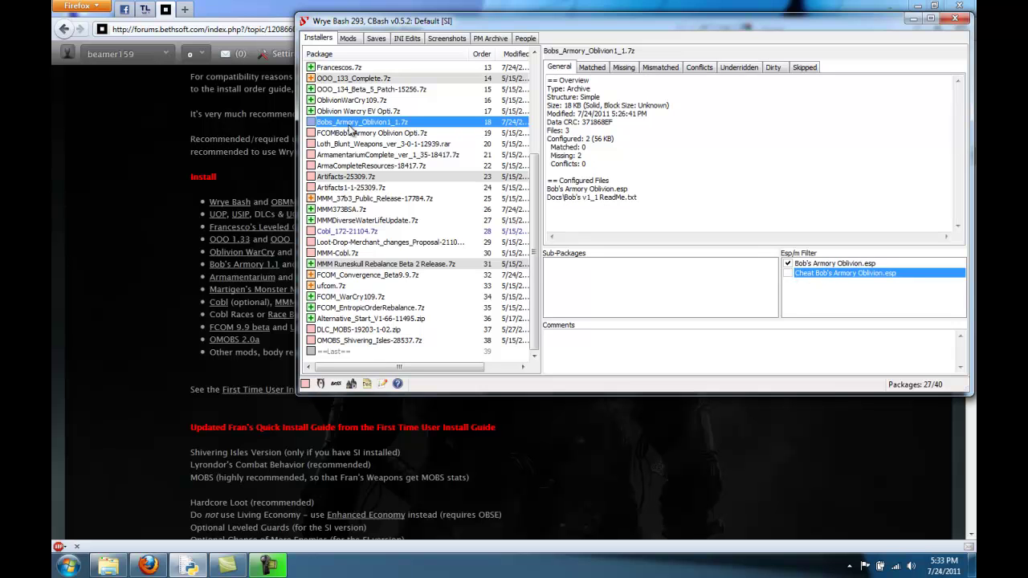
pyautogui.rightClick(350, 128)
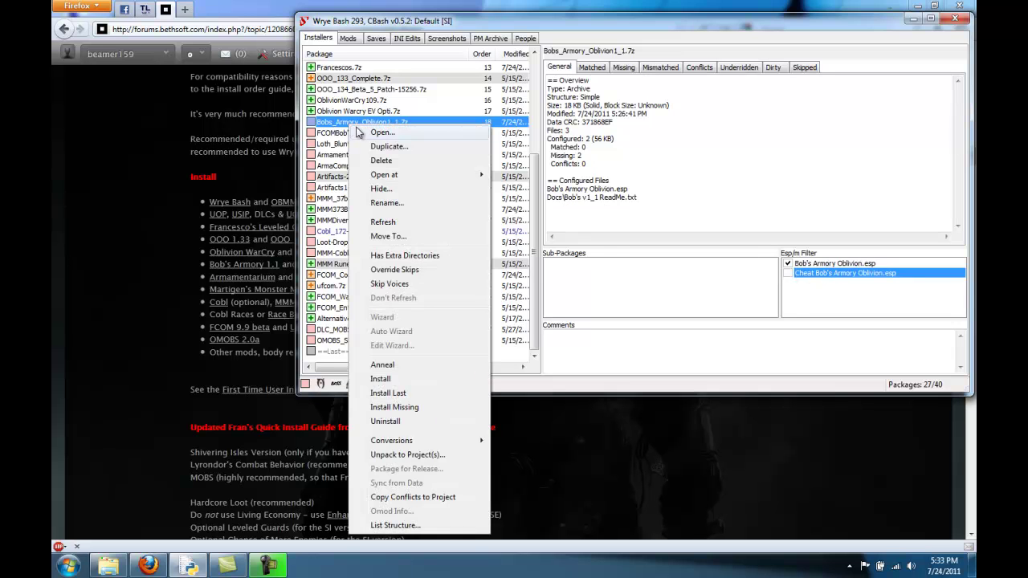
pyautogui.click(402, 381)
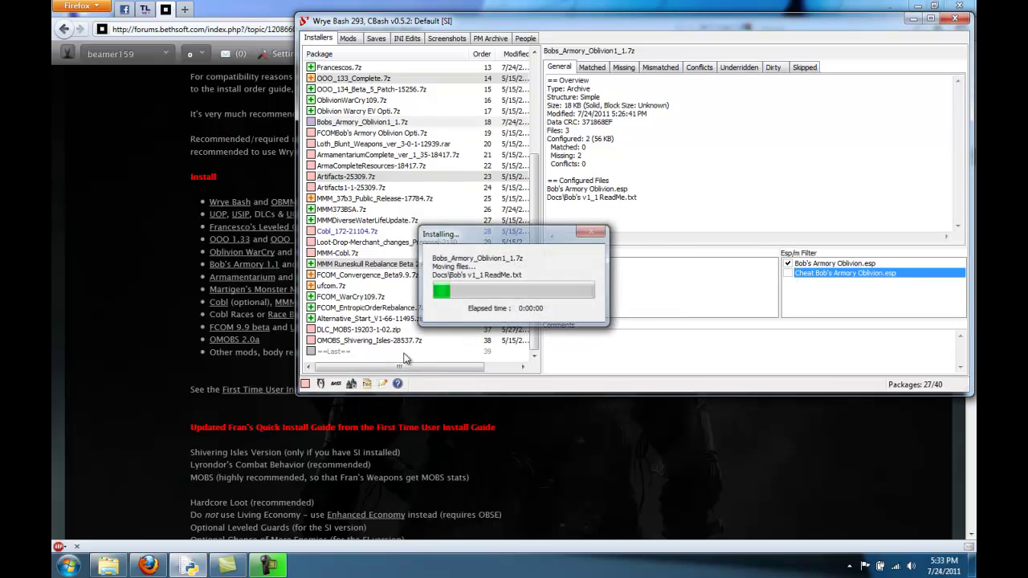
# Step: Install the FCOMBob's Armory Oblivion Opti.7z package
pyautogui.click(367, 134)
pyautogui.rightClick(367, 133)
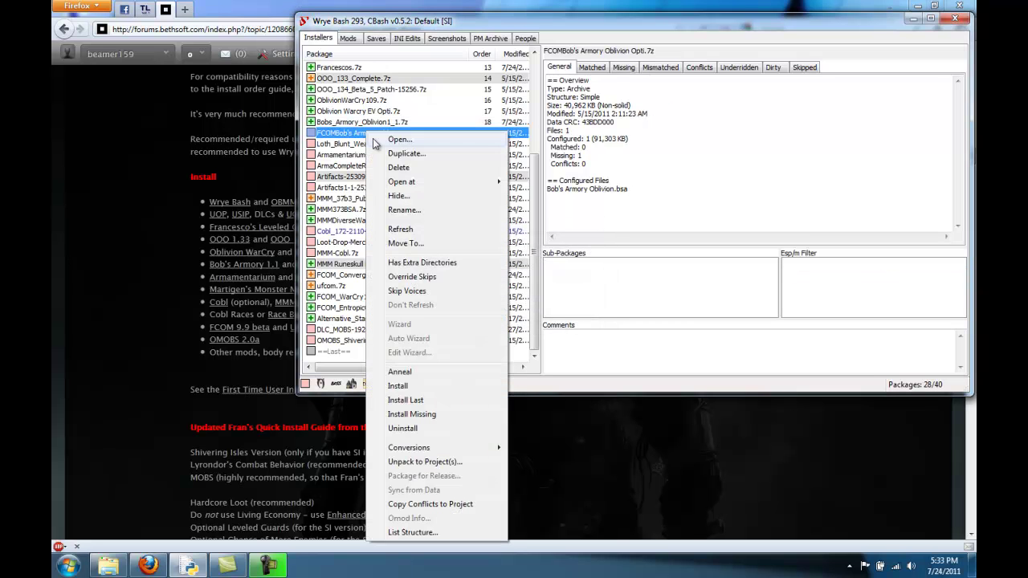
pyautogui.click(406, 386)
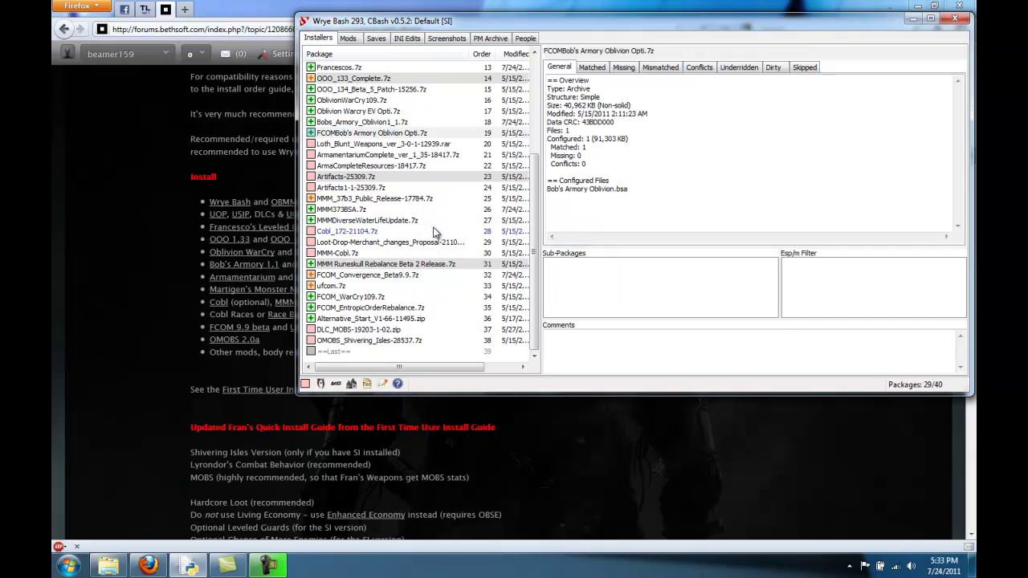
# Step: Exclude Loth's Blunt Weapons- Mobs.esp and Loth's Blunt Weapons.esp from the Loth_Blunt_Weapons_ver_3-0-1-12939.rar package and install it
pyautogui.click(383, 145)
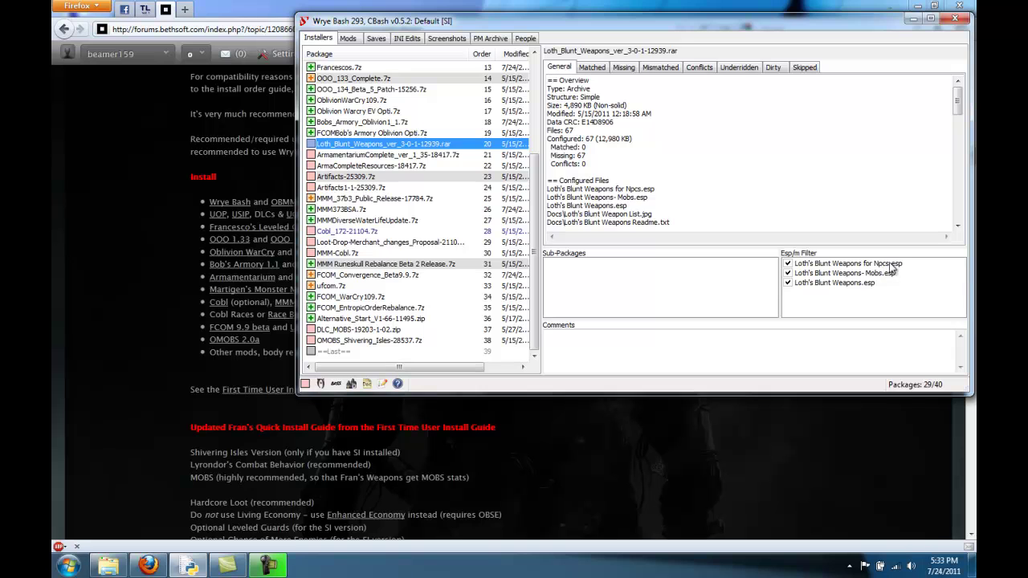
pyautogui.click(789, 274)
pyautogui.click(791, 284)
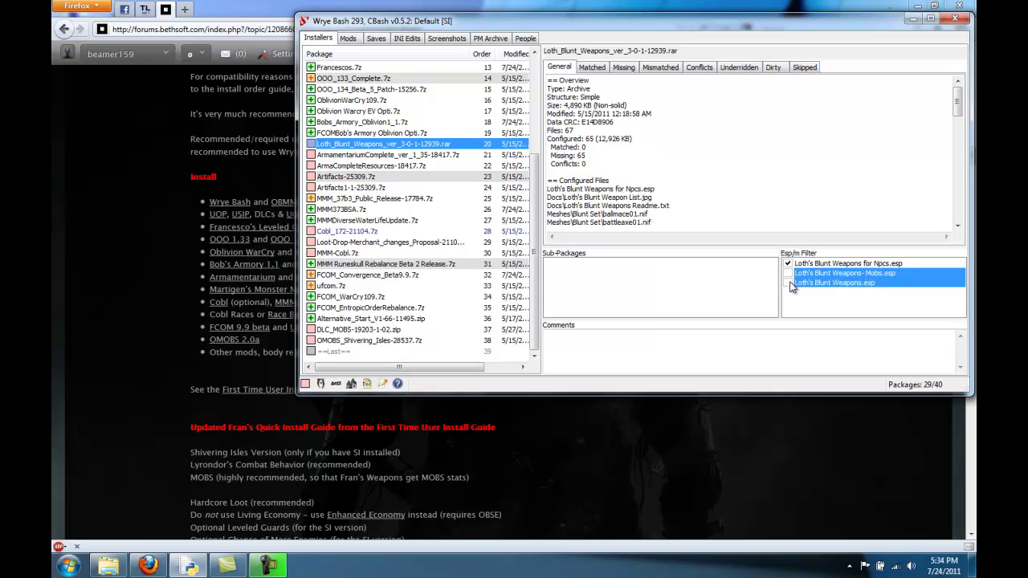
pyautogui.rightClick(368, 148)
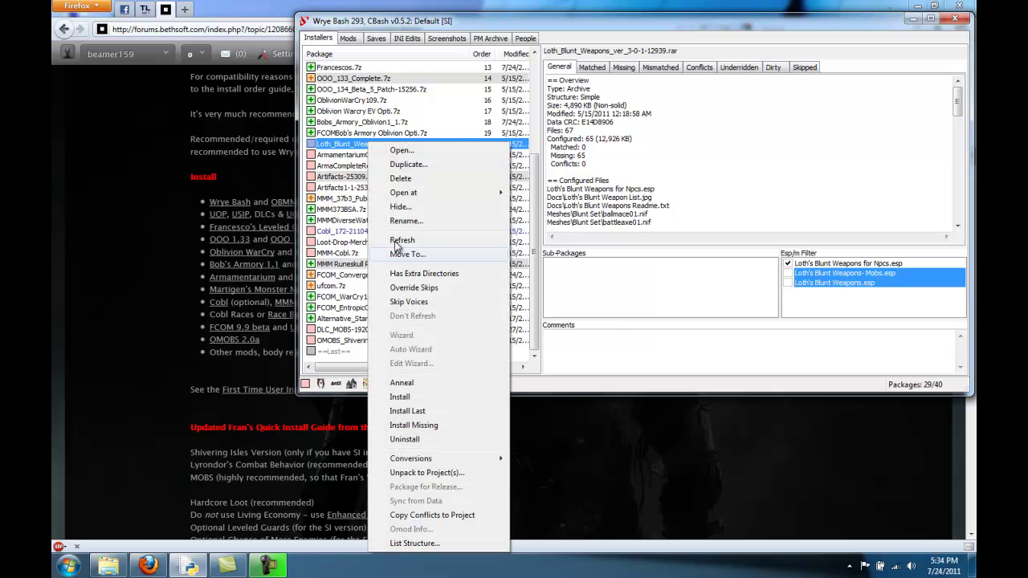
pyautogui.click(398, 393)
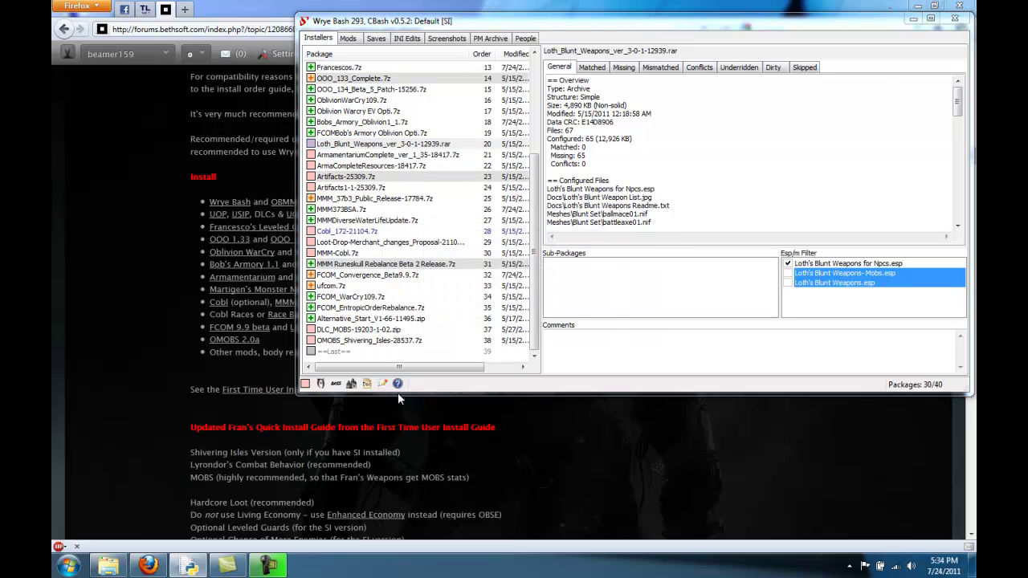
# Step: Select the ArmamentariumComplete package, then open FCOM Mod Load Order.txt from the desktop and read its ArmamentariumComplete plugin list
pyautogui.click(363, 155)
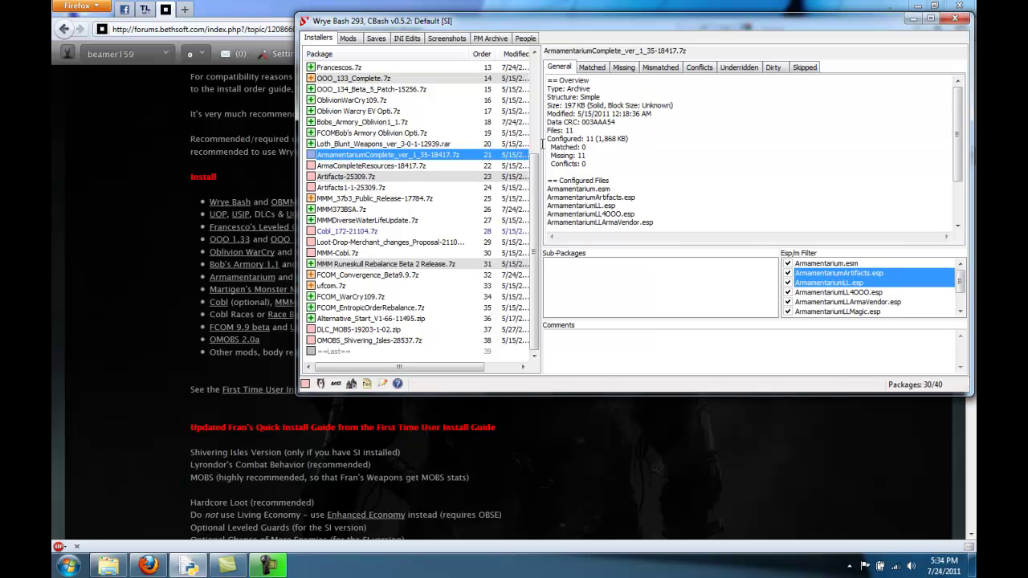
pyautogui.click(915, 18)
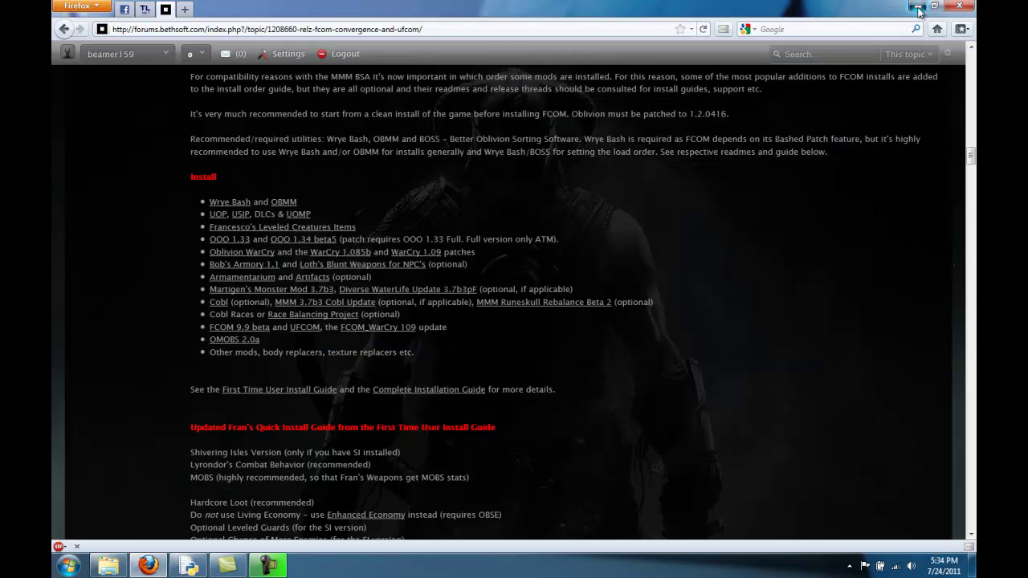
pyautogui.click(918, 6)
pyautogui.doubleClick(123, 299)
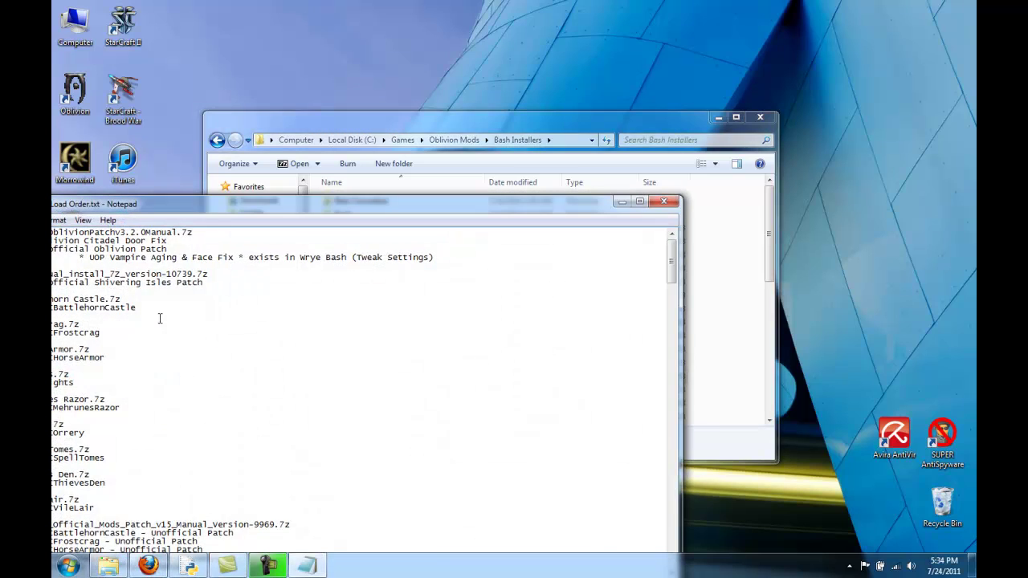
pyautogui.scroll(-13, 259, 206)
pyautogui.scroll(-15, 260, 205)
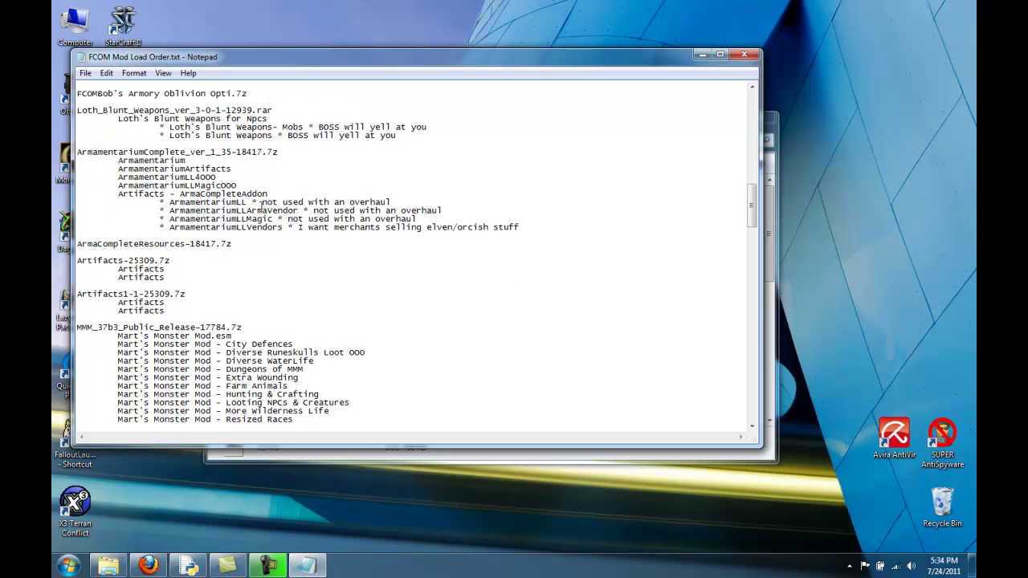
pyautogui.scroll(1, 262, 215)
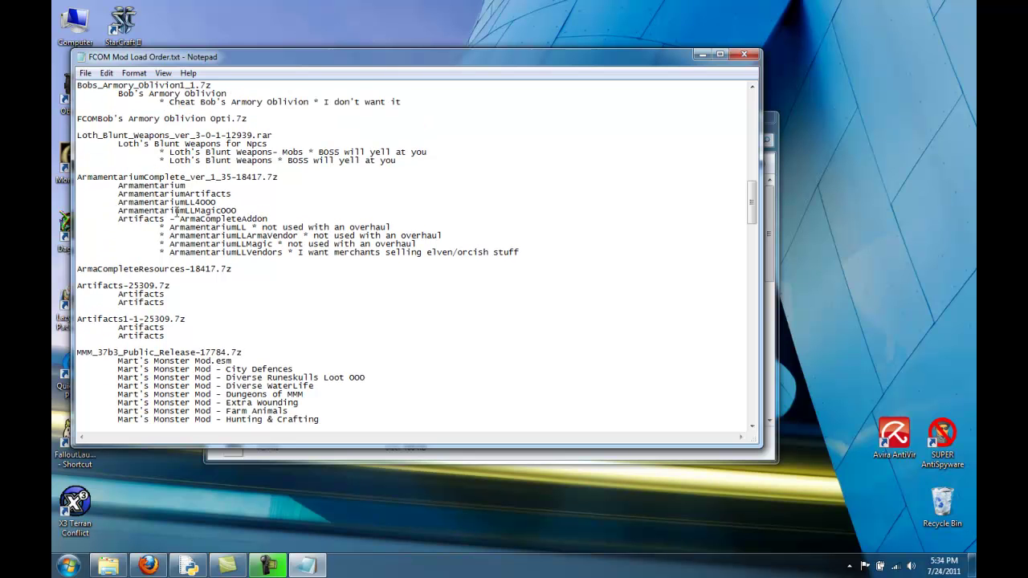
# Step: Switch back to Wrye Bash, place its window beside the notes, and deselect all plugins of the ArmamentariumComplete package
pyautogui.click(305, 566)
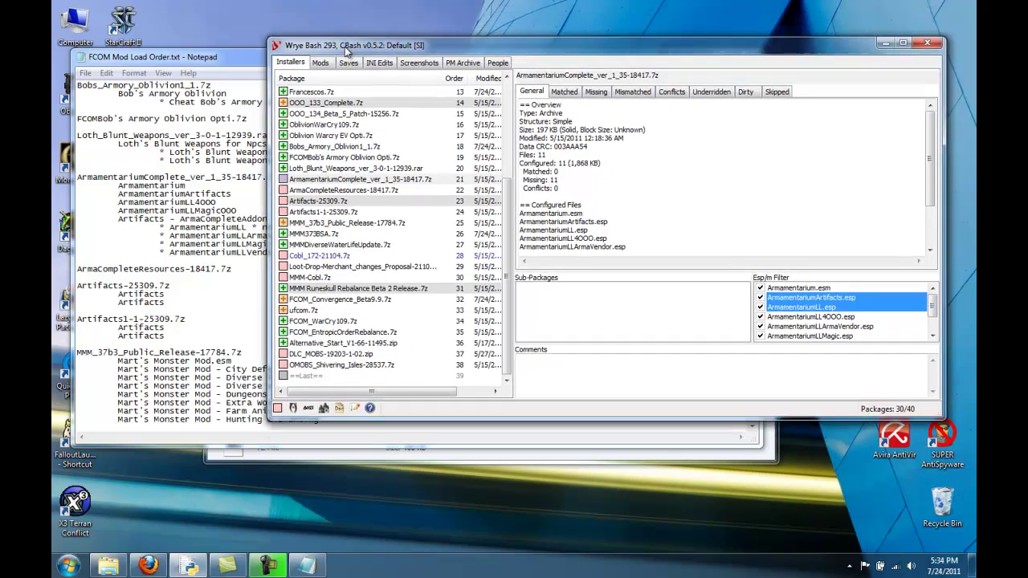
pyautogui.moveTo(375, 18); pyautogui.dragTo(373, 51)
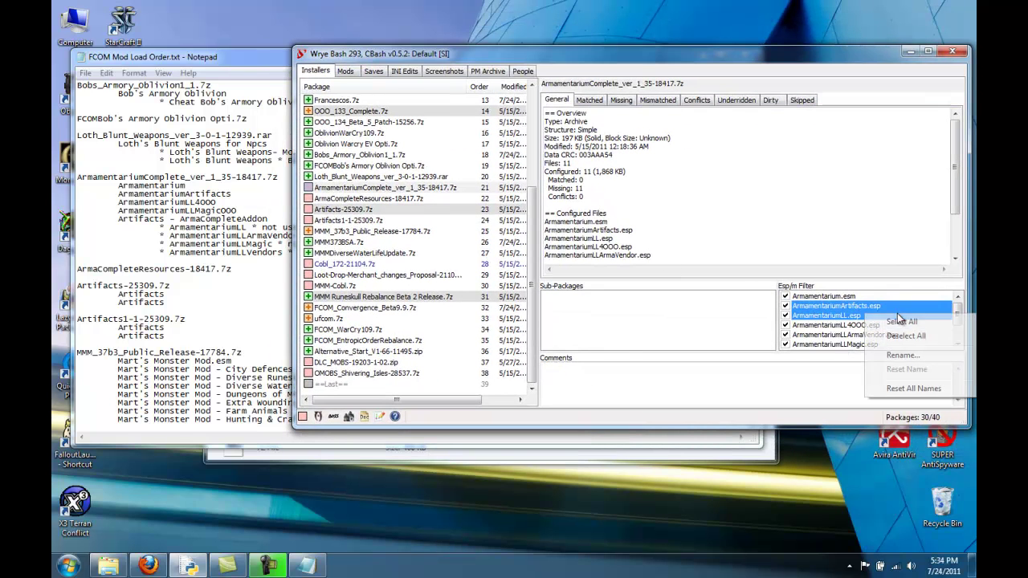
pyautogui.rightClick(898, 314)
pyautogui.click(914, 338)
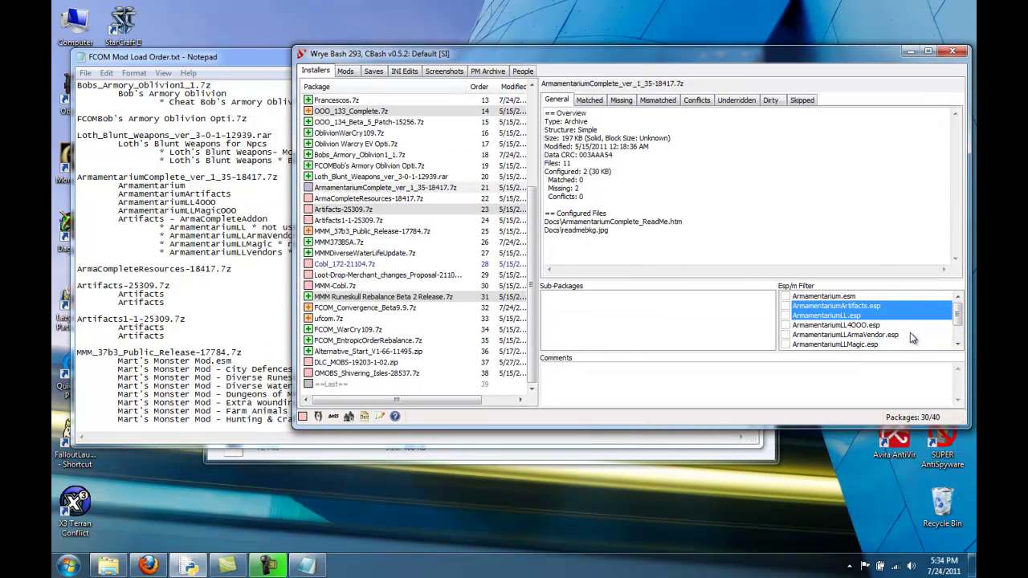
# Step: Include Armamentarium.esm, ArmamentariumArtifacts.esp and ArmamentariumLL4OOO.esp in the ArmamentariumComplete package
pyautogui.click(786, 296)
pyautogui.moveTo(807, 306); pyautogui.dragTo(813, 301)
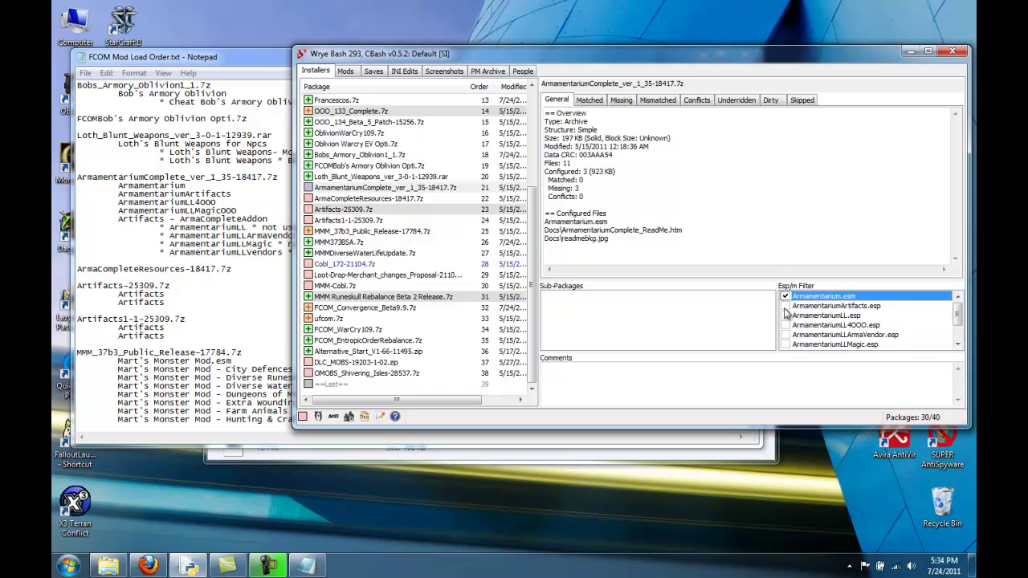
pyautogui.click(786, 306)
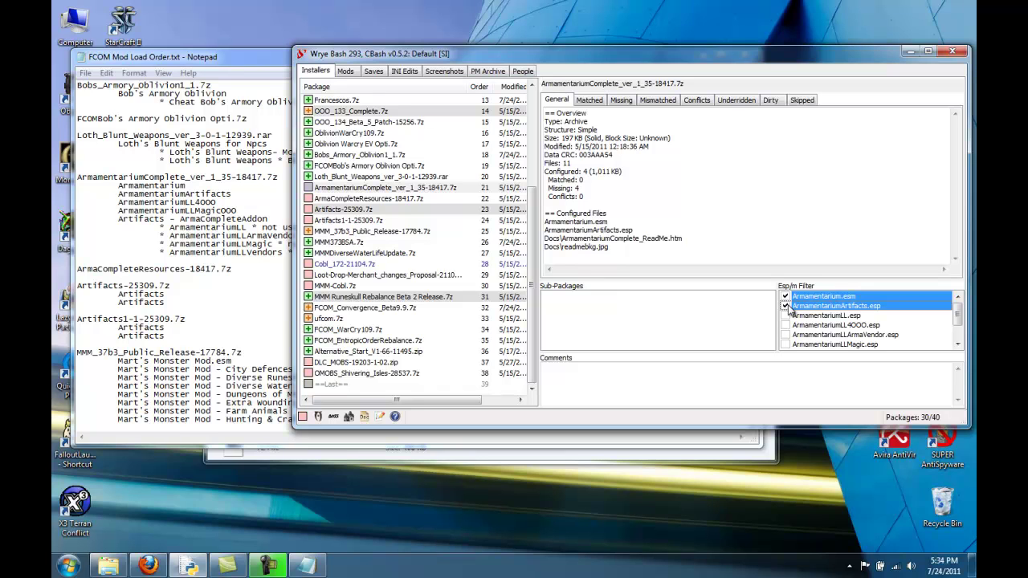
pyautogui.click(785, 325)
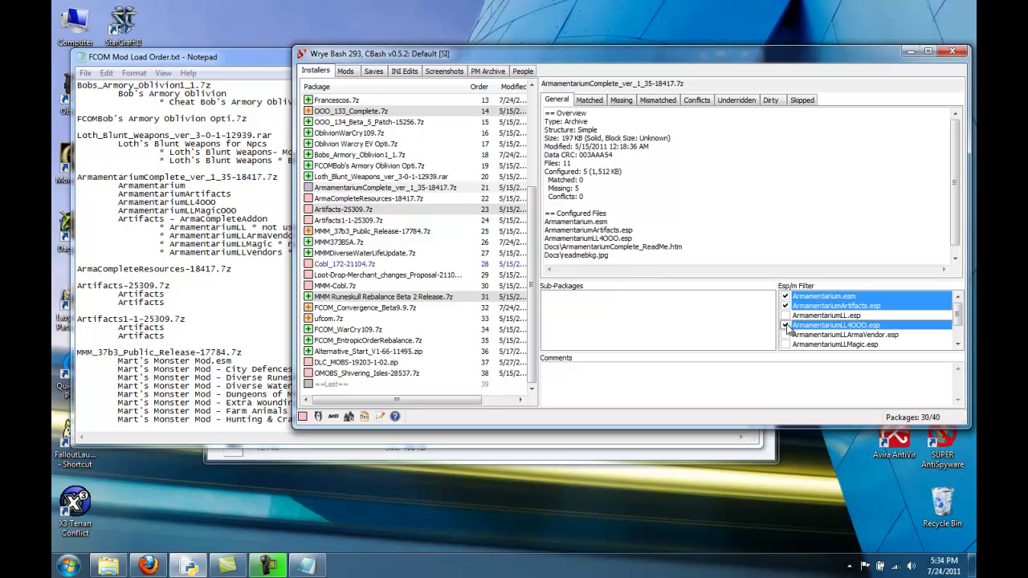
pyautogui.click(827, 317)
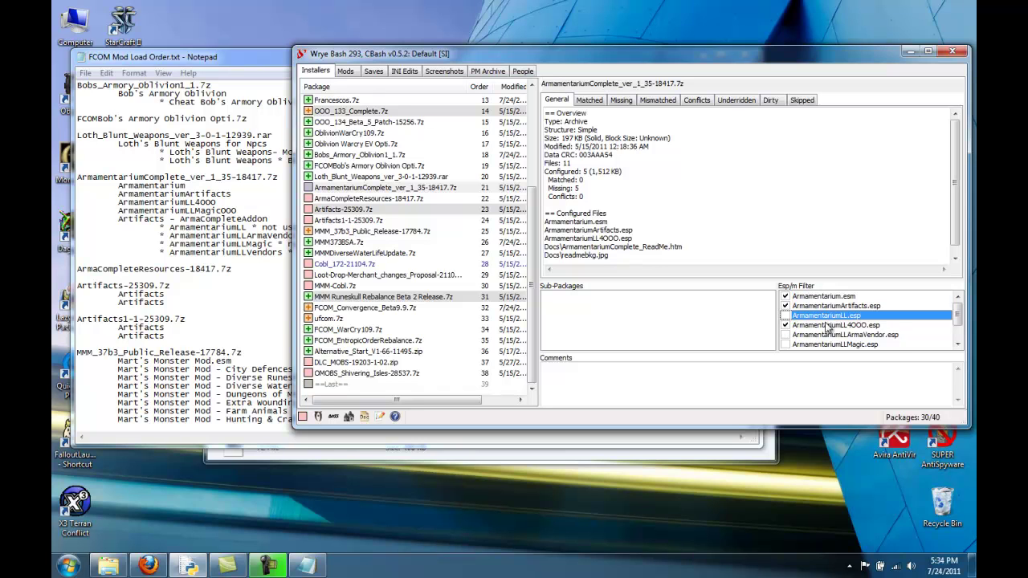
pyautogui.click(840, 326)
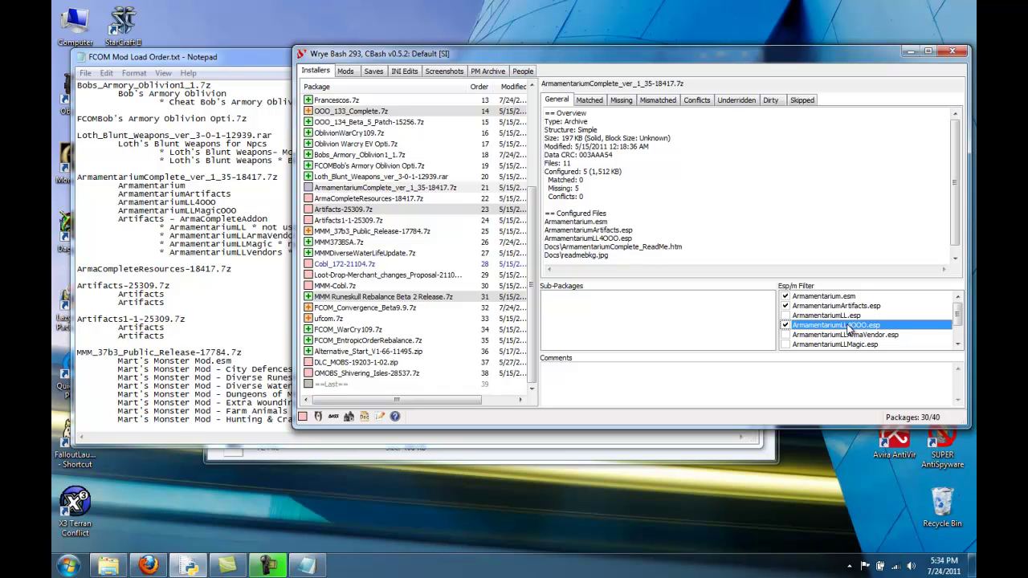
# Step: Include ArmamentariumLLMagicOOO.esp and Artifacts - ArmaCompleteAddon.esp in the package, leaving the other LL and vendor plugins excluded
pyautogui.click(957, 325)
pyautogui.click(786, 334)
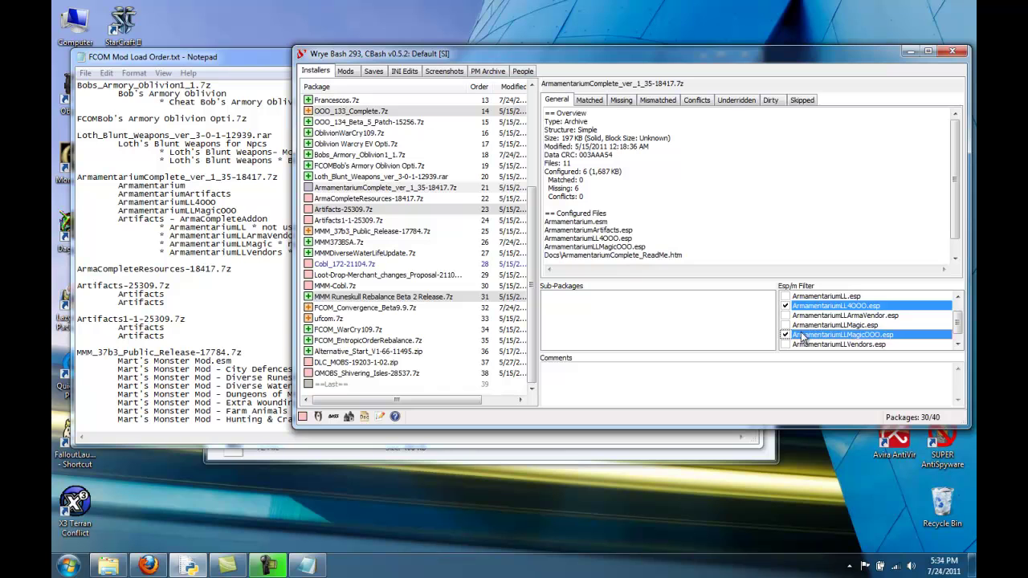
pyautogui.click(842, 334)
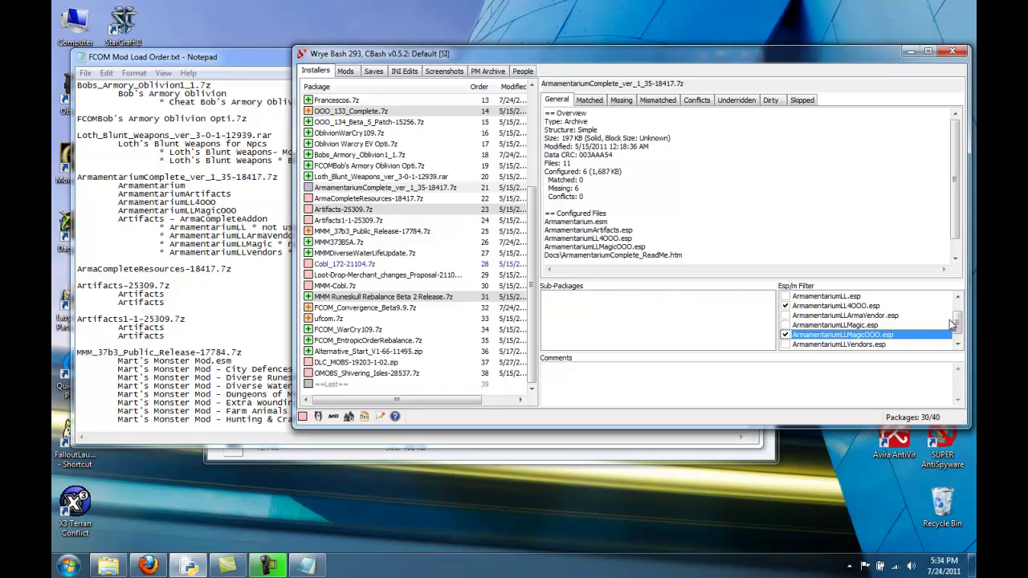
pyautogui.click(957, 344)
pyautogui.click(785, 344)
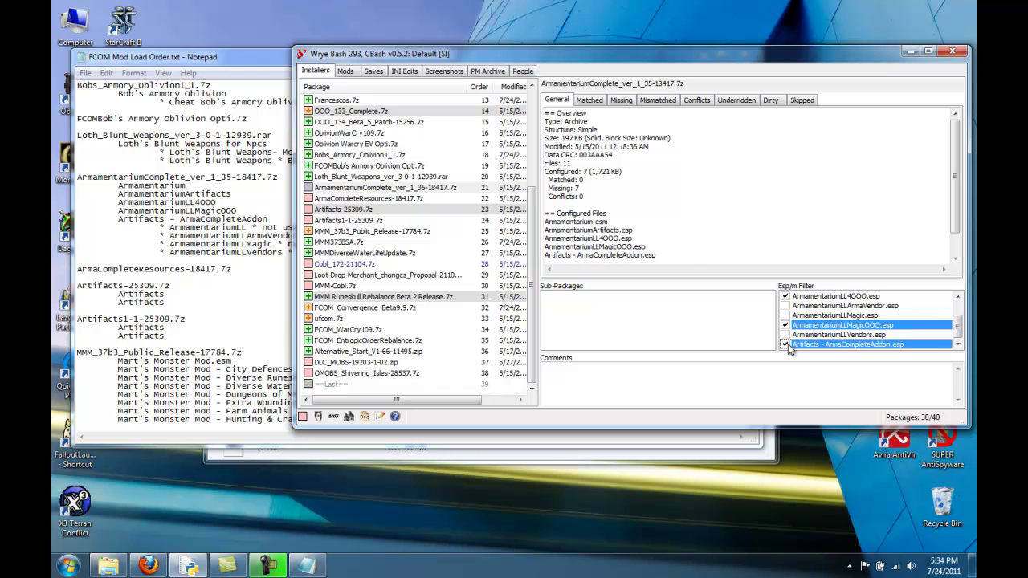
pyautogui.click(785, 344)
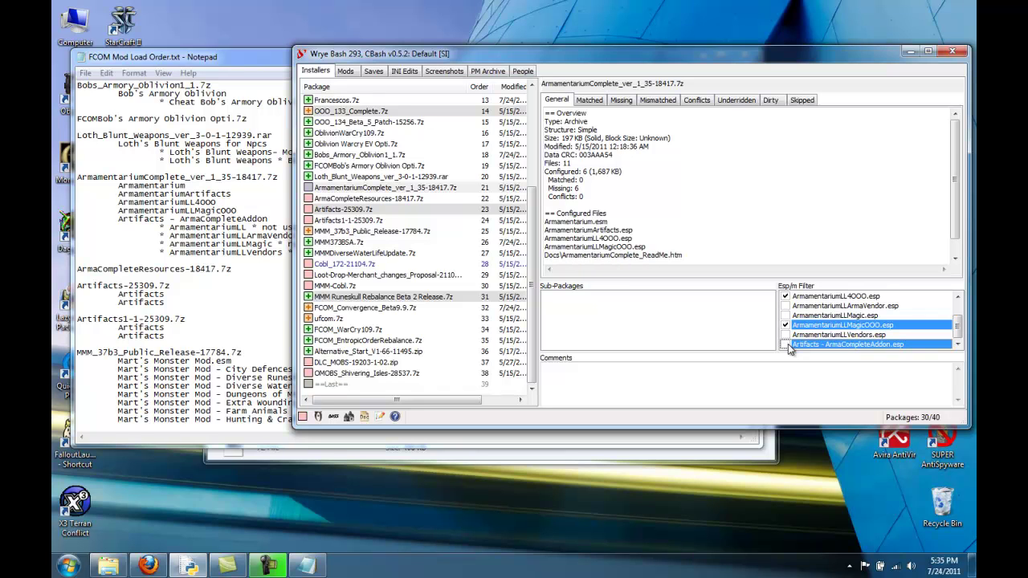
pyautogui.click(786, 344)
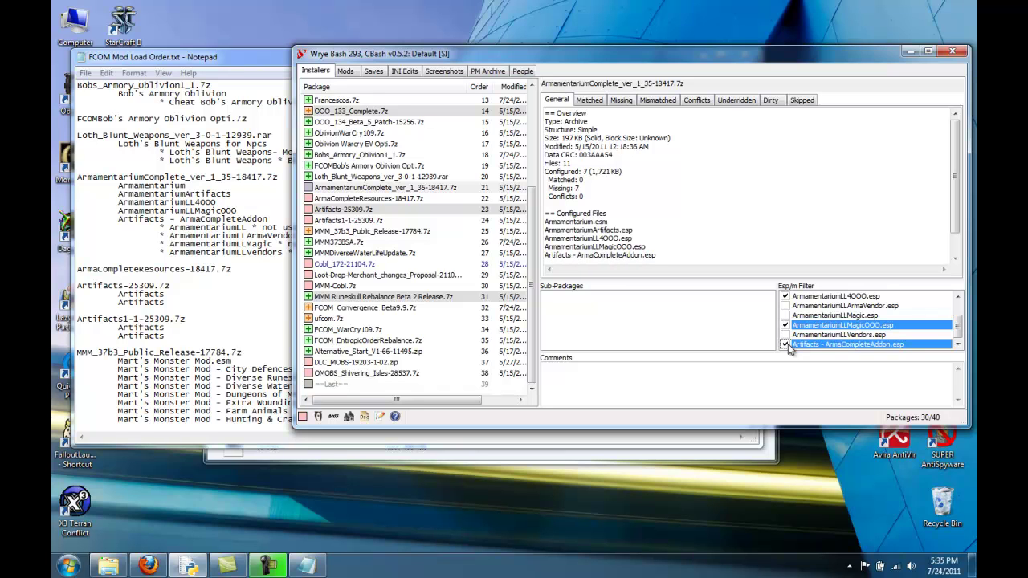
pyautogui.click(849, 336)
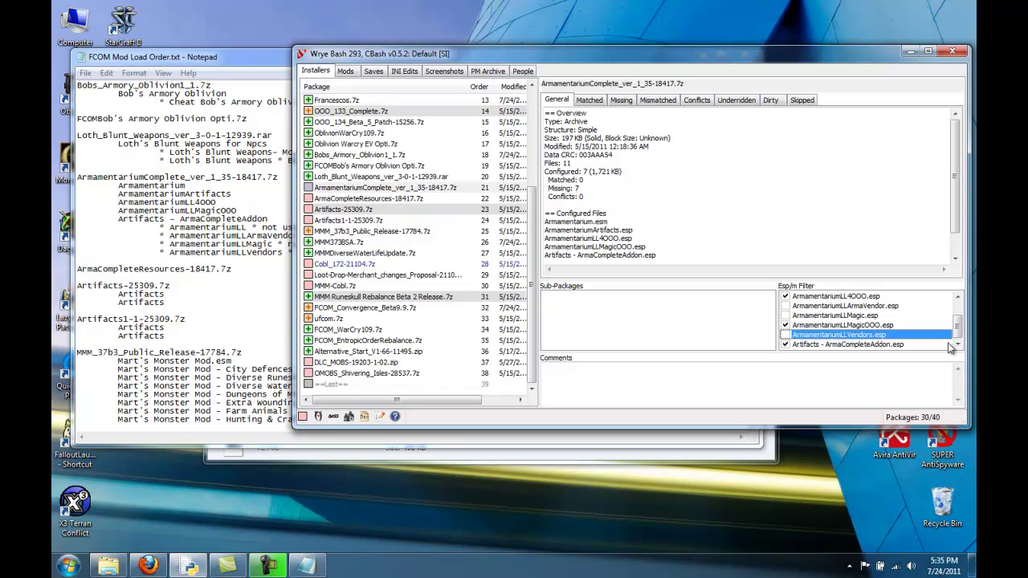
pyautogui.click(871, 307)
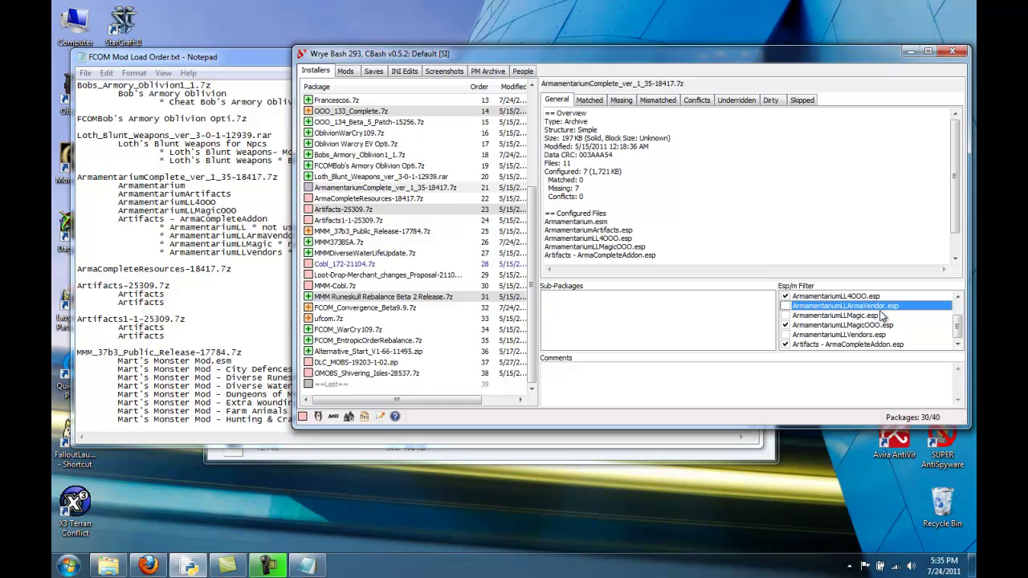
pyautogui.moveTo(958, 326); pyautogui.dragTo(959, 322)
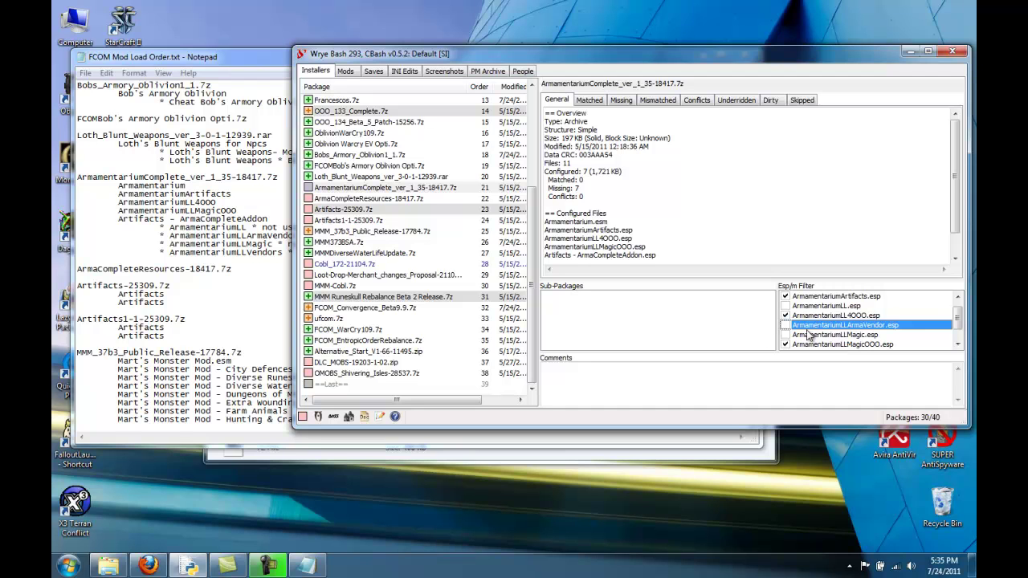
# Step: Install the ArmamentariumComplete_ver_1_35-18417.7z package and the ArmaCompleteResources-18417.7z package
pyautogui.rightClick(338, 191)
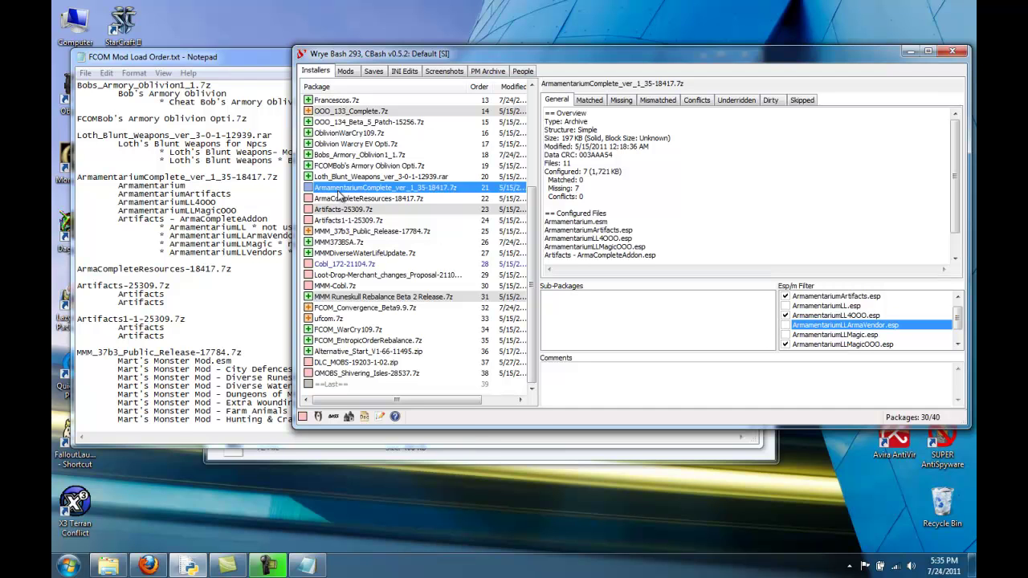
pyautogui.click(383, 399)
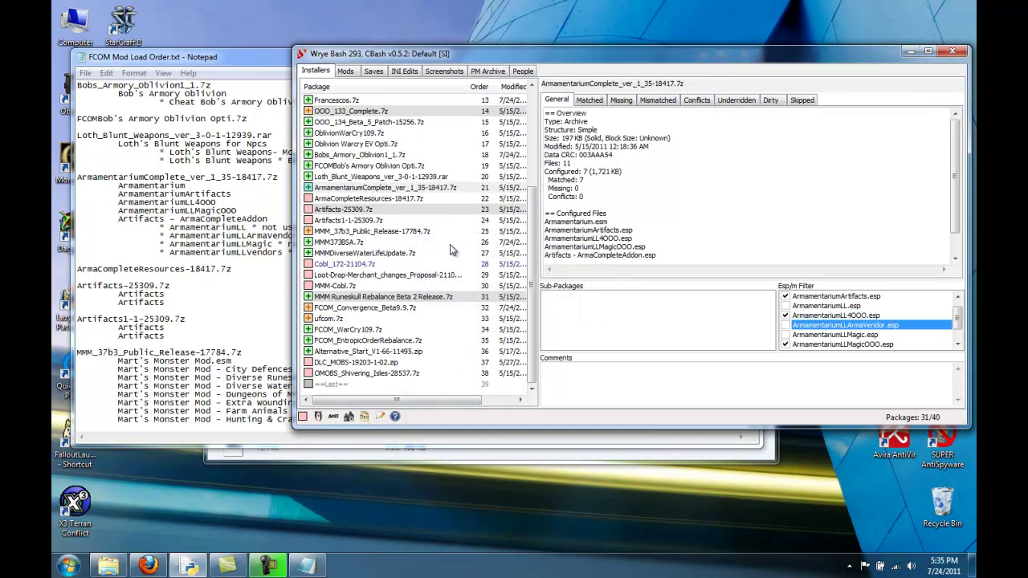
pyautogui.rightClick(351, 200)
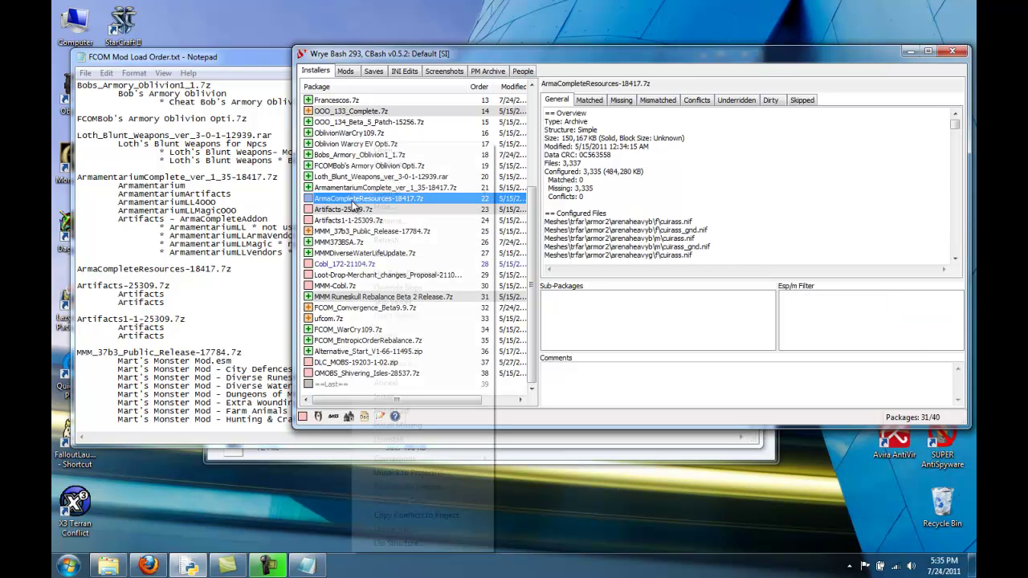
pyautogui.click(394, 398)
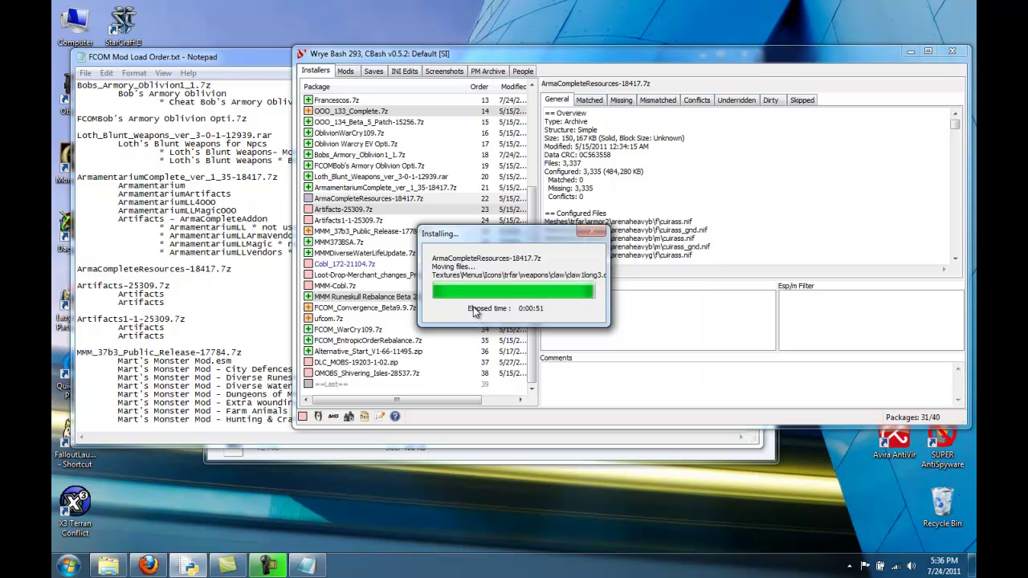
# Step: Install the Artifacts-25309.7z package, followed by the Artifacts1-1-25309.7z package
pyautogui.click(348, 210)
pyautogui.rightClick(346, 210)
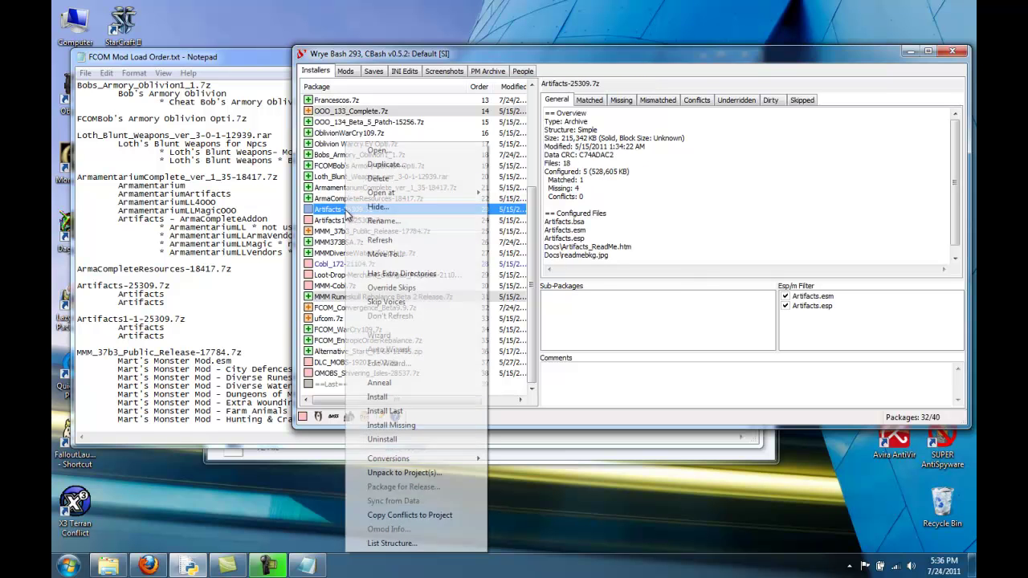
pyautogui.click(392, 398)
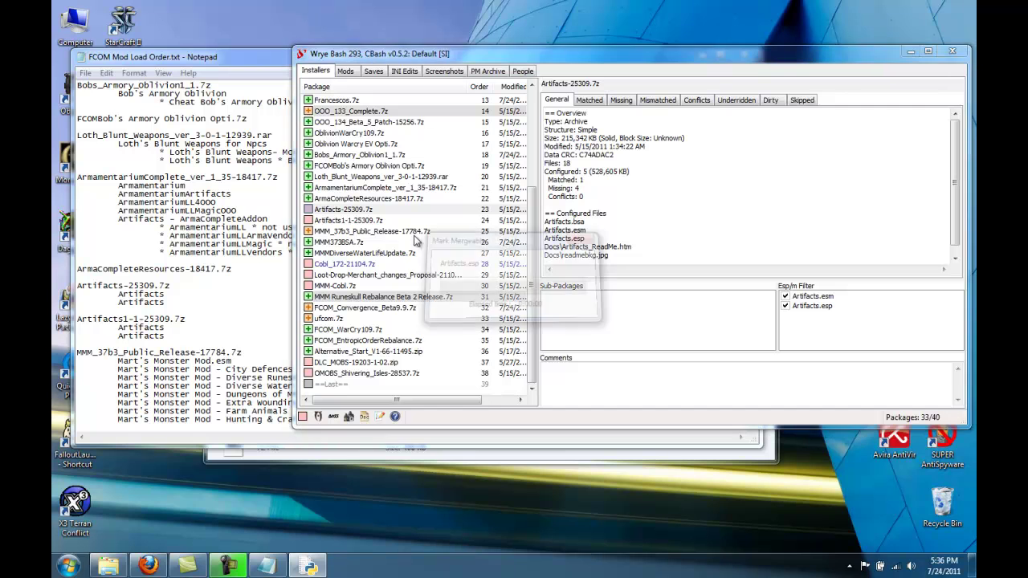
pyautogui.click(346, 220)
pyautogui.rightClick(344, 220)
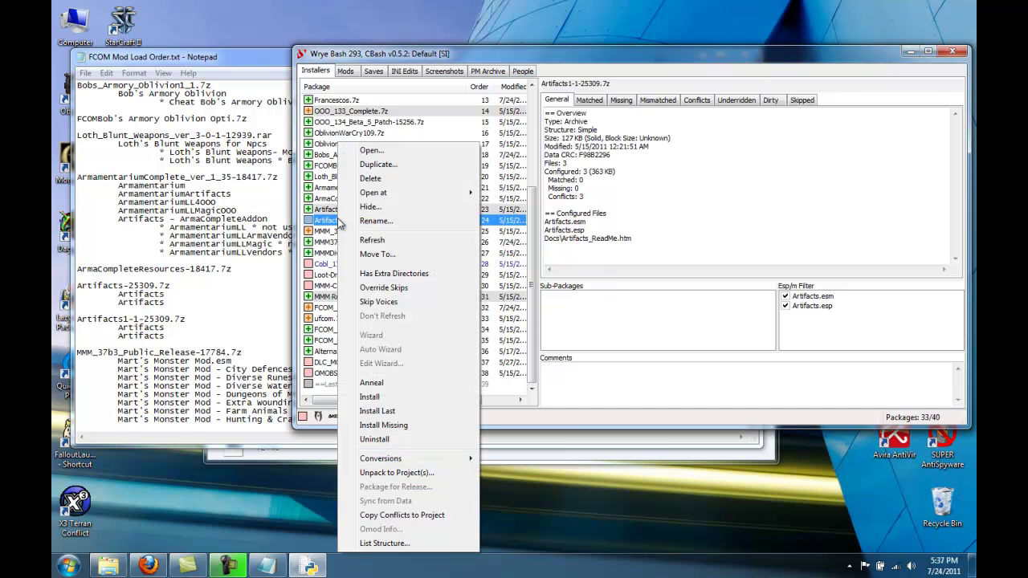
pyautogui.click(370, 397)
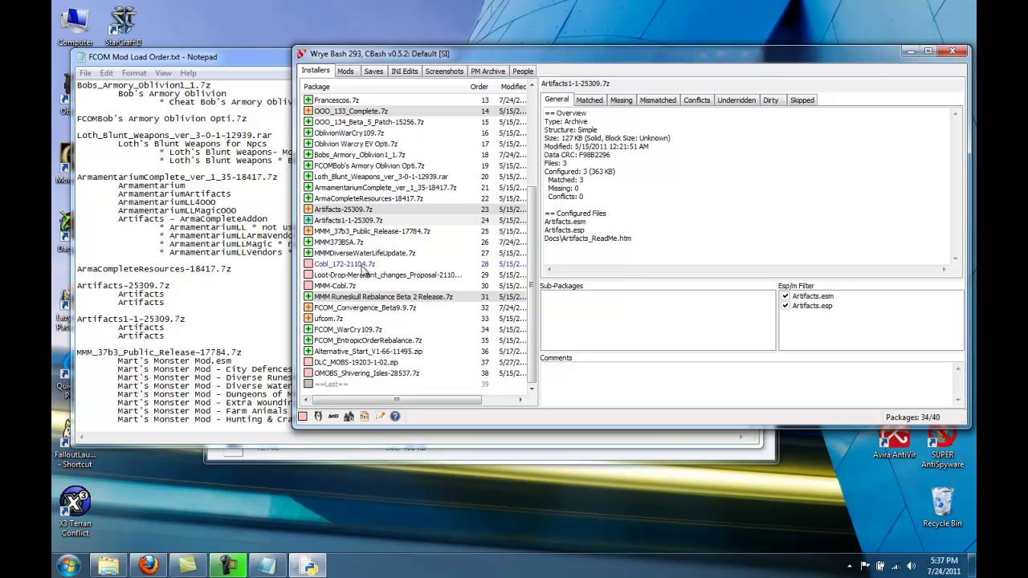
# Step: Select the Cobl_172-21104.7z package and read its sub-package and plugin notes in FCOM Mod Load Order.txt
pyautogui.click(343, 265)
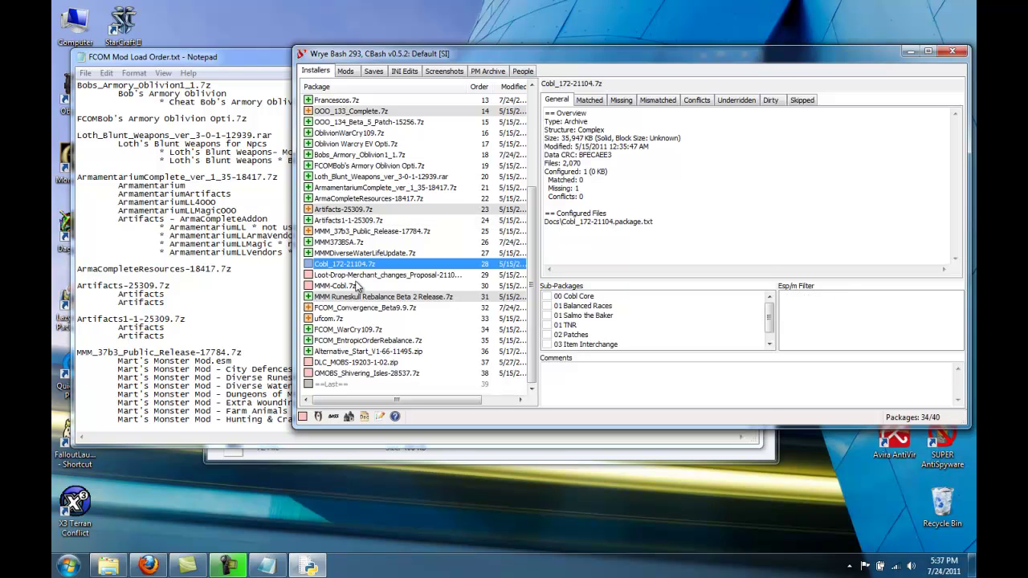
pyautogui.click(248, 303)
pyautogui.scroll(-20, 248, 302)
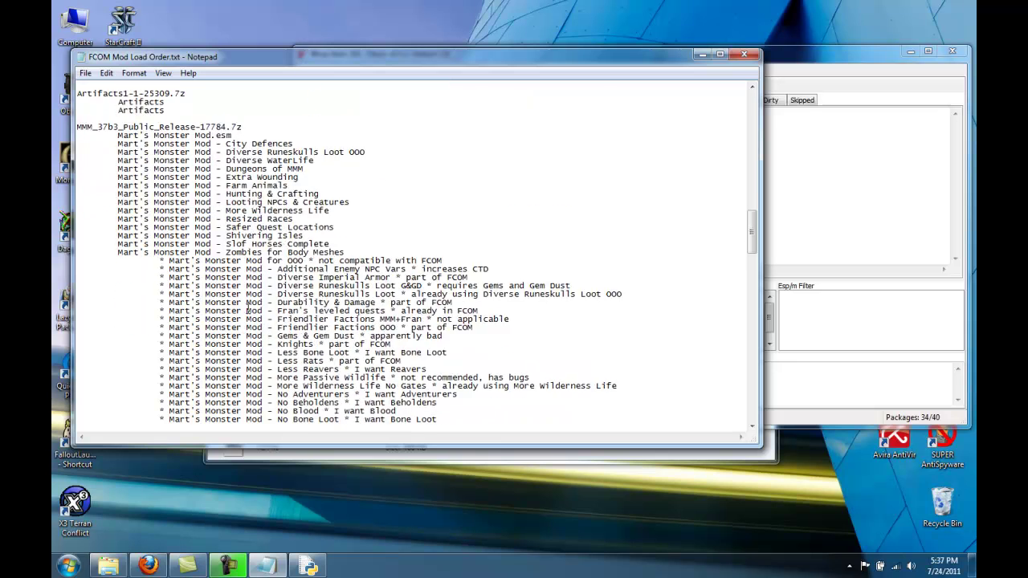
pyautogui.scroll(-8, 248, 310)
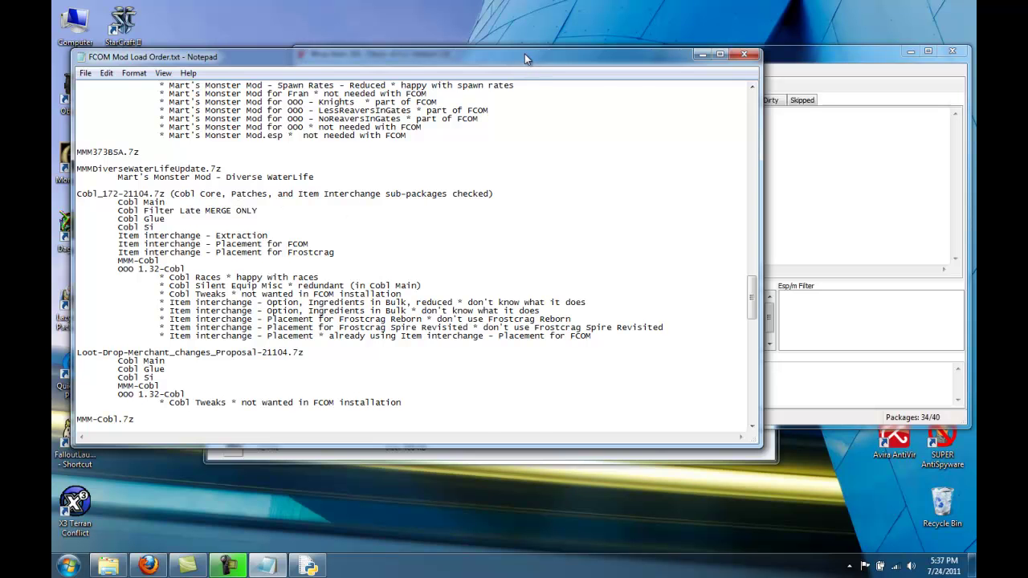
# Step: Back in Wrye Bash, include the 00 Cobl Core, 02 Patches and 03 Item Interchange sub-packages of Cobl_172-21104.7z
pyautogui.click(792, 60)
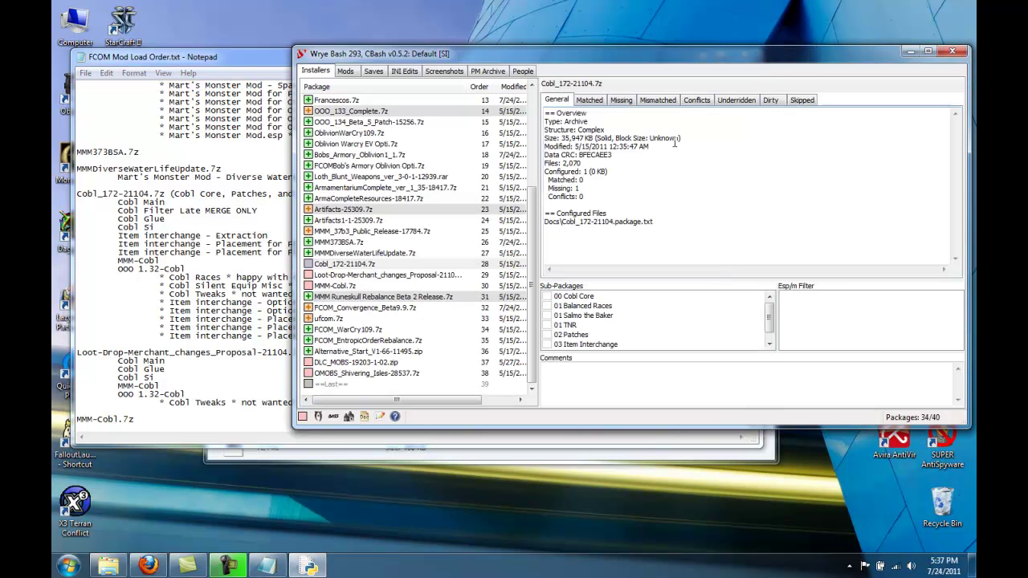
pyautogui.click(338, 266)
pyautogui.click(551, 297)
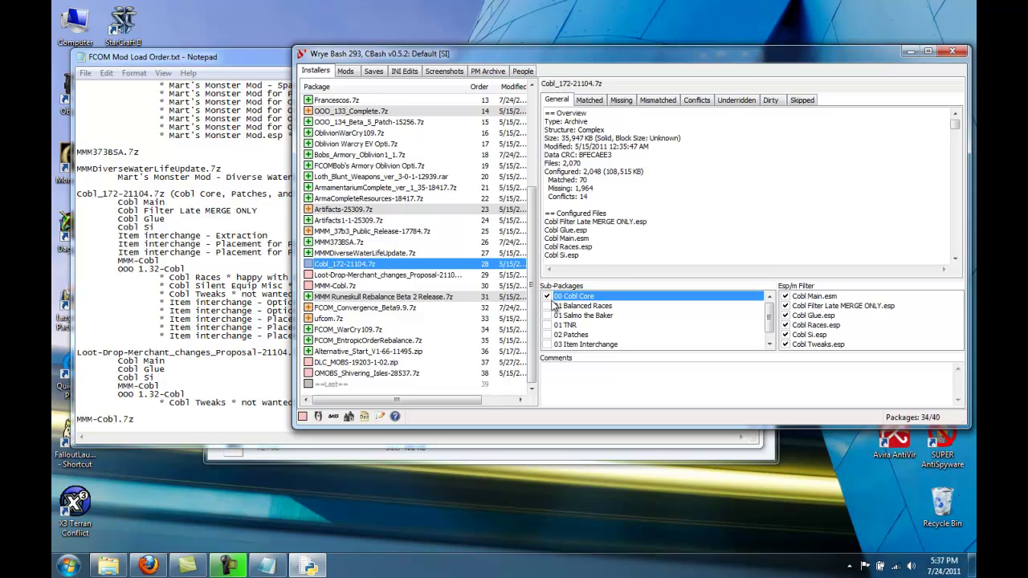
pyautogui.click(550, 335)
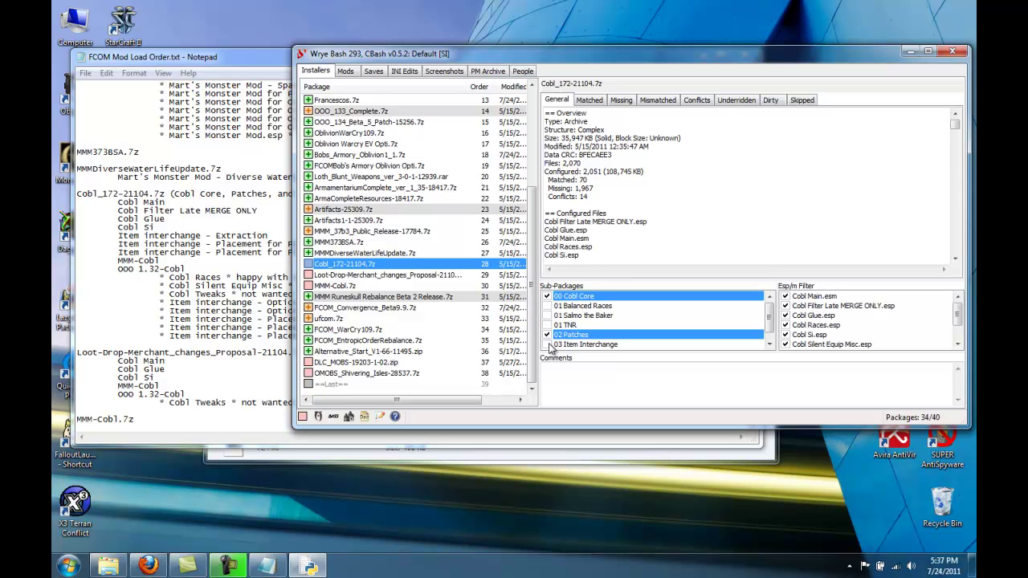
pyautogui.click(549, 345)
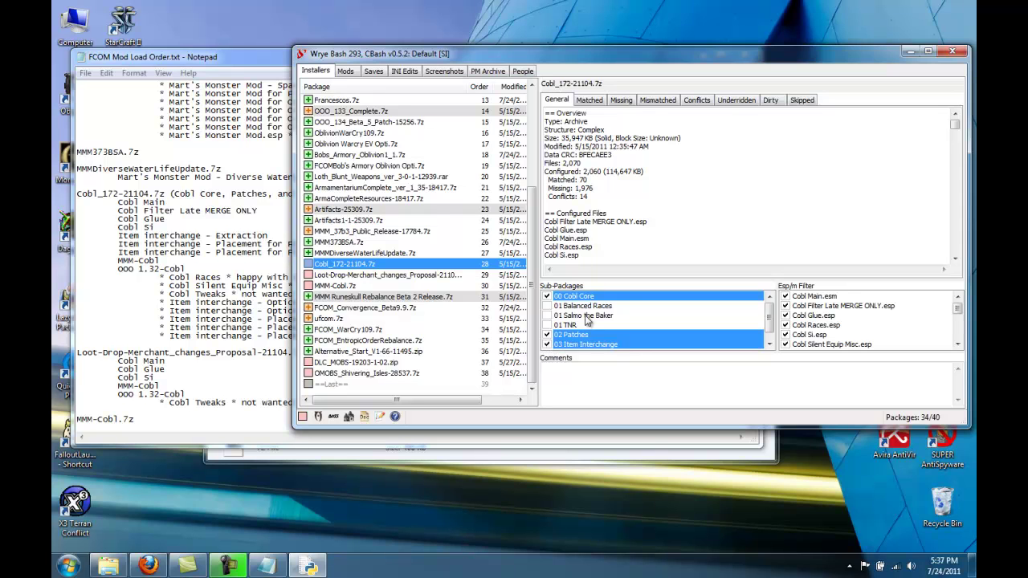
pyautogui.click(586, 308)
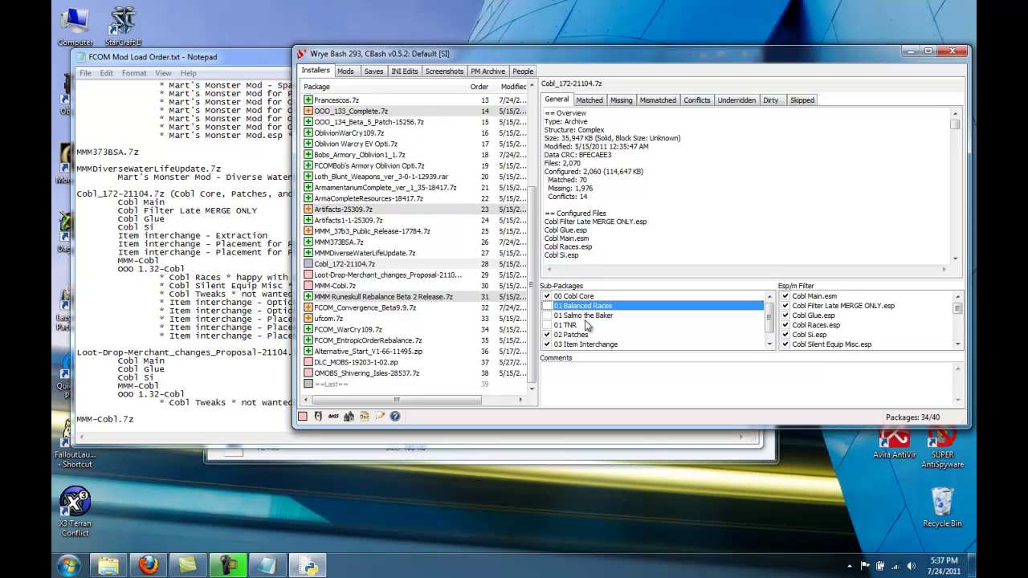
pyautogui.click(588, 316)
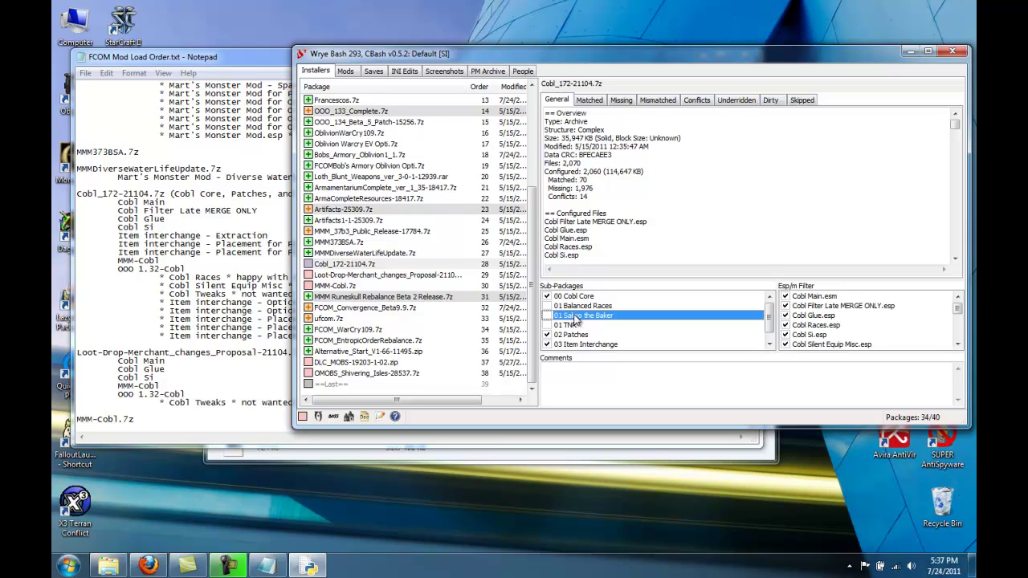
pyautogui.click(573, 325)
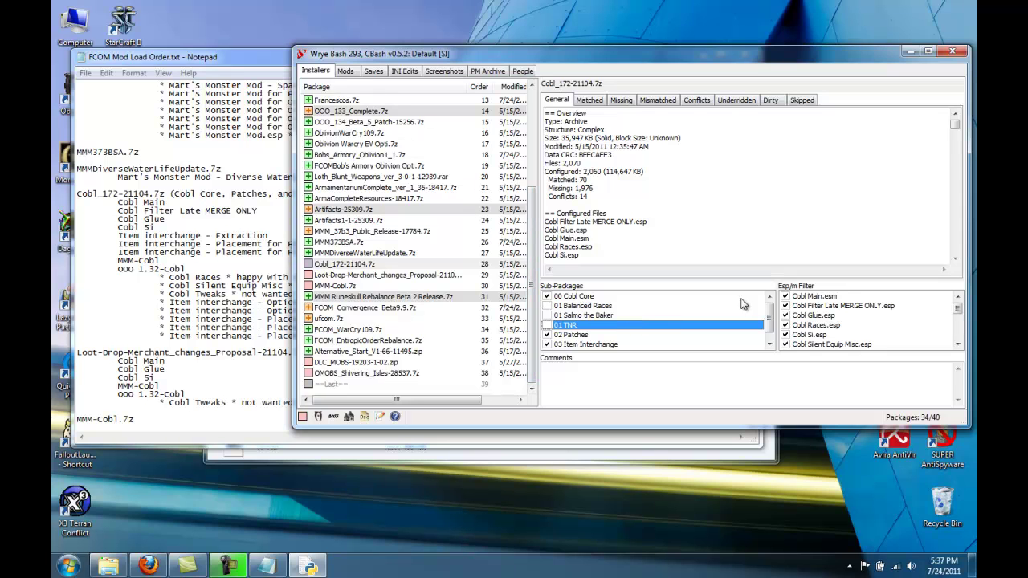
# Step: Clear all plugins of Cobl_172-21104.7z, and include Cobl Main.esm, Cobl Filter Late MERGE ONLY.esp, Cobl Glue.esp and Cobl Si.esp
pyautogui.rightClick(872, 306)
pyautogui.click(907, 324)
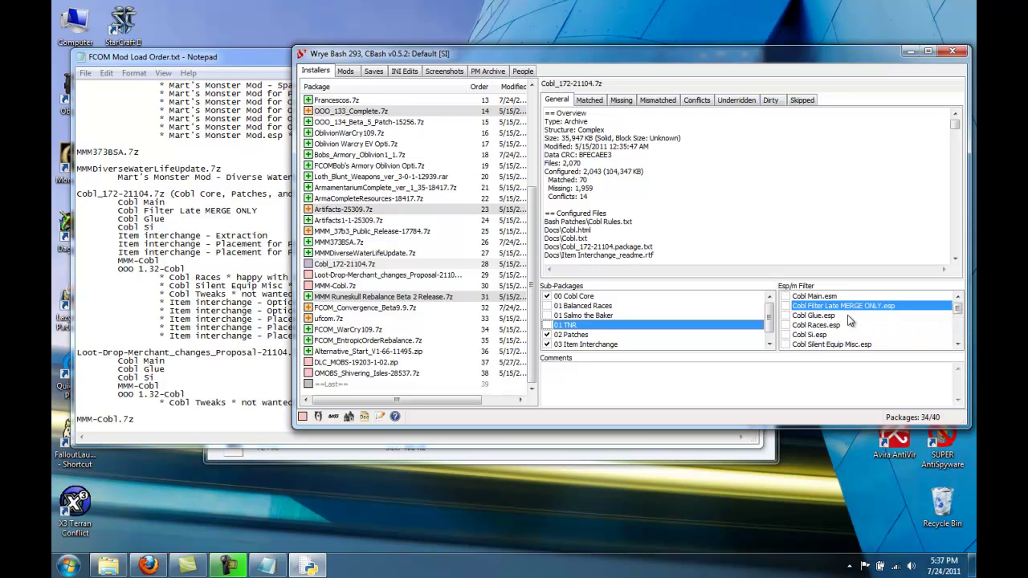
pyautogui.click(790, 297)
pyautogui.click(808, 299)
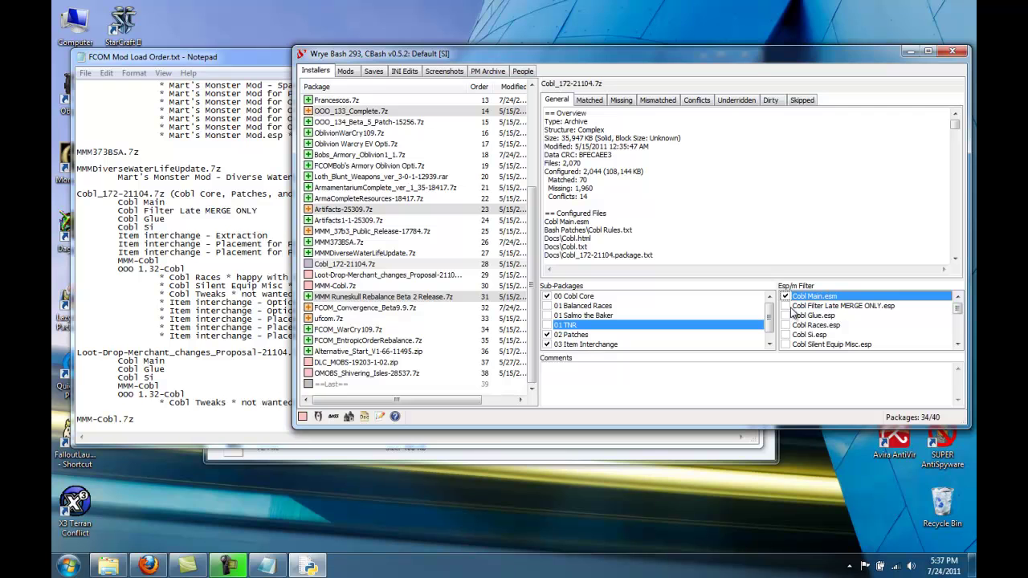
pyautogui.click(786, 306)
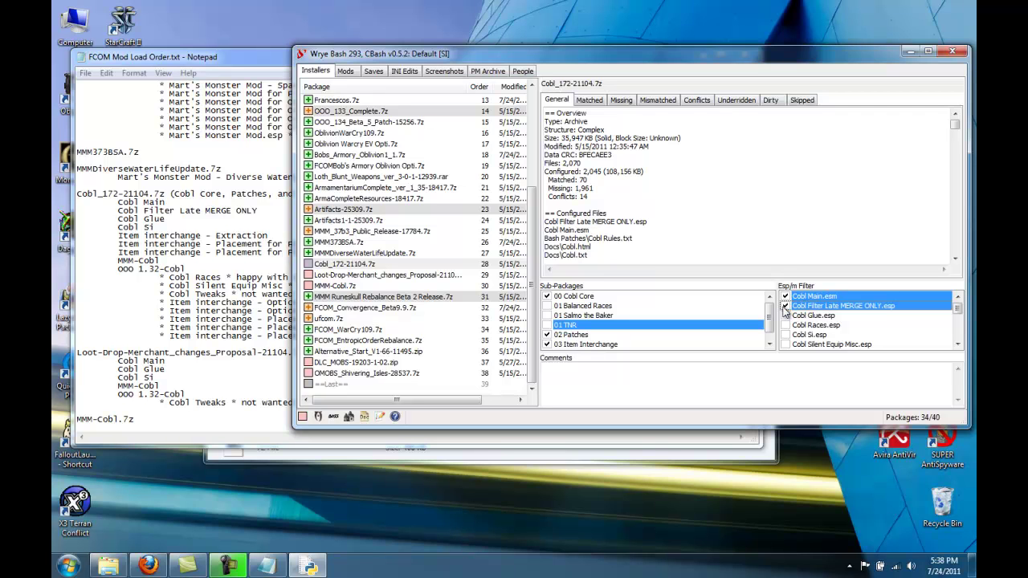
pyautogui.click(786, 317)
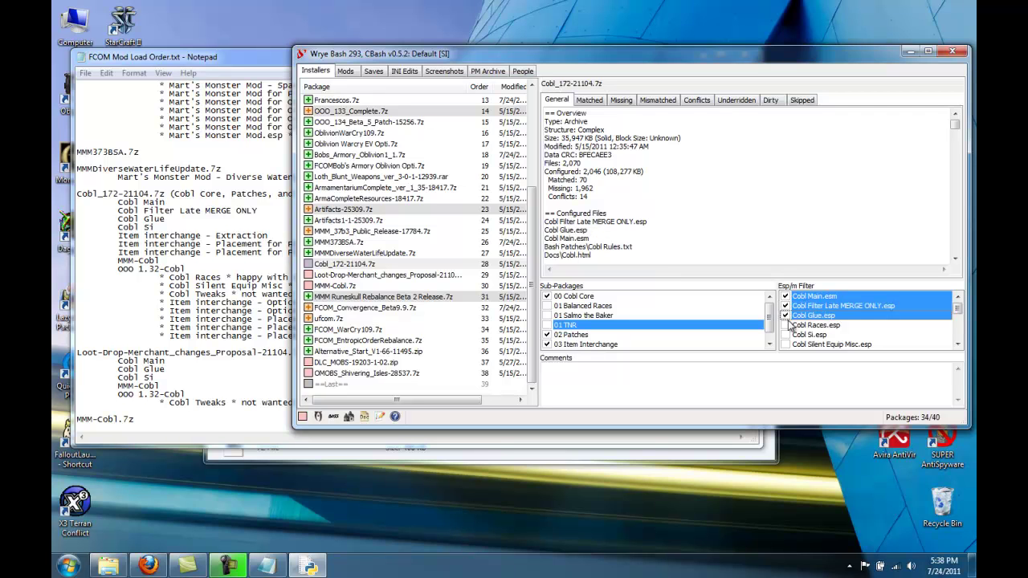
pyautogui.click(787, 335)
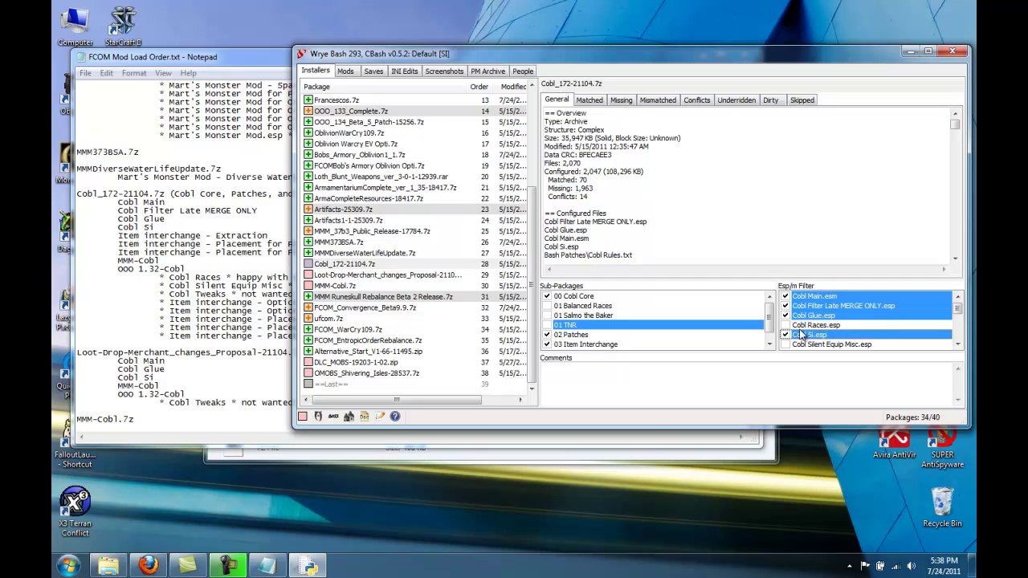
# Step: Include the Item interchange plugins Extraction.esp, Placement for FCOM.esp and Placement for Frostcrag.esp in the Cobl package
pyautogui.click(958, 322)
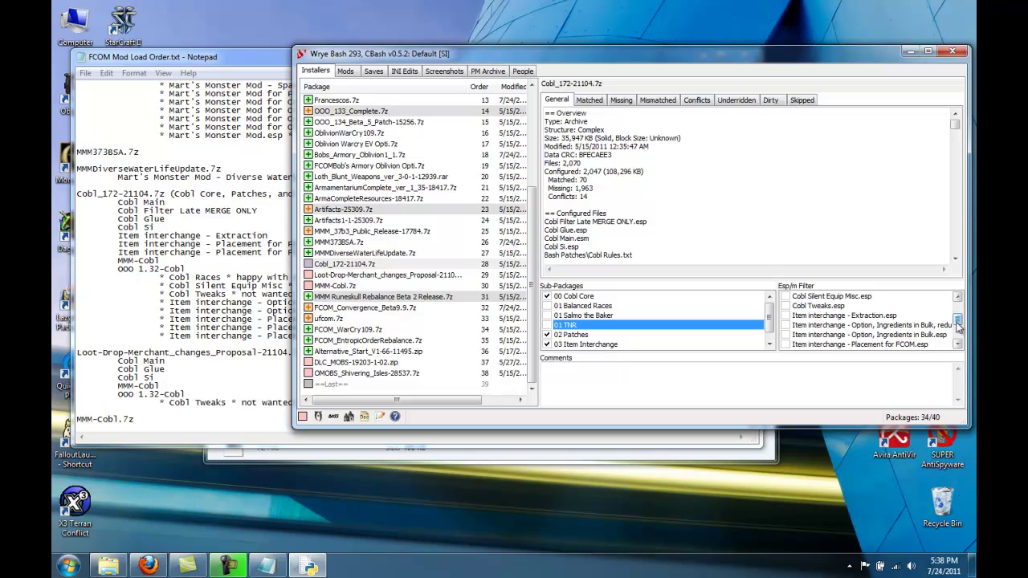
pyautogui.click(786, 316)
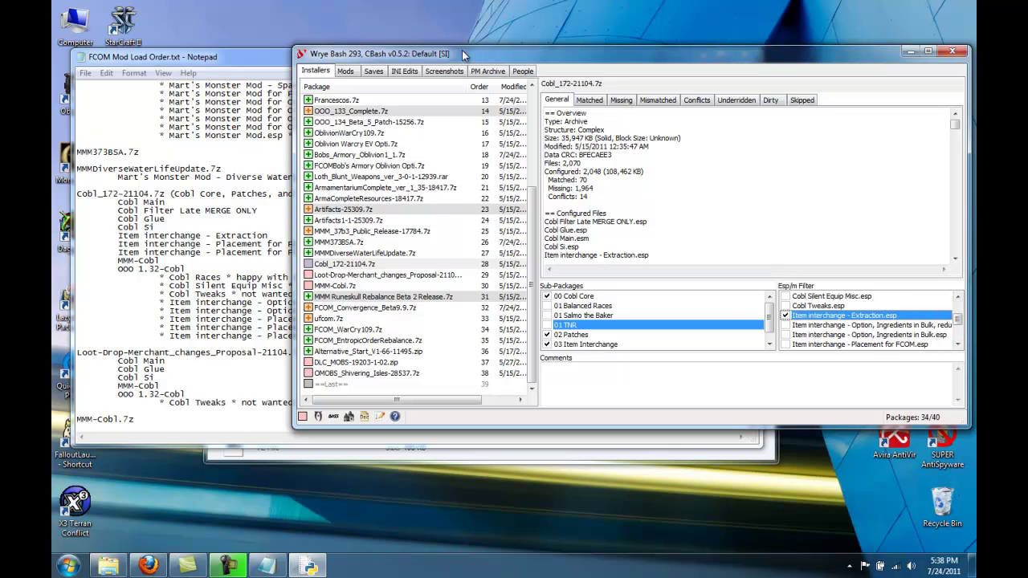
pyautogui.moveTo(463, 54); pyautogui.dragTo(401, 22)
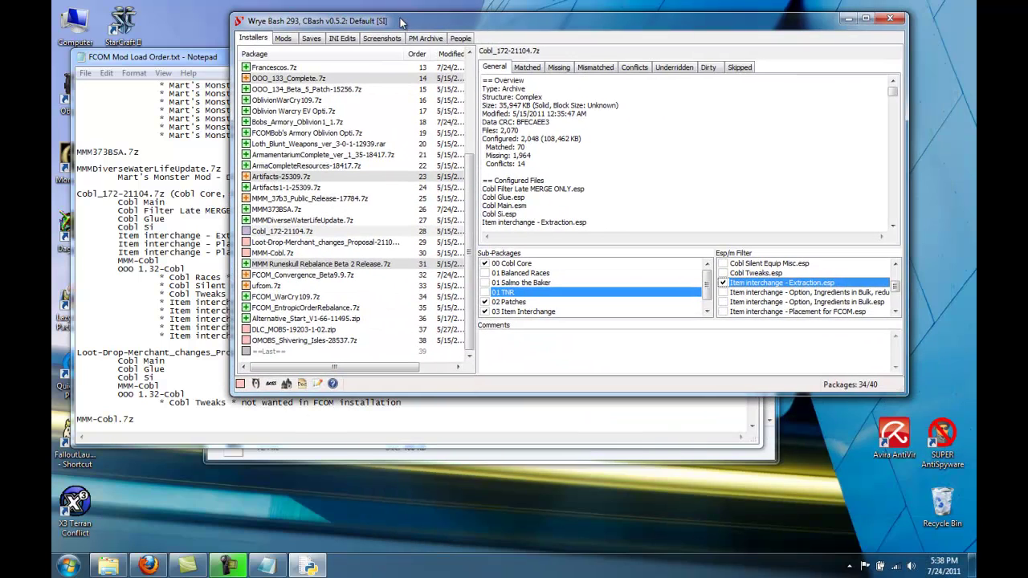
pyautogui.click(895, 312)
pyautogui.click(895, 311)
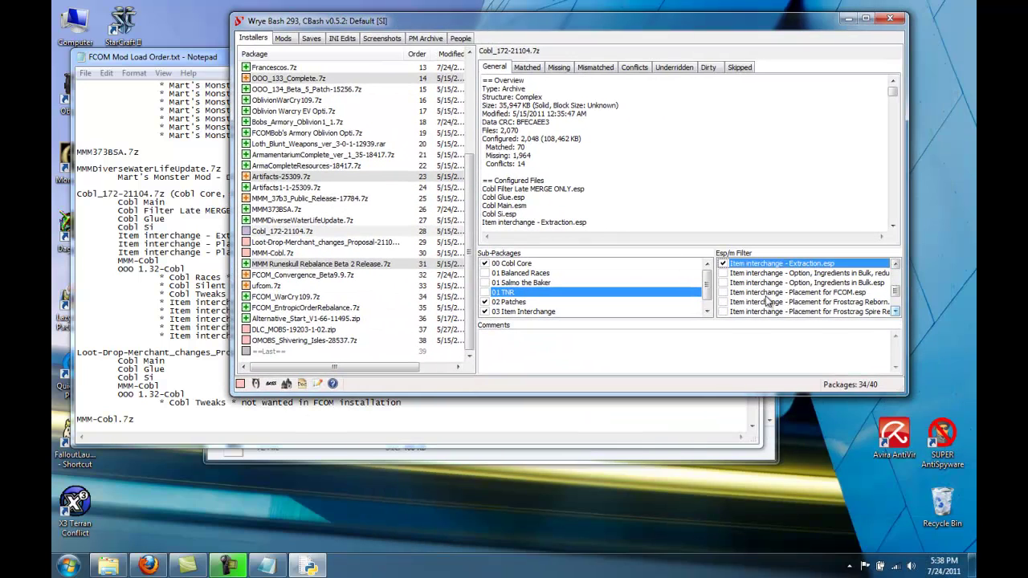
pyautogui.click(723, 292)
pyautogui.click(895, 312)
pyautogui.click(895, 311)
pyautogui.click(724, 302)
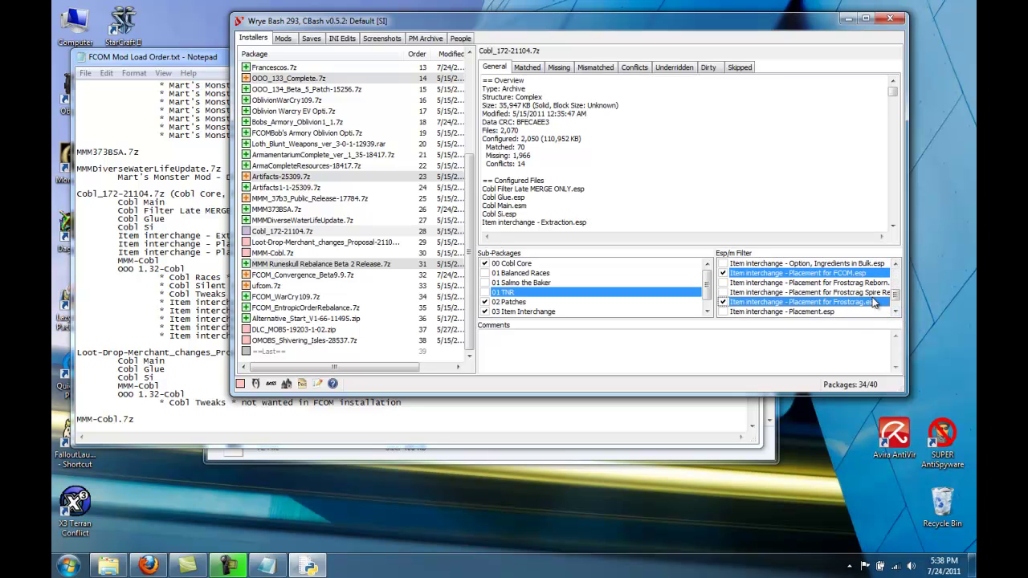
pyautogui.moveTo(896, 297); pyautogui.dragTo(897, 292)
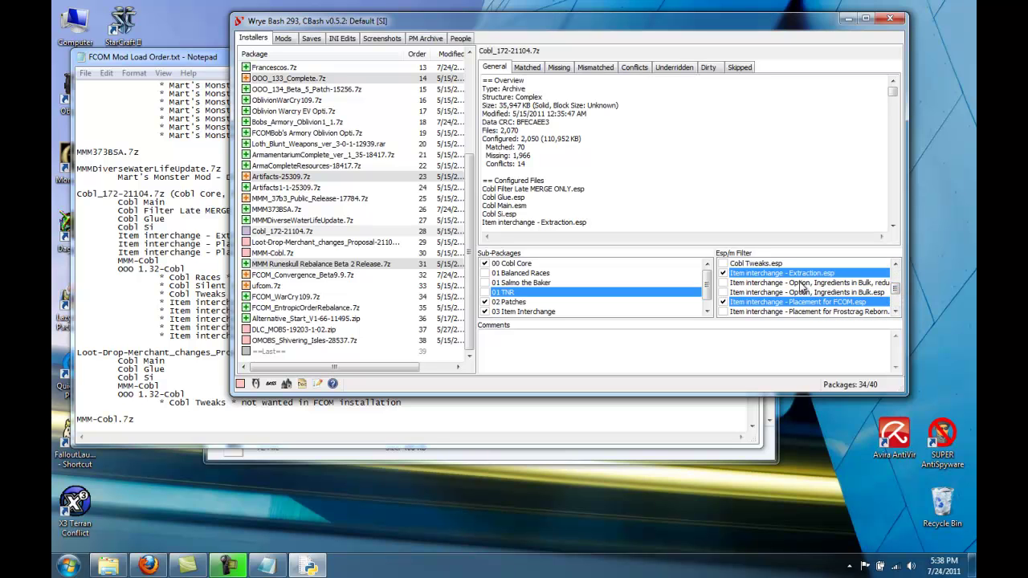
# Step: Include the MMM-Cobl.esp and OOO 1.32-Cobl.esp plugins of Cobl_172-21104.7z
pyautogui.click(897, 312)
pyautogui.click(898, 312)
pyautogui.click(897, 312)
pyautogui.click(898, 313)
pyautogui.click(897, 312)
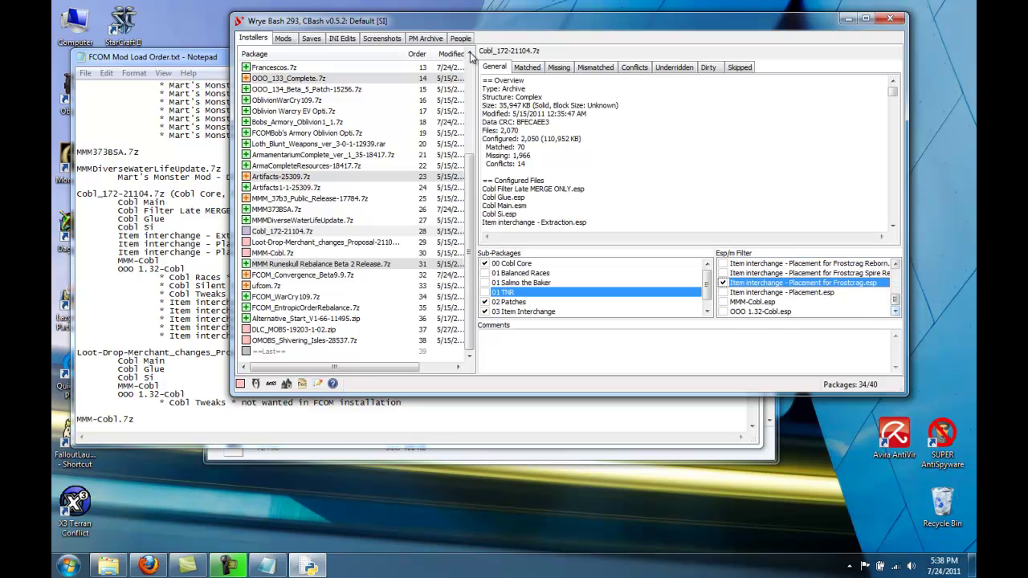
pyautogui.click(724, 302)
pyautogui.click(724, 313)
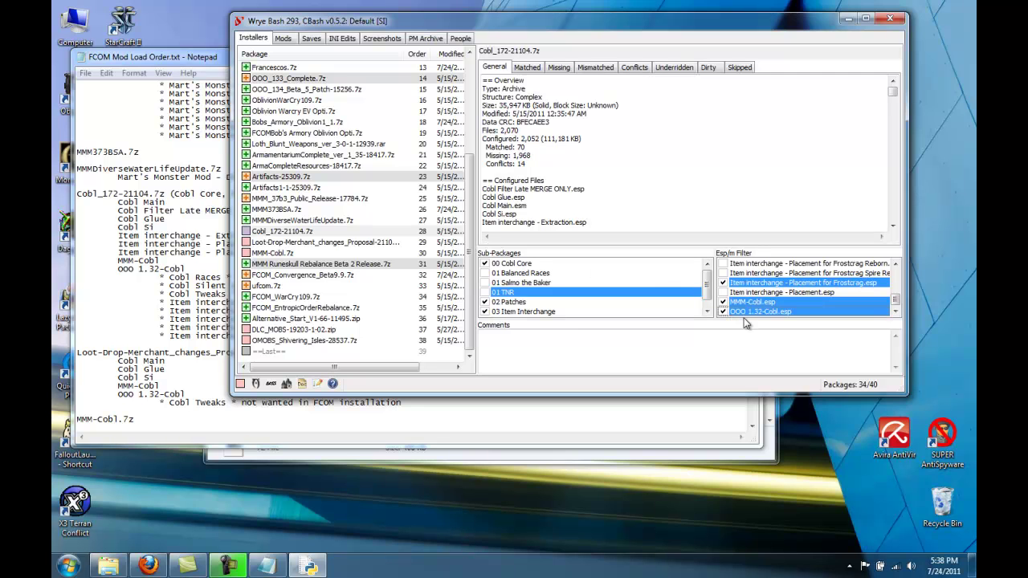
# Step: Check the configured files of Cobl_172-21104.7z against the load order notes and install the package
pyautogui.scroll(2, 895, 267)
pyautogui.scroll(2, 895, 266)
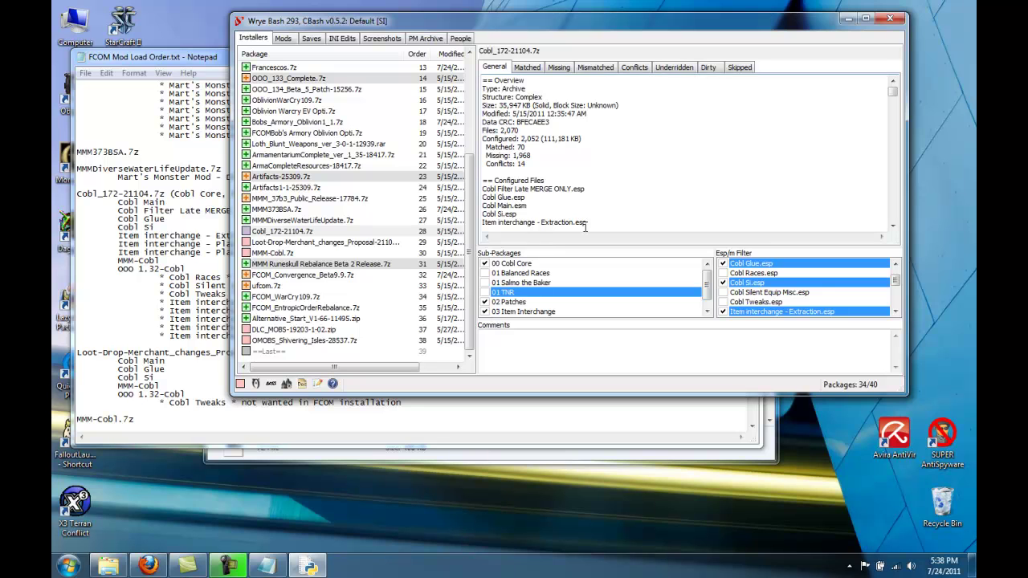
pyautogui.click(893, 226)
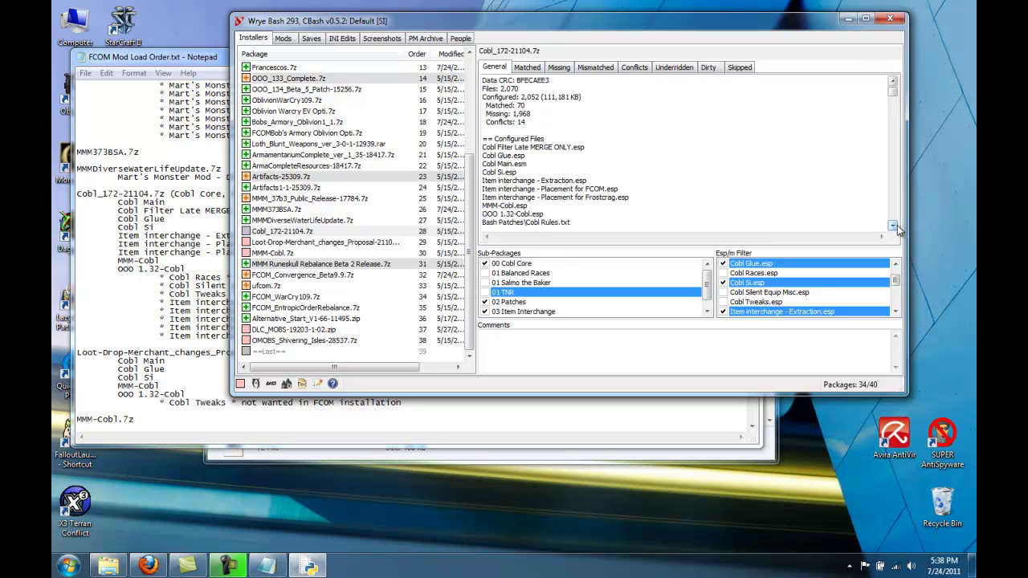
pyautogui.click(892, 225)
pyautogui.click(892, 226)
pyautogui.click(893, 225)
pyautogui.click(893, 226)
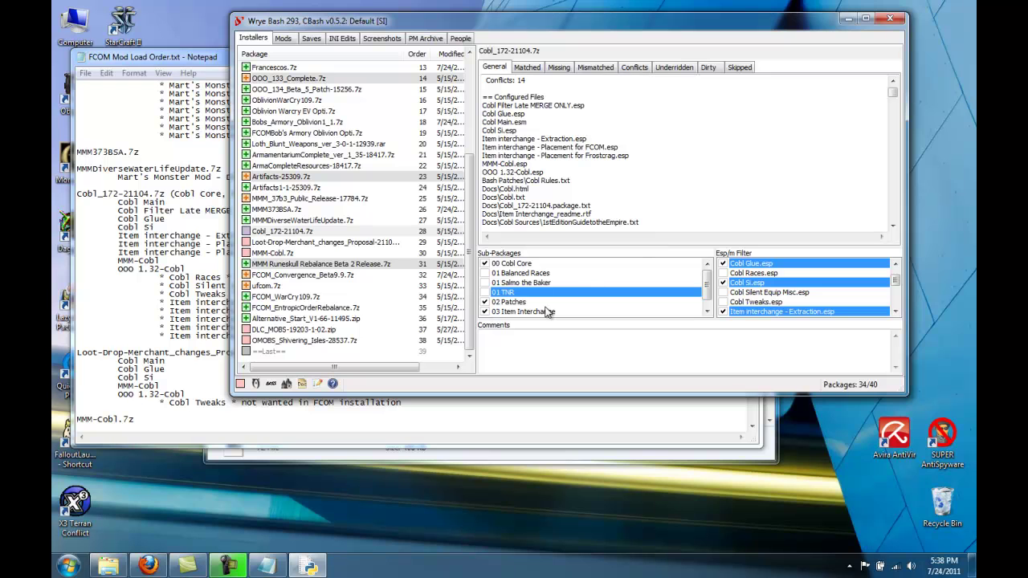
pyautogui.rightClick(278, 232)
pyautogui.click(319, 399)
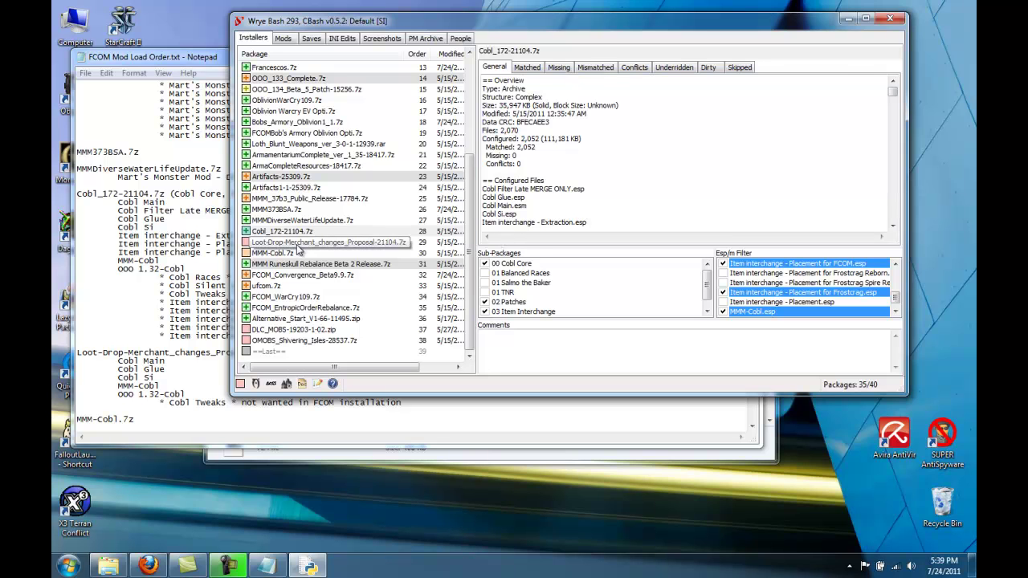
# Step: Include every plugin of the Loot-Drop-Merchant_changes_Proposal-21104.7z package except Cobl Tweaks.esp
pyautogui.click(299, 245)
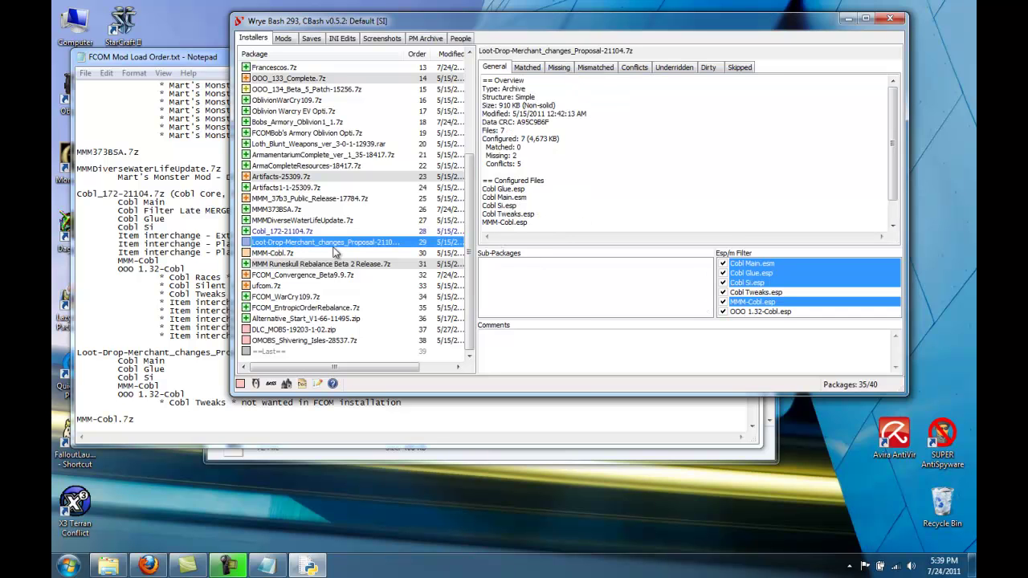
pyautogui.click(275, 245)
pyautogui.click(271, 256)
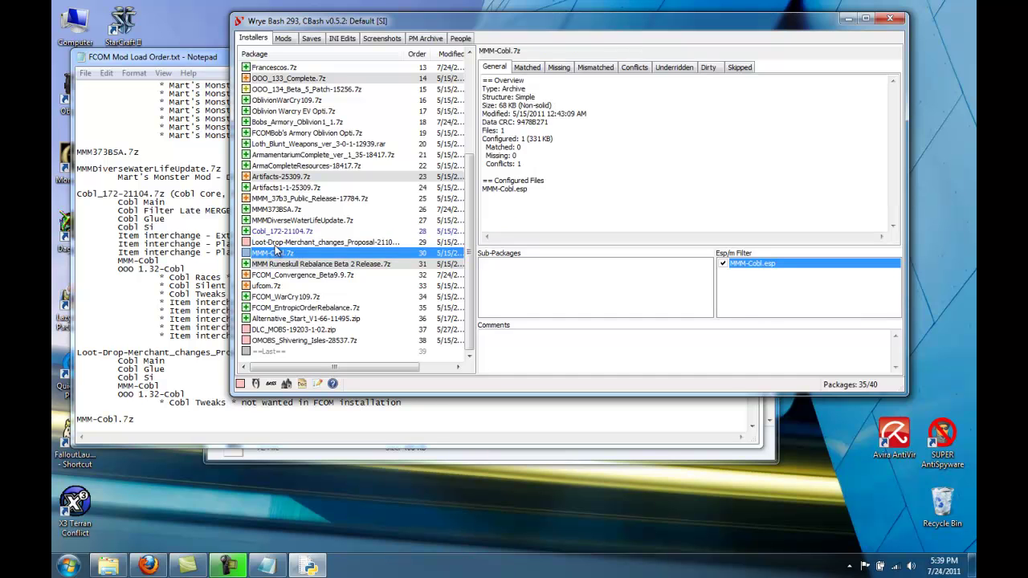
pyautogui.moveTo(338, 242); pyautogui.dragTo(444, 248)
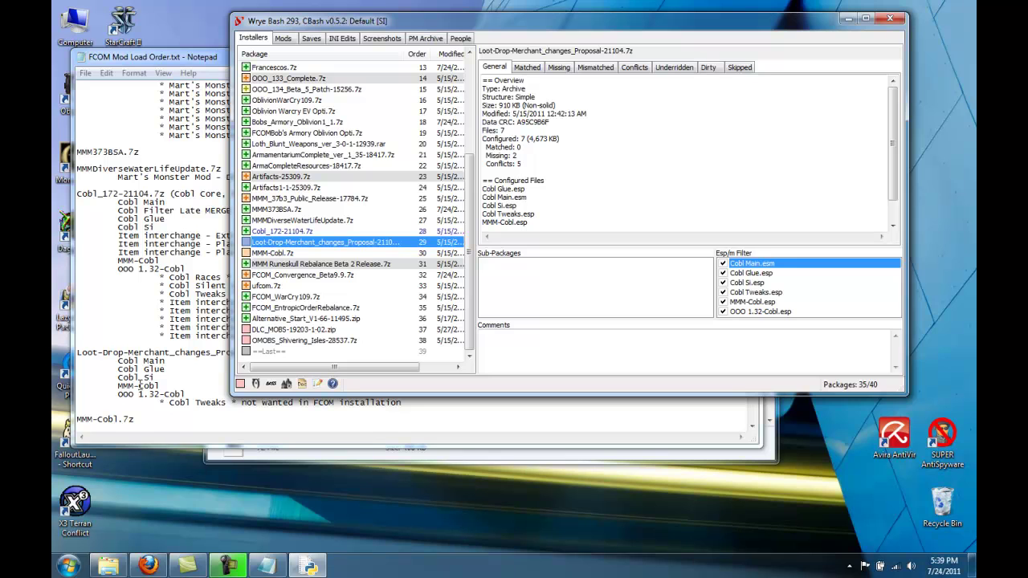
pyautogui.rightClick(806, 285)
pyautogui.click(841, 307)
pyautogui.click(723, 264)
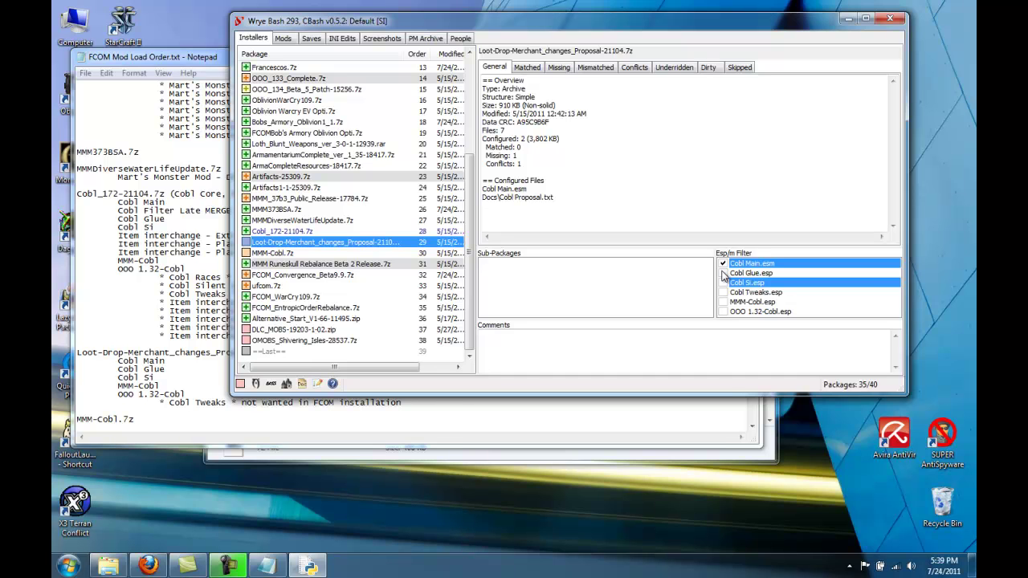
pyautogui.click(724, 274)
pyautogui.click(724, 284)
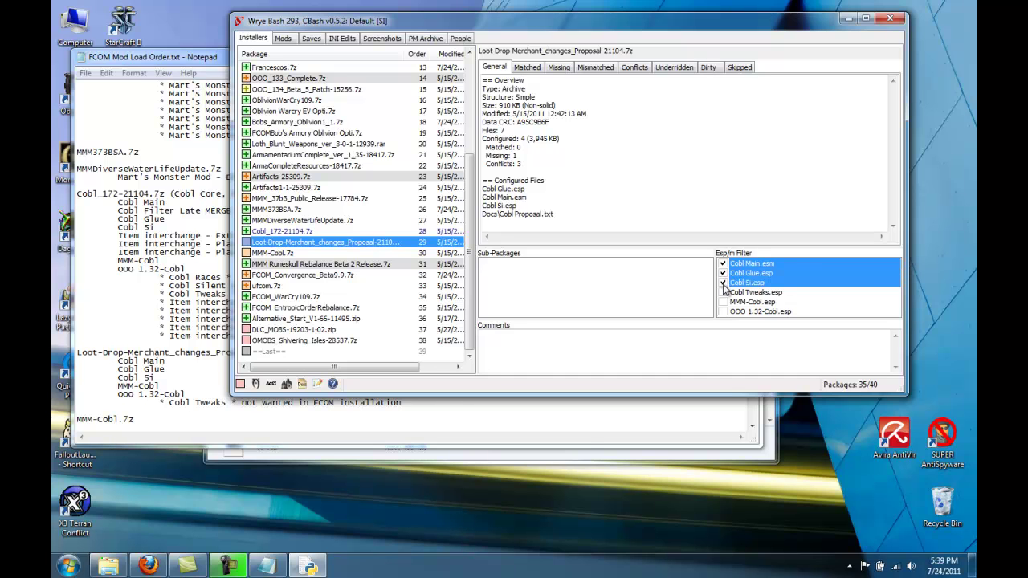
pyautogui.click(723, 303)
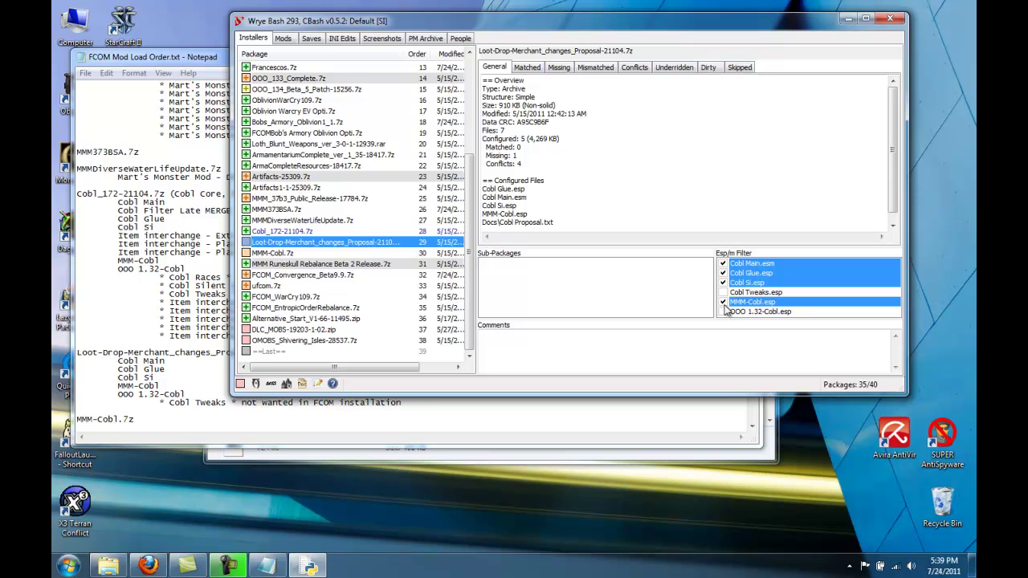
pyautogui.click(724, 312)
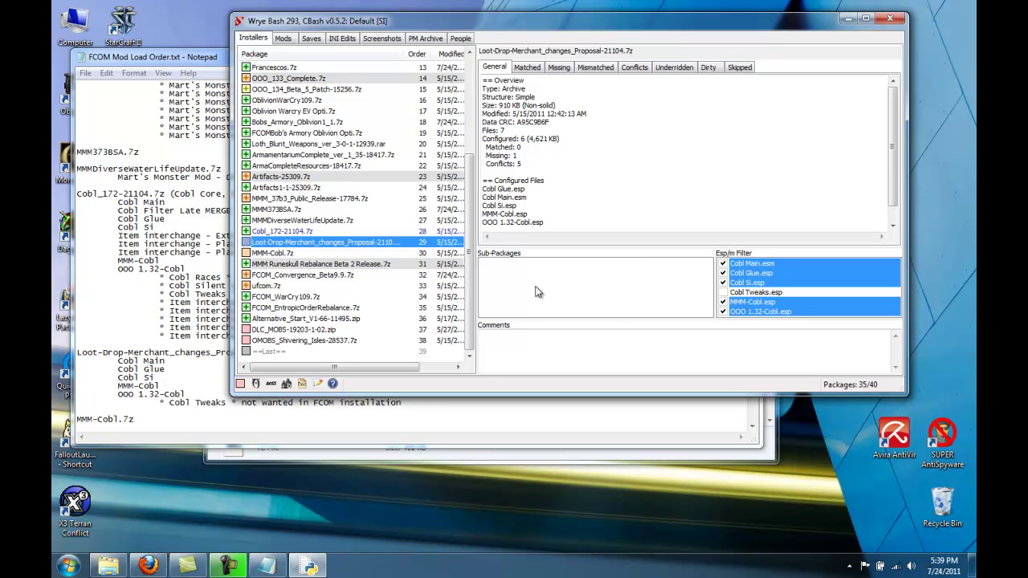
# Step: Install the Loot-Drop-Merchant_changes_Proposal-21104.7z package, followed by the MMM-Cobl.7z package
pyautogui.rightClick(322, 244)
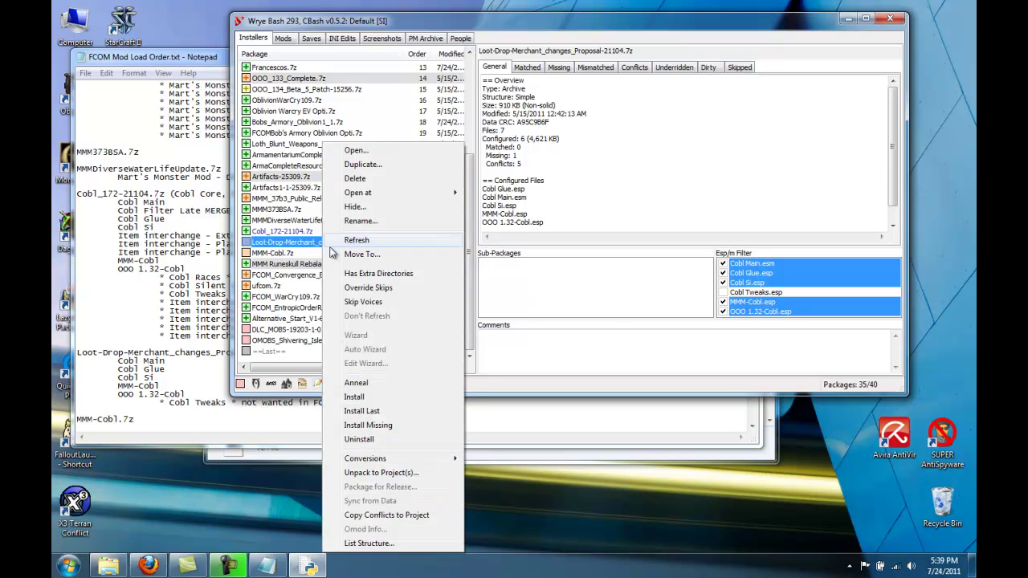
pyautogui.click(354, 396)
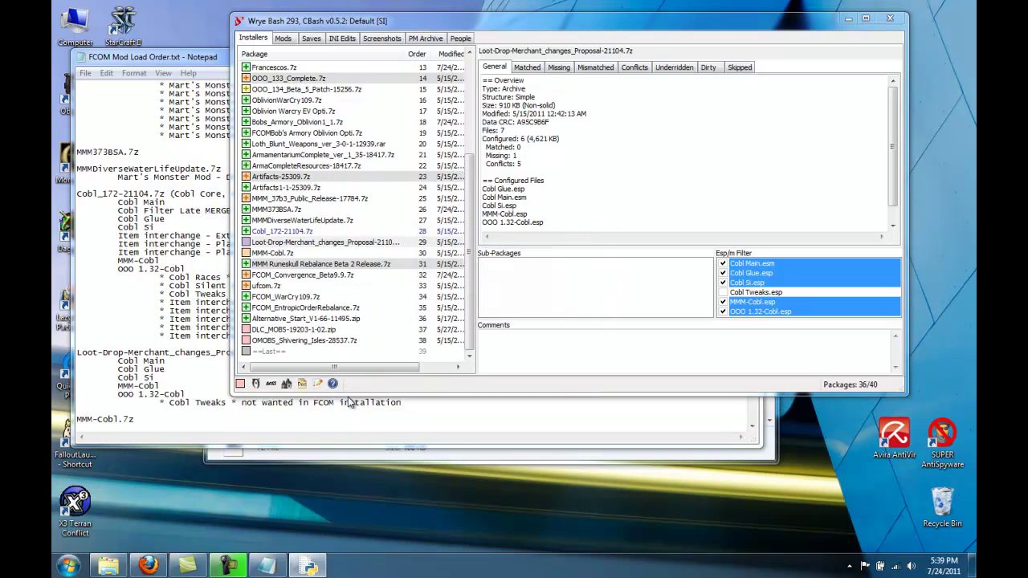
pyautogui.click(281, 254)
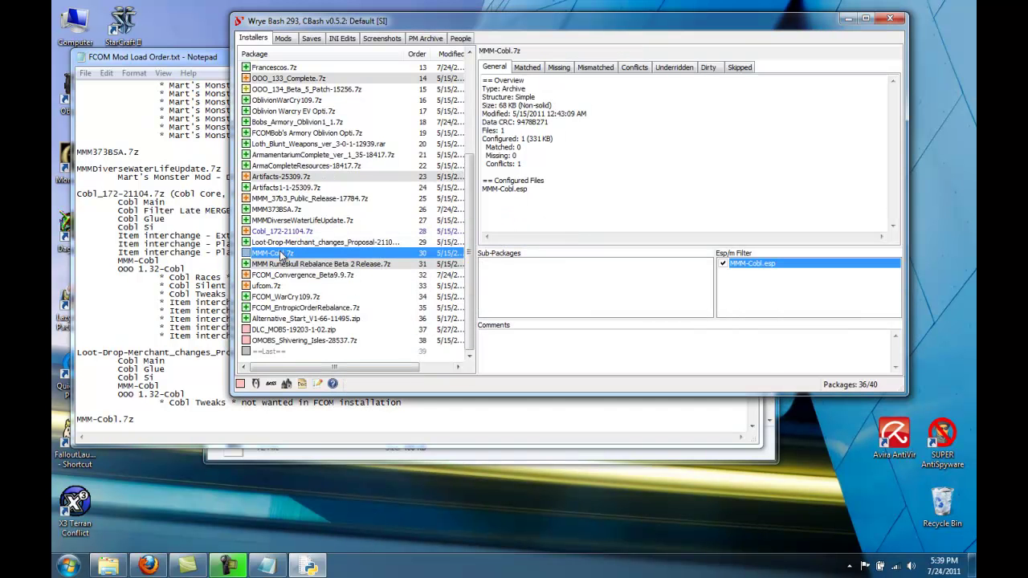
pyautogui.rightClick(281, 253)
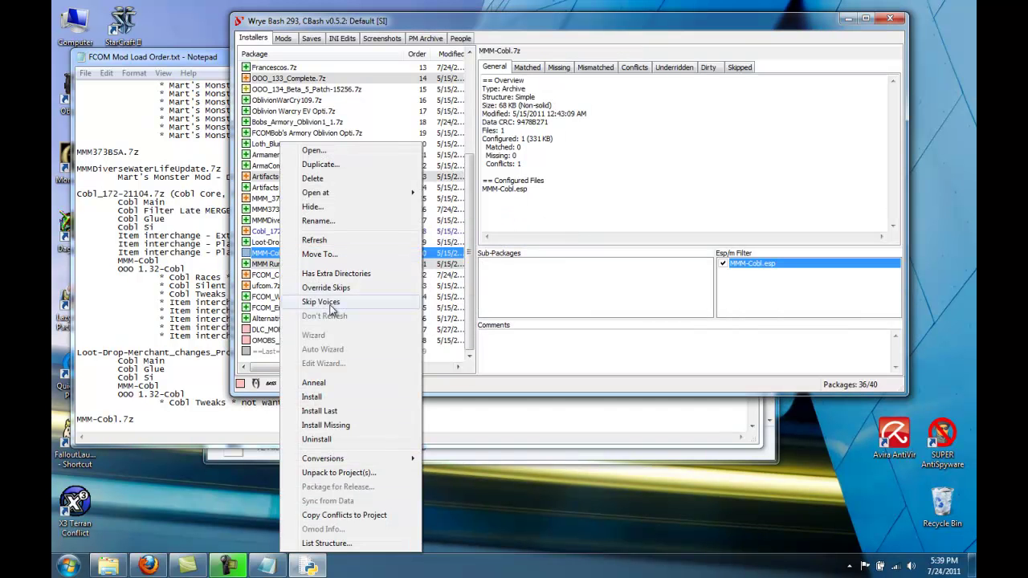
pyautogui.click(332, 391)
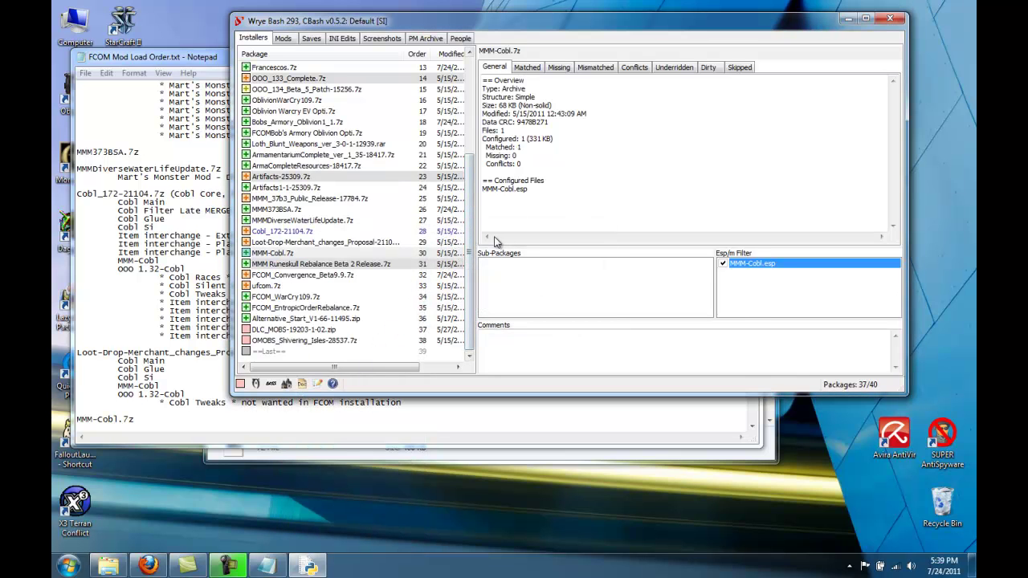
# Step: Select the DLC_MOBS-19203-1-02.zip package and exclude its Battlehorn_mobs, DLC_MOBS, Lair_mobs, Mehrunes_mobs and Thievesden_mobs plugins
pyautogui.click(280, 331)
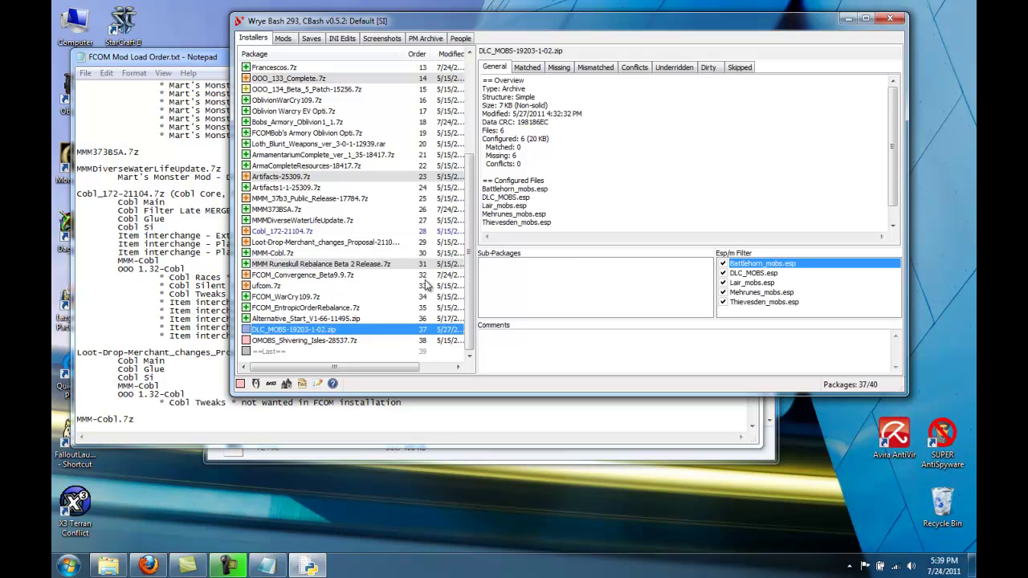
pyautogui.click(755, 283)
pyautogui.click(753, 293)
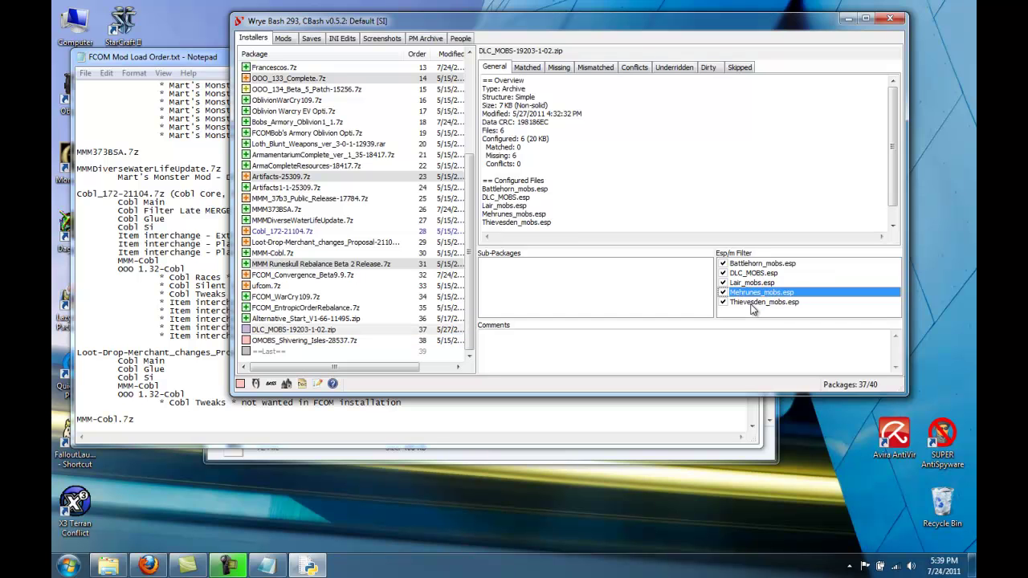
pyautogui.click(753, 302)
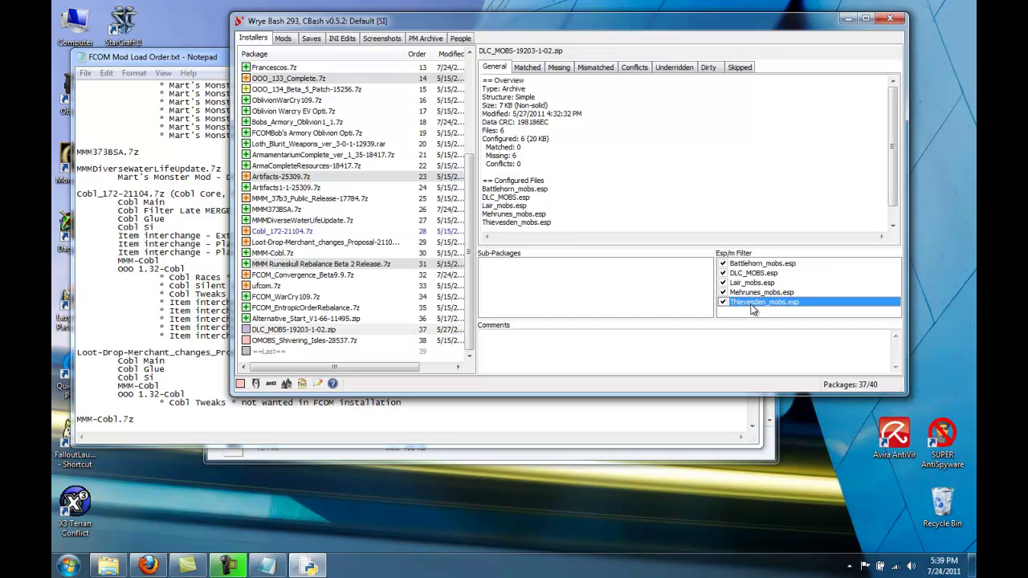
pyautogui.keyDown('shift'); pyautogui.click(724, 283); pyautogui.keyUp('shift')
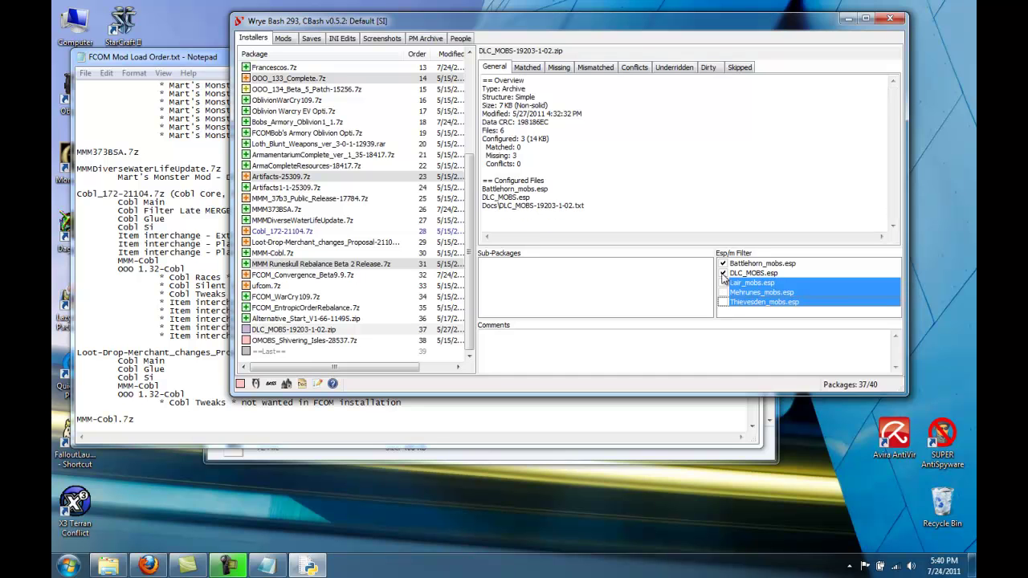
pyautogui.click(723, 264)
pyautogui.click(754, 274)
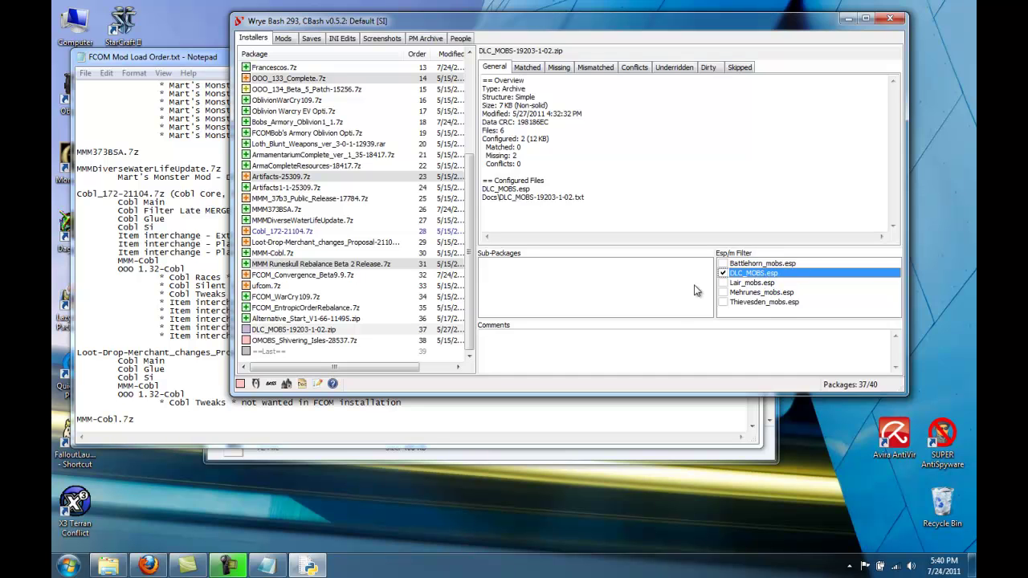
pyautogui.click(723, 274)
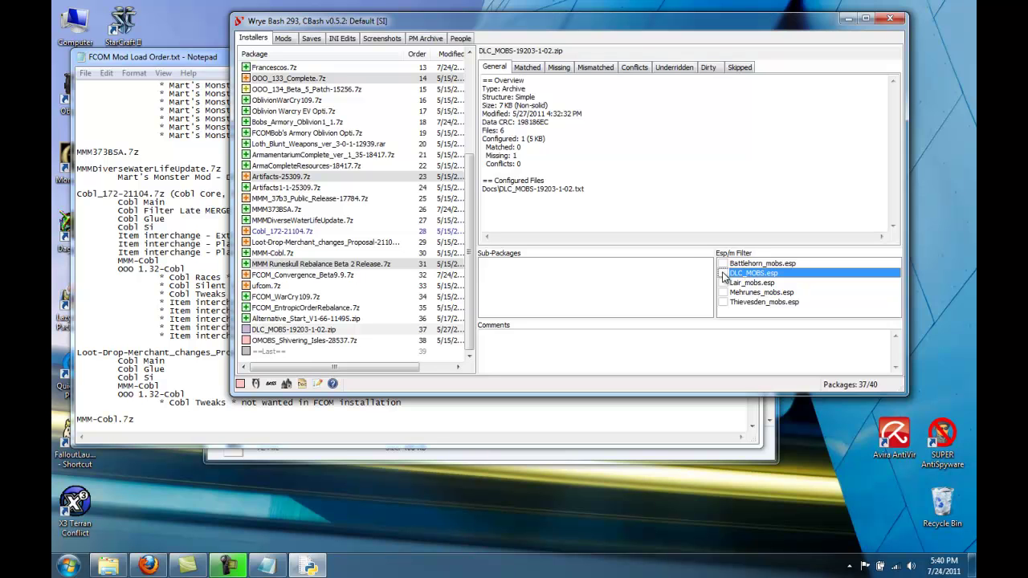
pyautogui.click(723, 263)
pyautogui.click(723, 282)
pyautogui.click(723, 292)
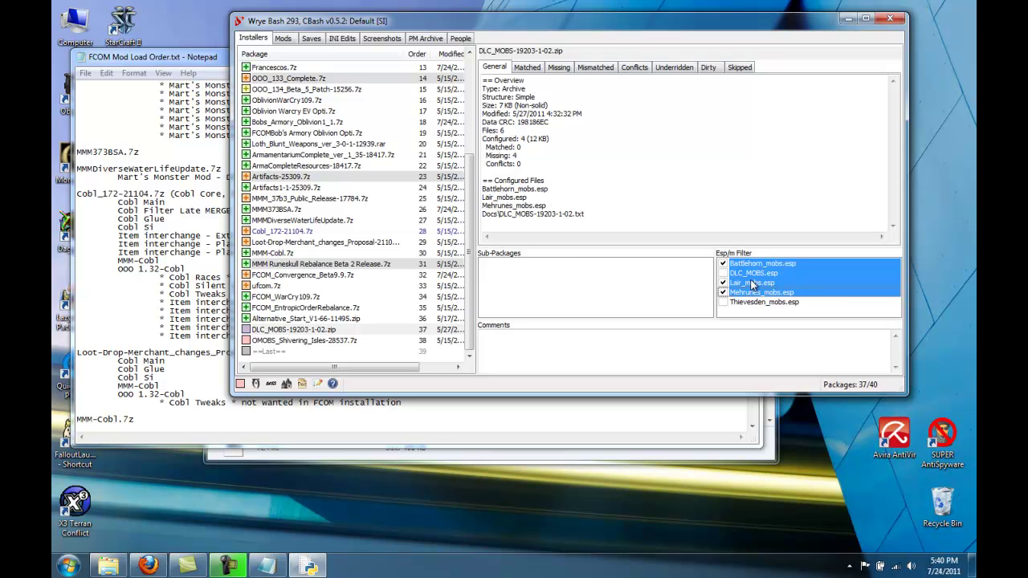
pyautogui.click(723, 292)
pyautogui.click(723, 283)
pyautogui.click(723, 264)
# Step: Include DLC_MOBS.esp as the only plugin of the DLC_MOBS-19203-1-02.zip package and install it
pyautogui.click(723, 274)
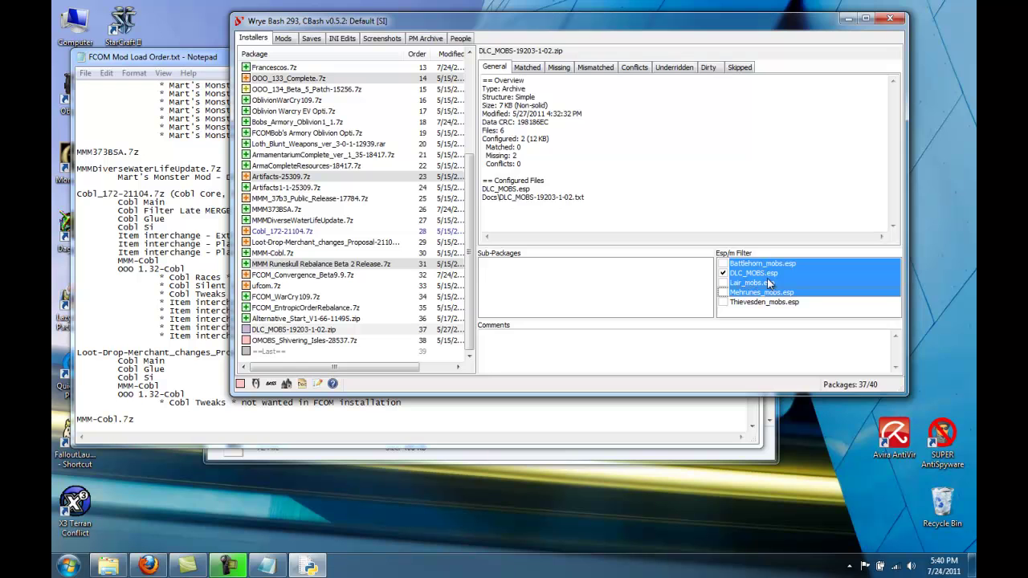
pyautogui.click(767, 274)
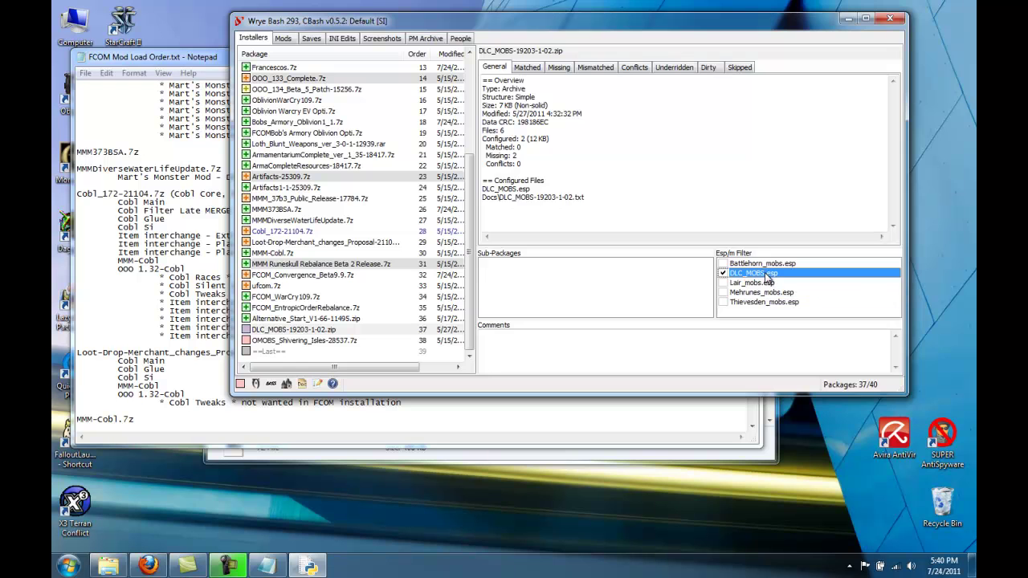
pyautogui.rightClick(269, 332)
pyautogui.click(313, 400)
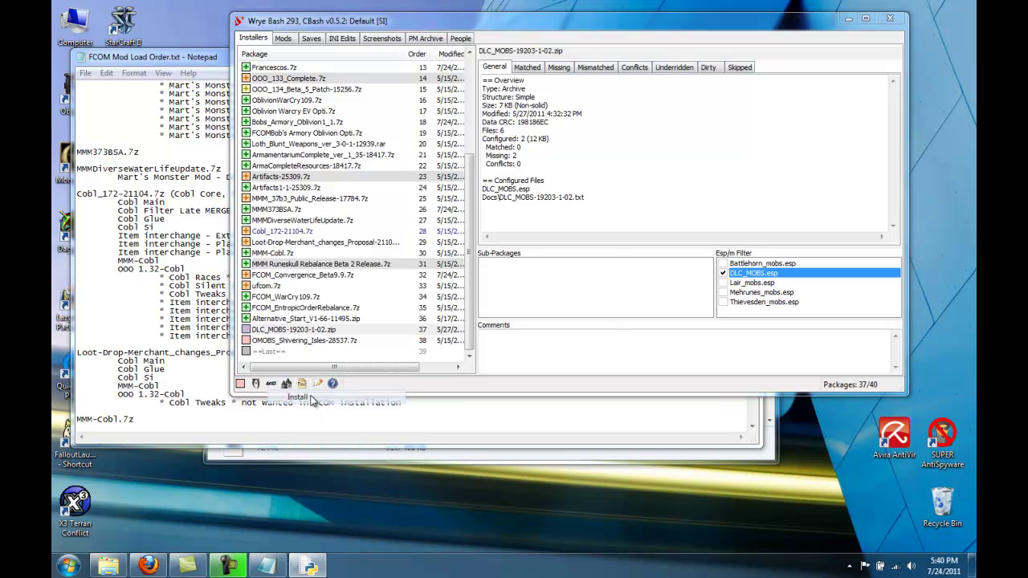
# Step: Exclude OMOBS Optional Combat Settings.esp from the OMOBS_Shivering_Isles-28537.7z package and install it with OMOBS_SI.esp
pyautogui.click(309, 342)
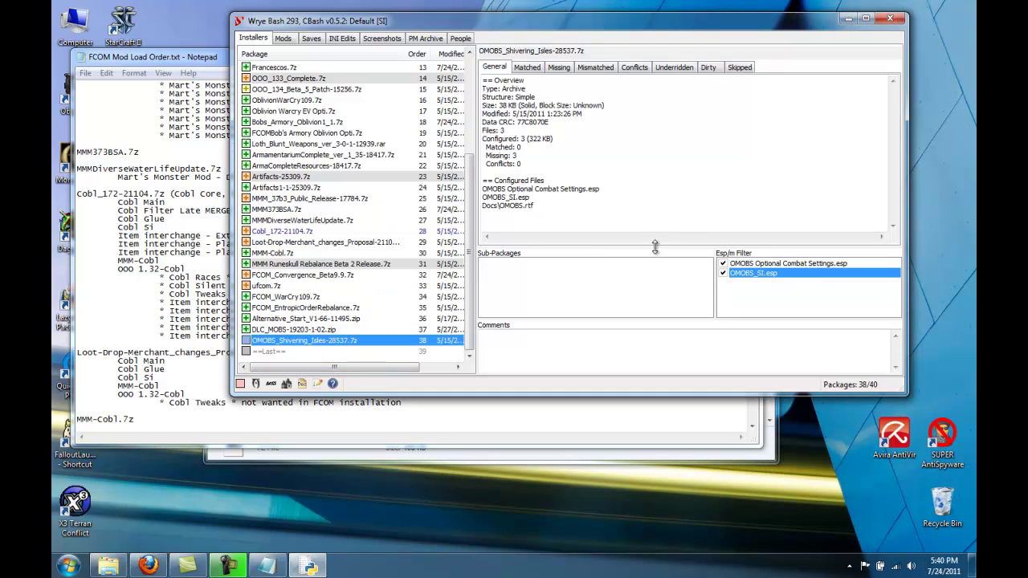
pyautogui.click(722, 265)
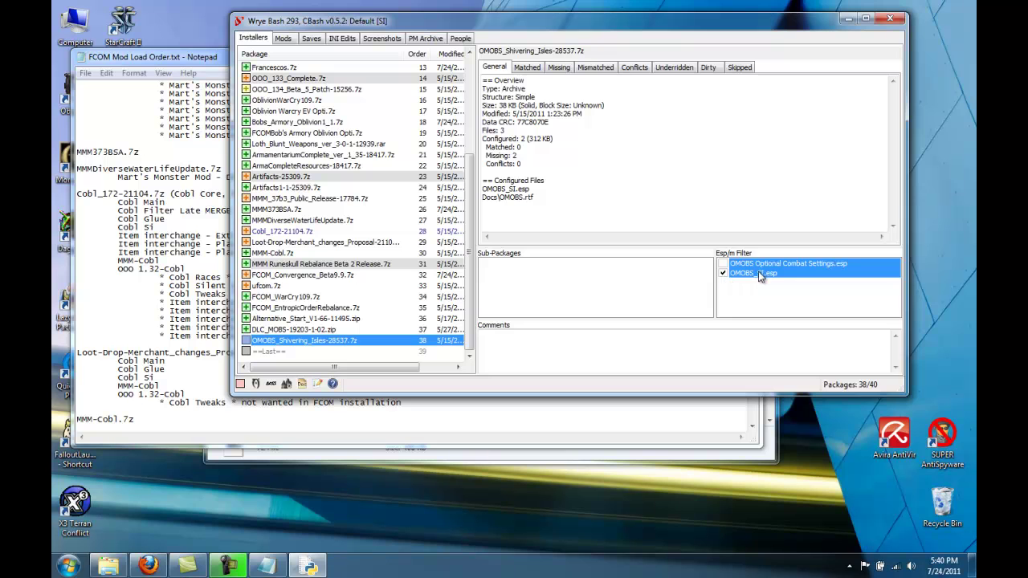
pyautogui.click(755, 274)
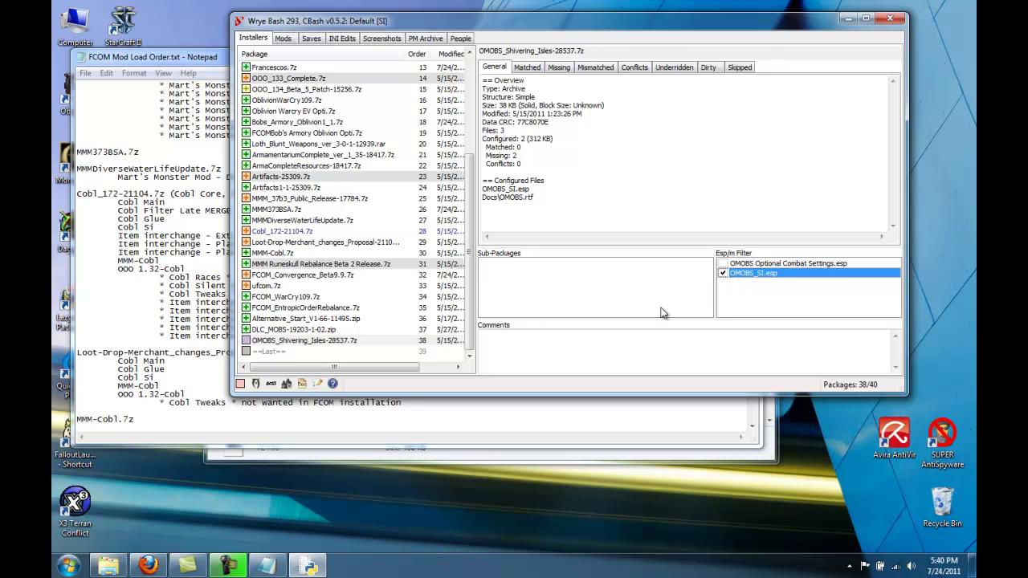
pyautogui.rightClick(267, 344)
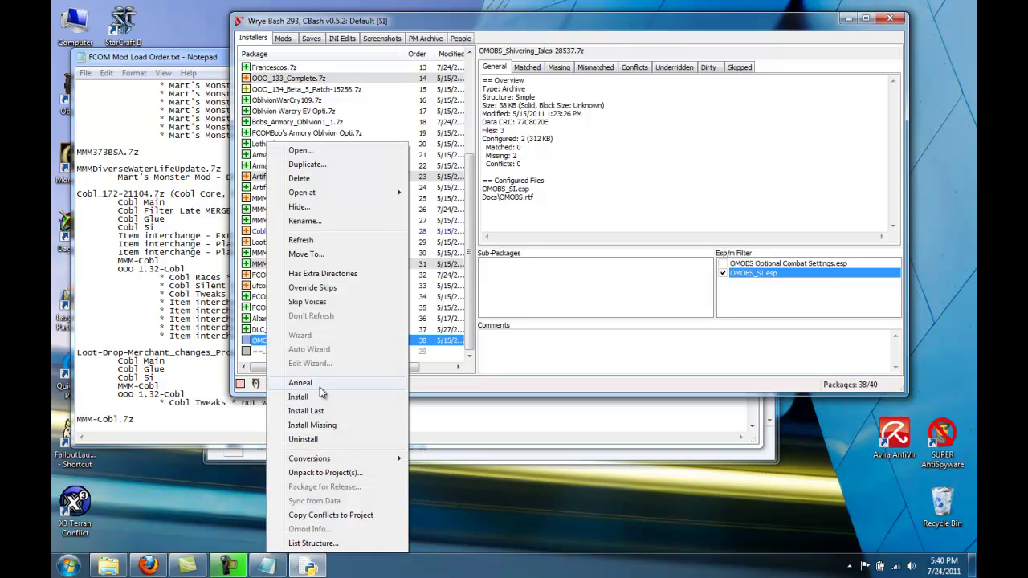
pyautogui.click(320, 397)
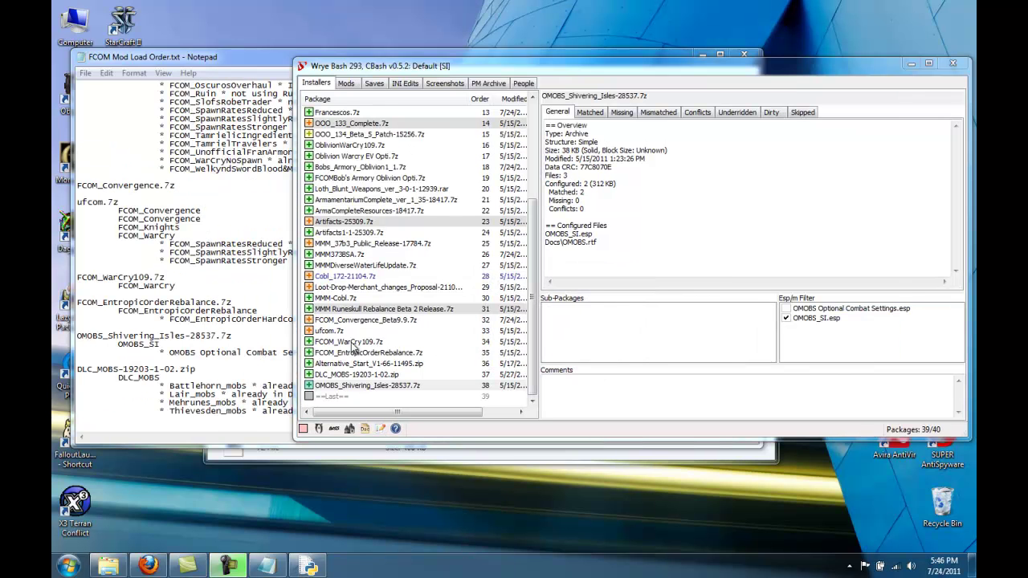
# Step: Include FCOM_BobsArmory.esp and FCOM_BobsGuardUnity.esp in the FCOM_Convergence_Beta9.9.7z package
pyautogui.click(348, 321)
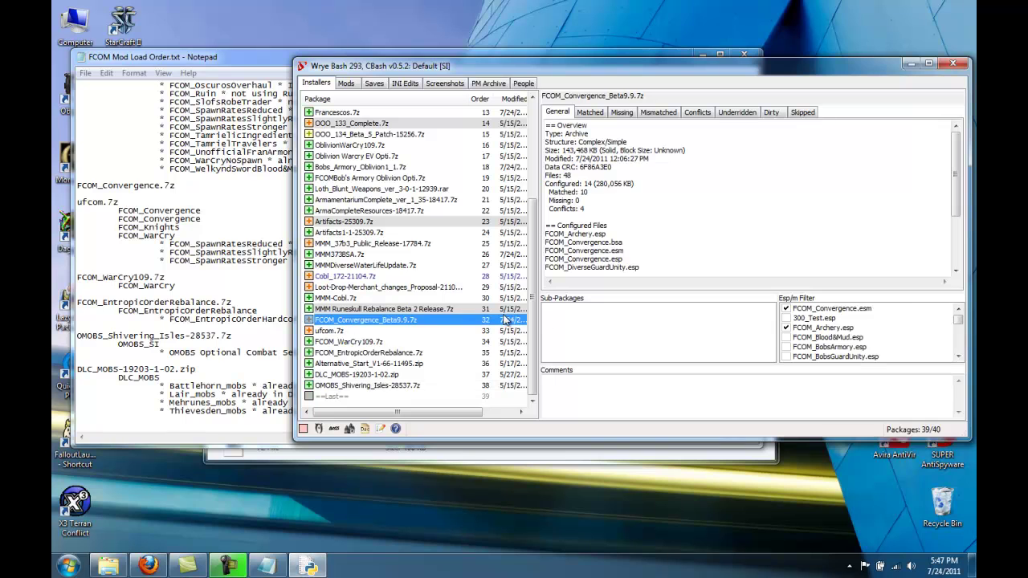
pyautogui.click(959, 356)
pyautogui.click(958, 356)
pyautogui.click(958, 356)
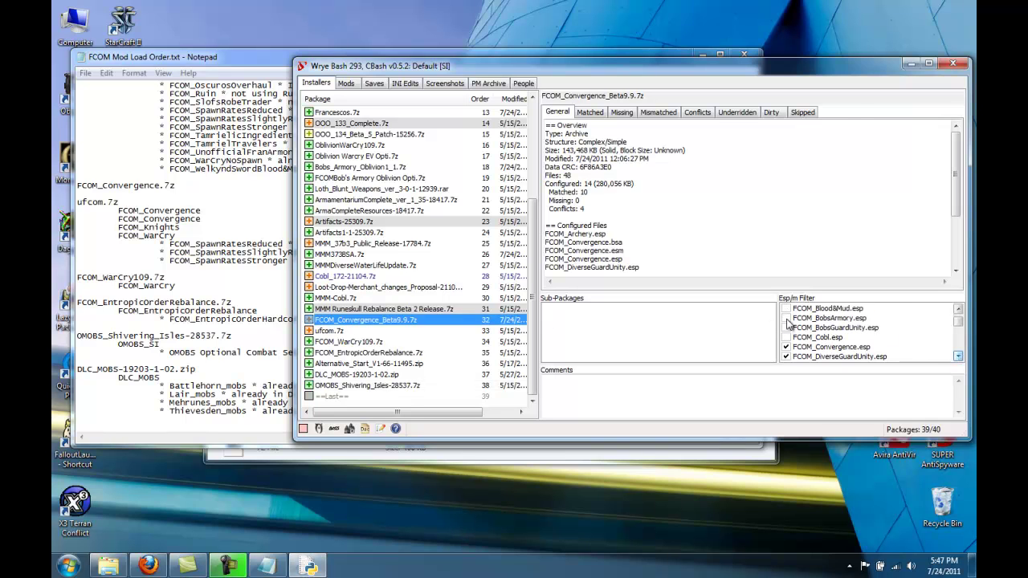
pyautogui.click(787, 319)
pyautogui.click(788, 327)
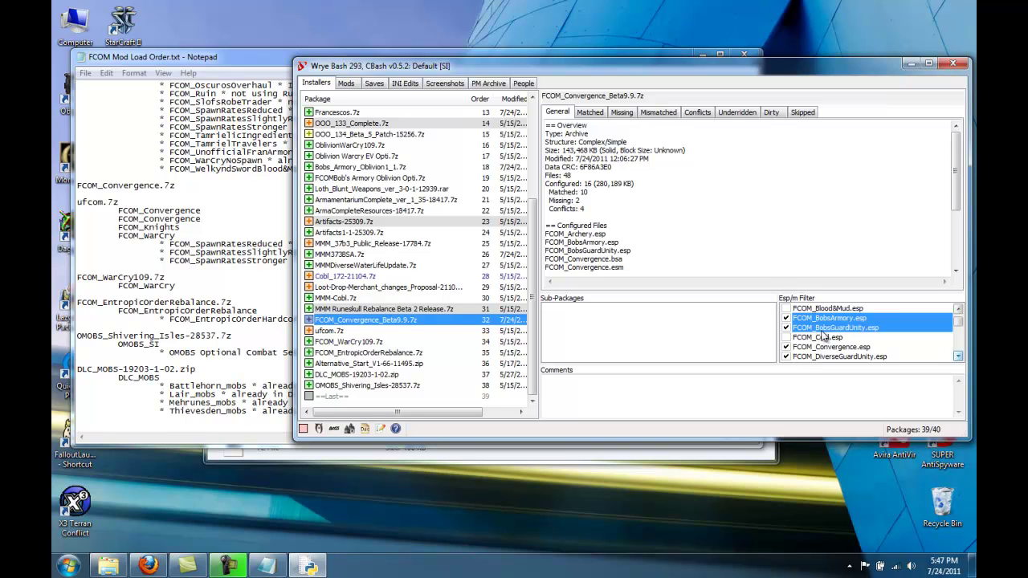
pyautogui.click(831, 338)
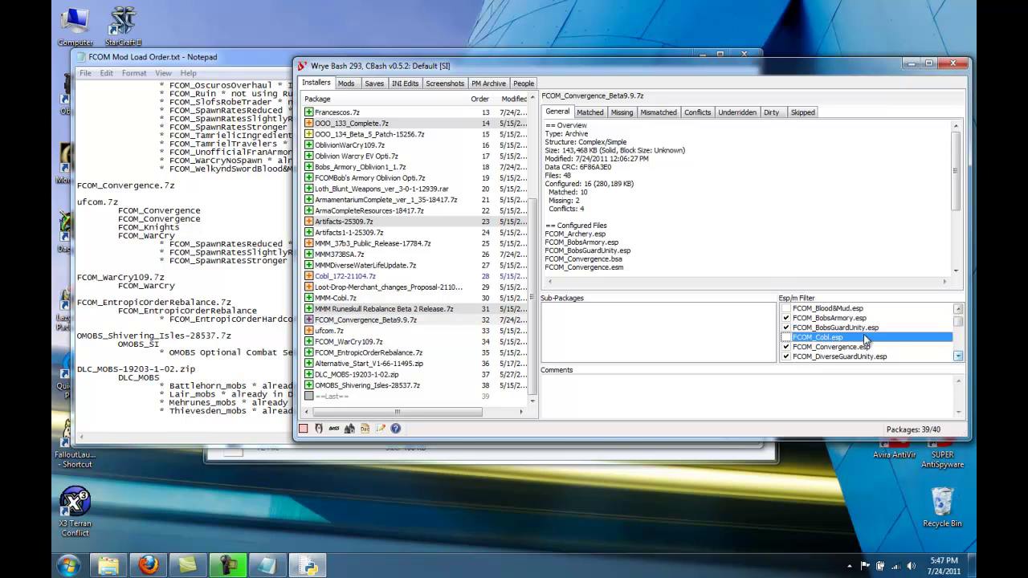
# Step: Include FCOM_LothsBluntWeapons.esp in the FCOM_Convergence_Beta9.9.7z package as well and anneal the package
pyautogui.click(959, 356)
pyautogui.click(959, 357)
pyautogui.click(958, 356)
pyautogui.click(958, 356)
pyautogui.click(958, 357)
pyautogui.click(958, 356)
pyautogui.click(959, 356)
pyautogui.click(958, 356)
pyautogui.click(959, 357)
pyautogui.click(958, 357)
pyautogui.click(958, 357)
pyautogui.click(958, 357)
pyautogui.click(958, 357)
pyautogui.click(959, 357)
pyautogui.click(959, 356)
pyautogui.click(959, 357)
pyautogui.click(958, 357)
pyautogui.click(958, 357)
pyautogui.click(958, 358)
pyautogui.click(958, 357)
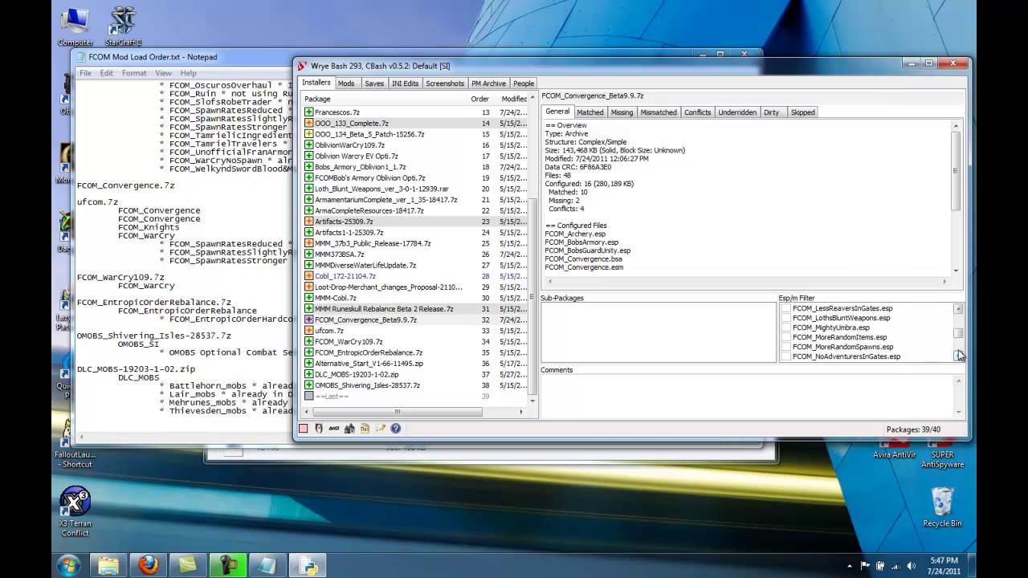
pyautogui.click(787, 319)
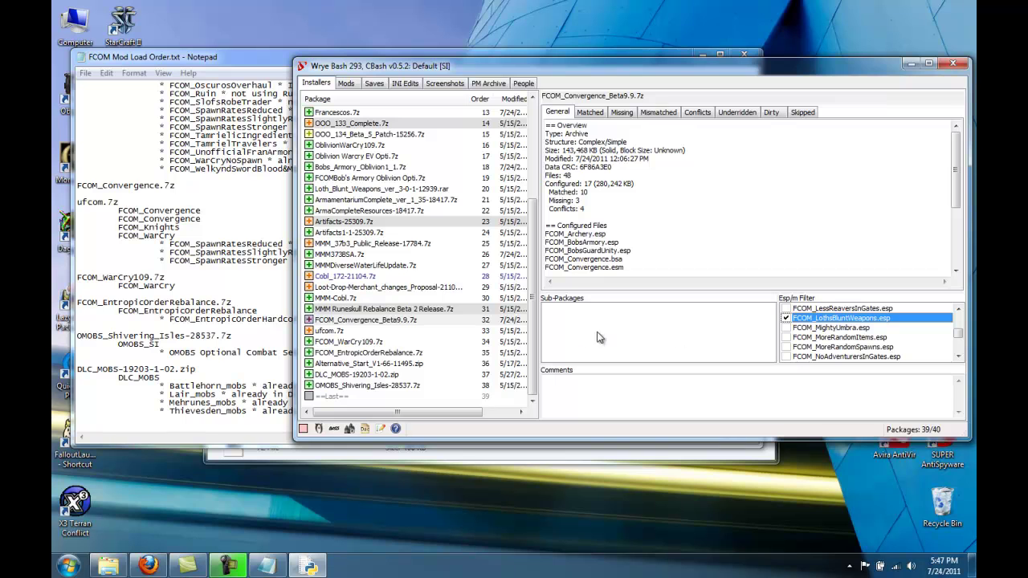
pyautogui.click(361, 321)
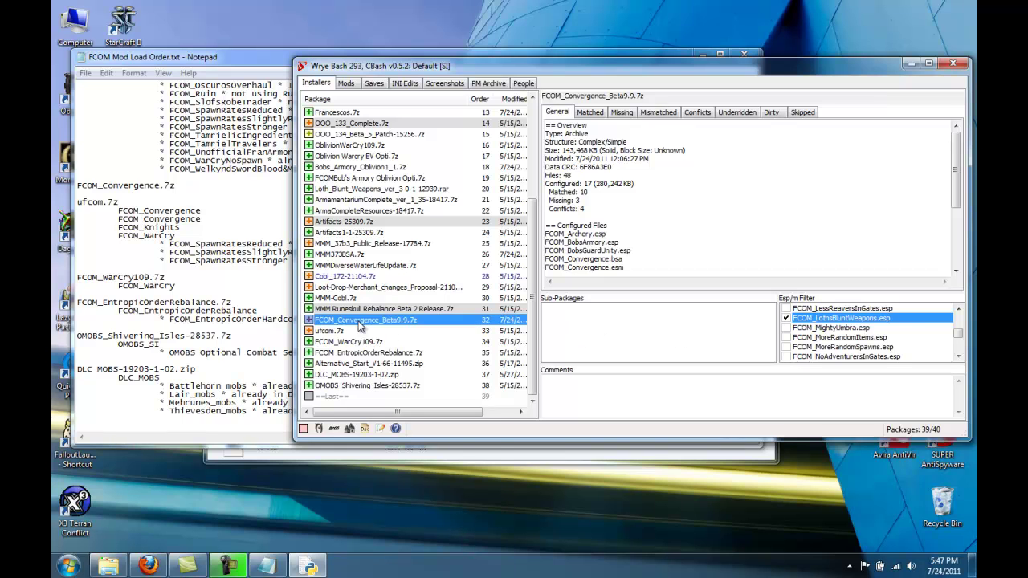
pyautogui.rightClick(361, 321)
pyautogui.click(391, 383)
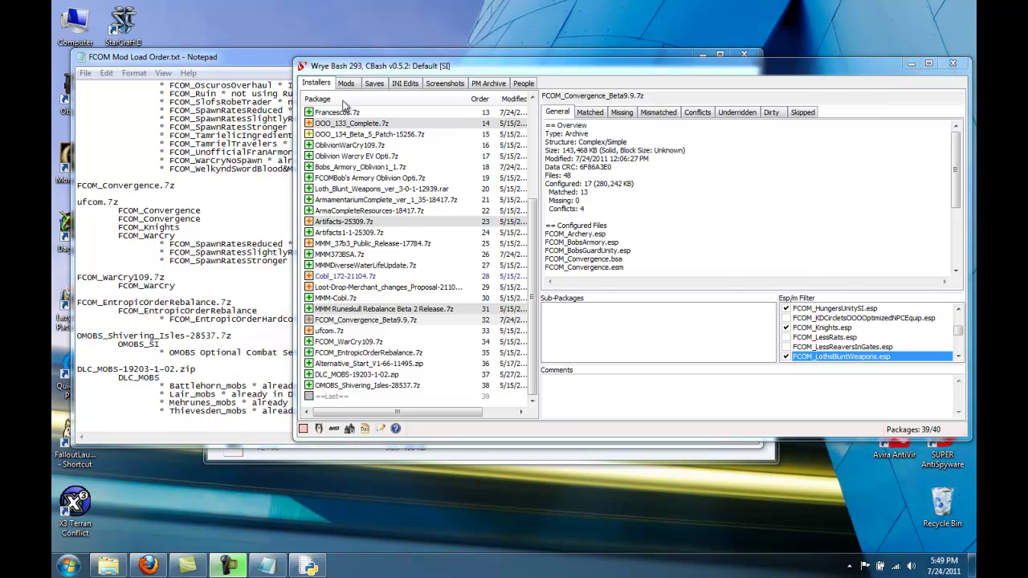
# Step: Sort the mods' load order with BOSS and review the mod list from its first entry
pyautogui.click(345, 84)
pyautogui.click(334, 430)
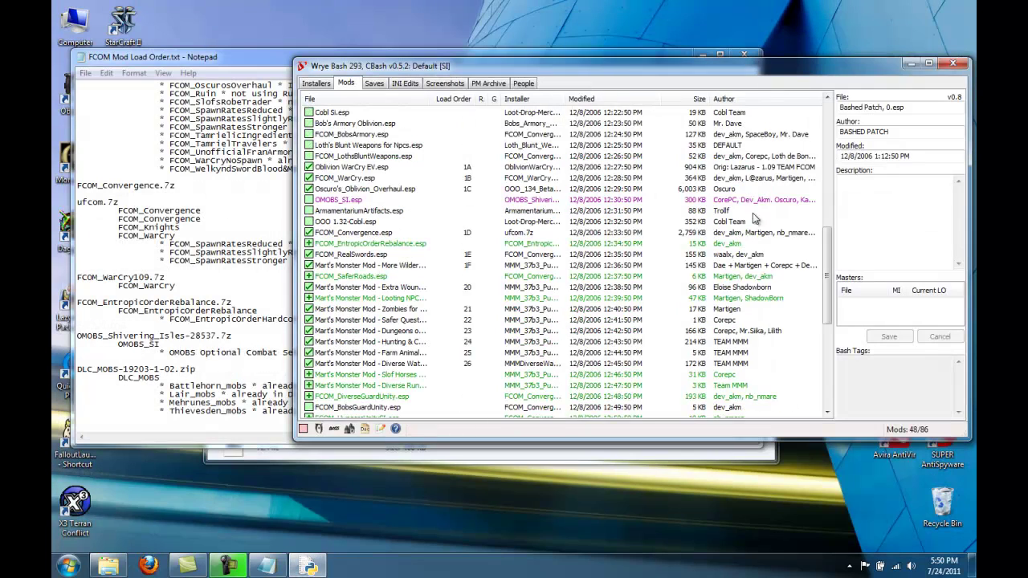
pyautogui.moveTo(827, 250); pyautogui.dragTo(827, 133)
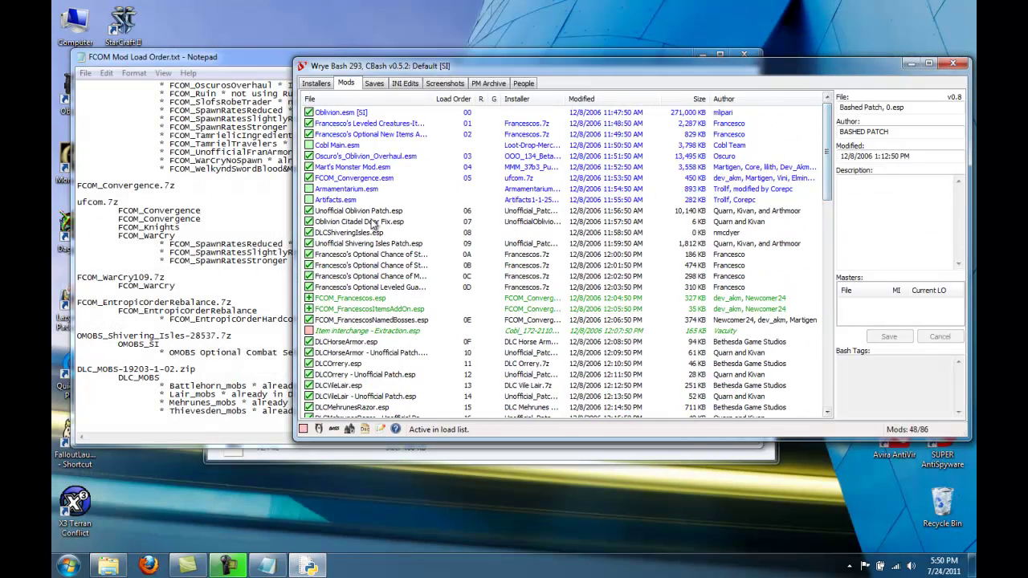
# Step: Activate Cobl Glue.esp, Cobl Si.esp, Bob's Armory Oblivion.esp, FCOM_BobsArmory.esp, Loth's Blunt Weapons for Npcs.esp and FCOM_LothsBluntWeapons.esp
pyautogui.moveTo(829, 196); pyautogui.dragTo(830, 265)
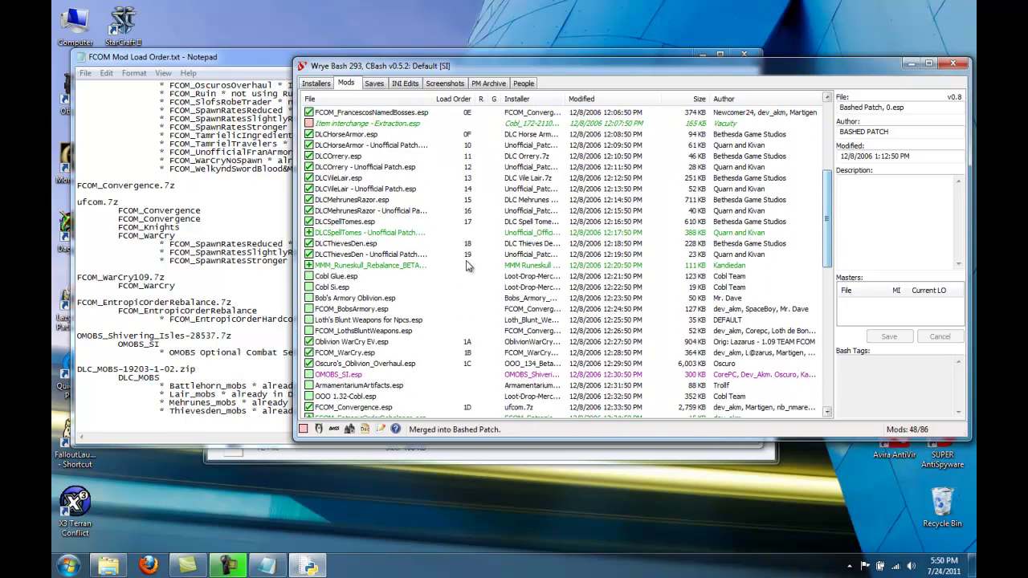
pyautogui.click(309, 276)
pyautogui.click(547, 325)
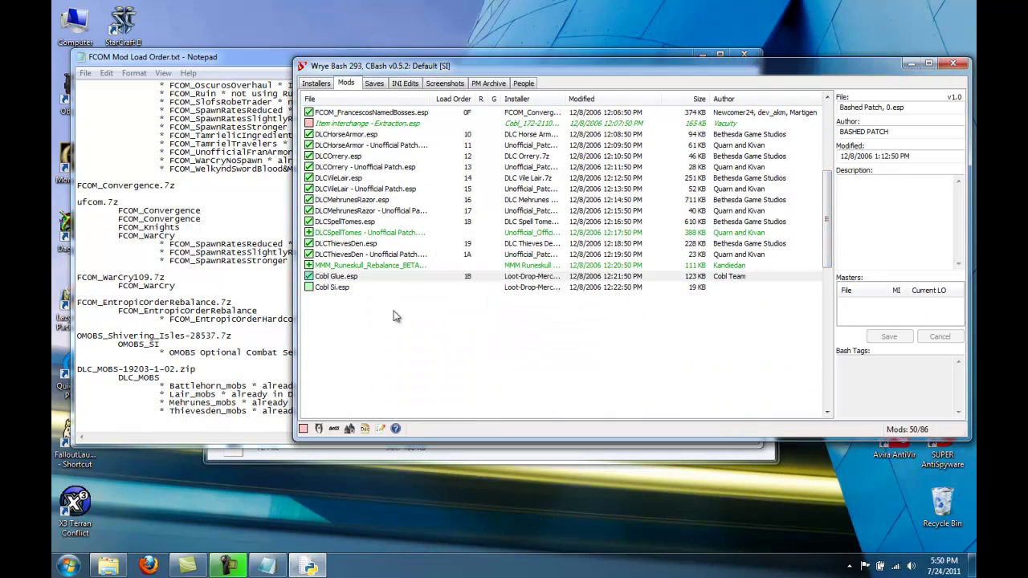
pyautogui.click(309, 287)
pyautogui.click(308, 298)
pyautogui.click(308, 309)
pyautogui.click(309, 320)
pyautogui.click(308, 331)
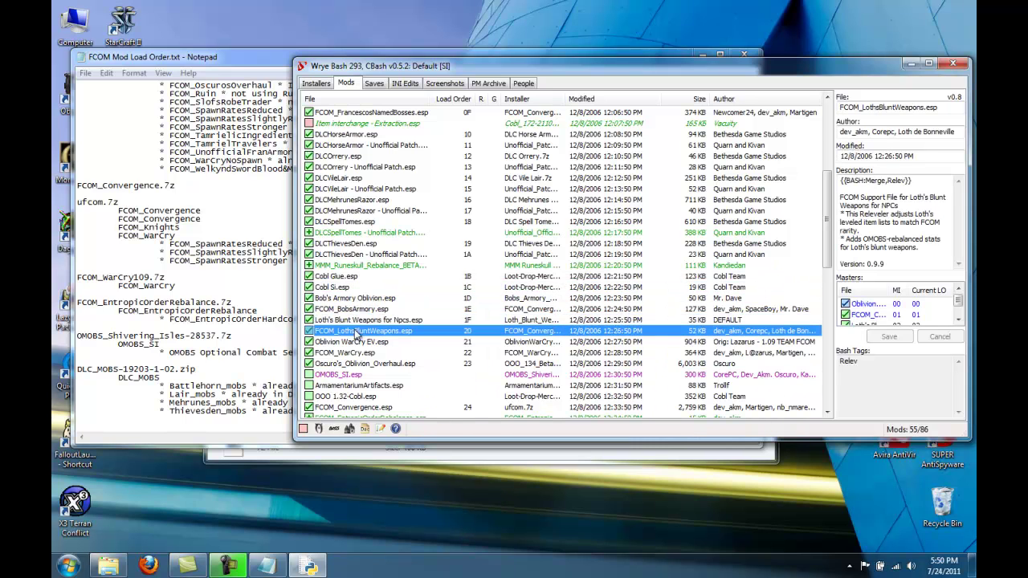
# Step: Activate ArmamentariumArtifacts.esp along with its required master, as well as OOO 1.32-Cobl.esp
pyautogui.moveTo(830, 221); pyautogui.dragTo(830, 265)
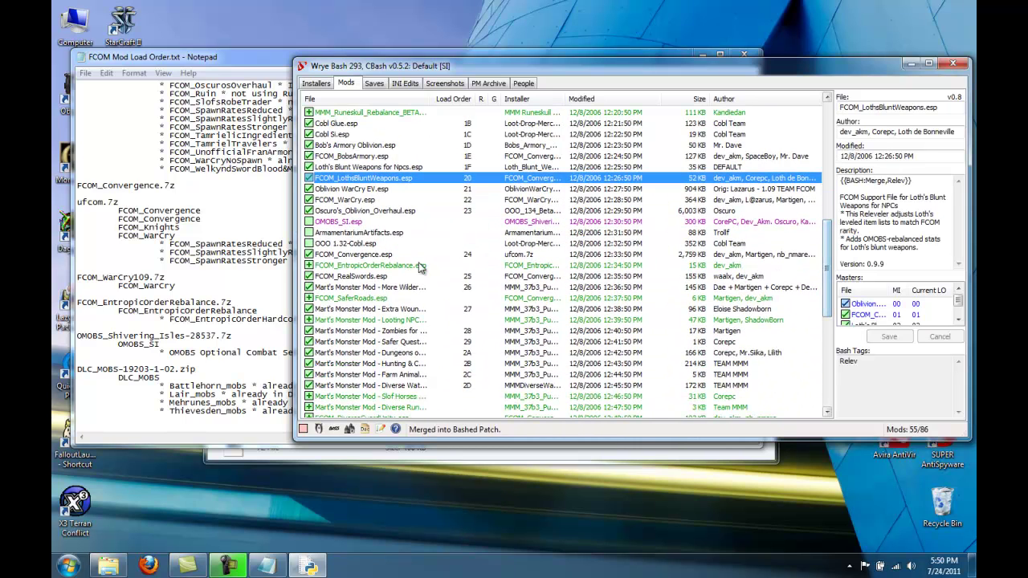
pyautogui.click(308, 234)
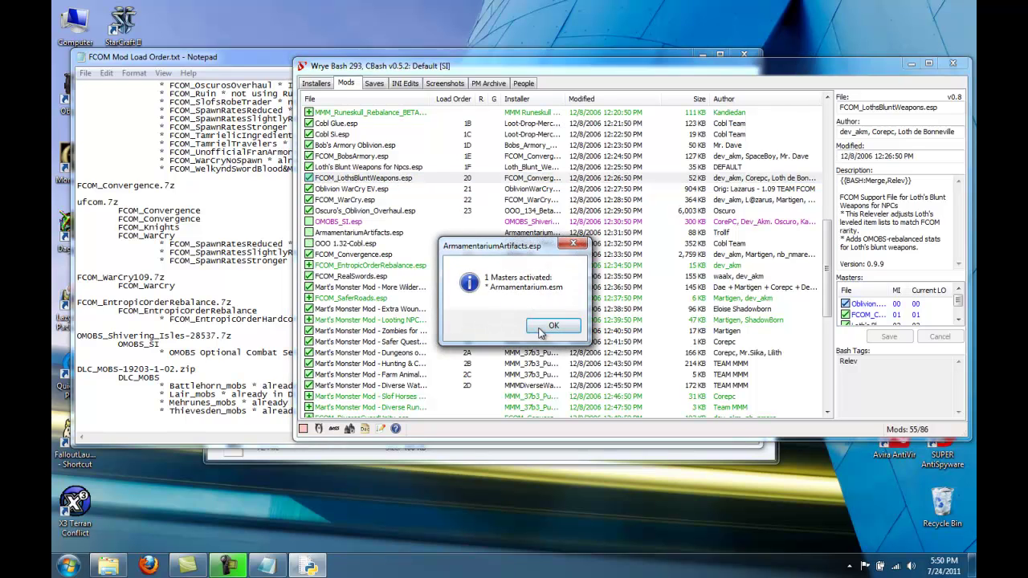
pyautogui.click(553, 325)
pyautogui.click(308, 243)
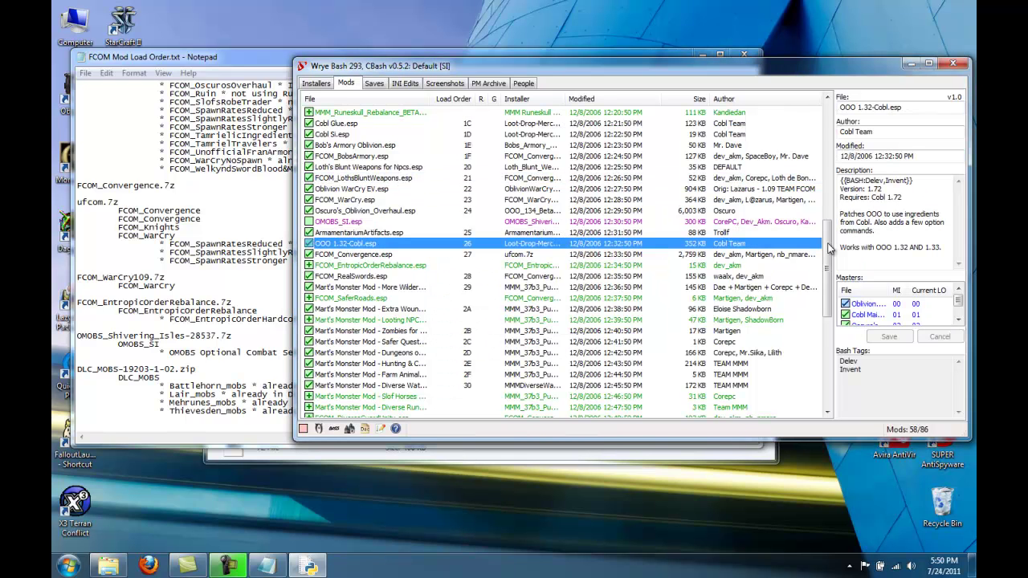
# Step: Activate FCOM_BobsGuardUnity.esp, ArmamentariumLL4OOO.esp, ArmamentariumLLMagicOOO.esp, MMM-Cobl.esp, Artifacts.esp and Artifacts - ArmaCompleteAddon.esp
pyautogui.moveTo(832, 250); pyautogui.dragTo(830, 315)
pyautogui.click(309, 222)
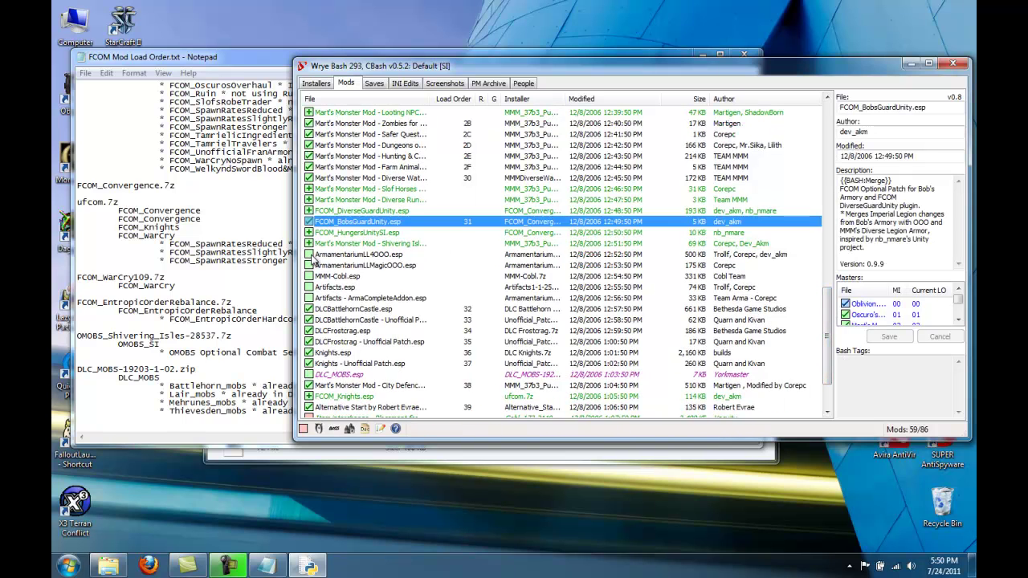
pyautogui.click(310, 254)
pyautogui.click(309, 265)
pyautogui.click(309, 277)
pyautogui.click(309, 287)
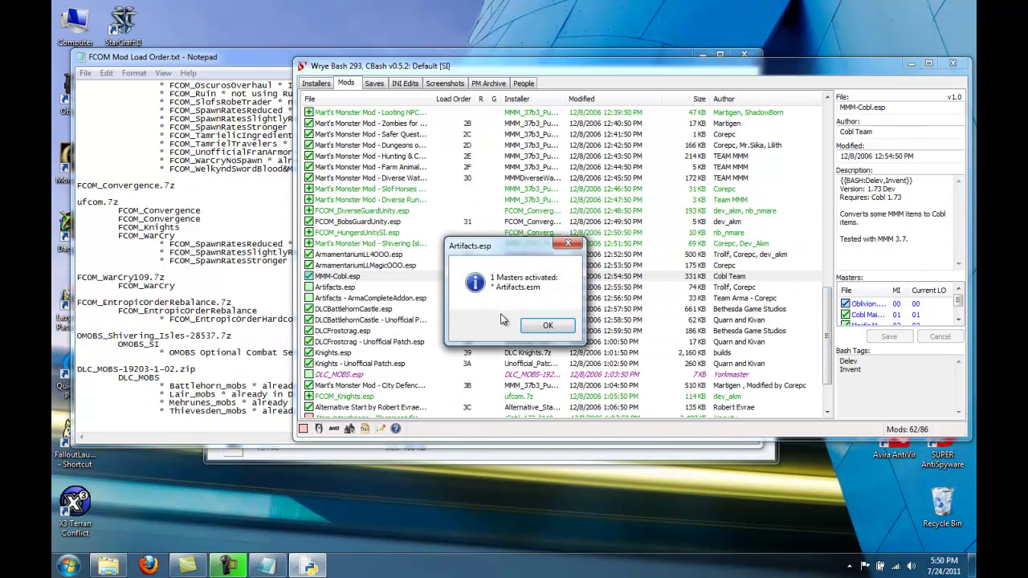
pyautogui.click(548, 326)
pyautogui.click(309, 298)
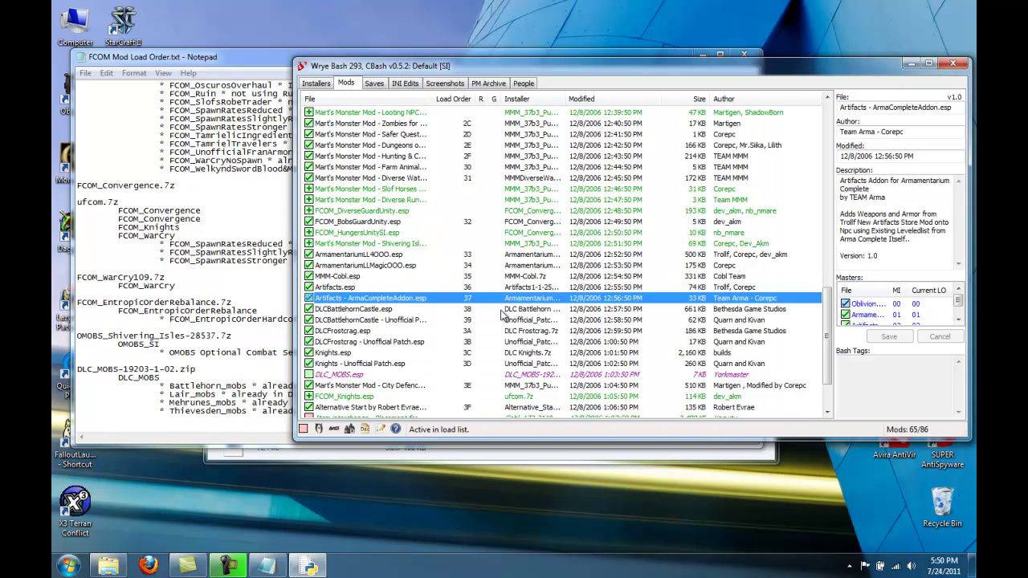
# Step: Start rebuilding Bashed Patch, 0.esp, deactivate the suggested mergeable mods, and leave the patch dialog without building
pyautogui.scroll(-2, 827, 341)
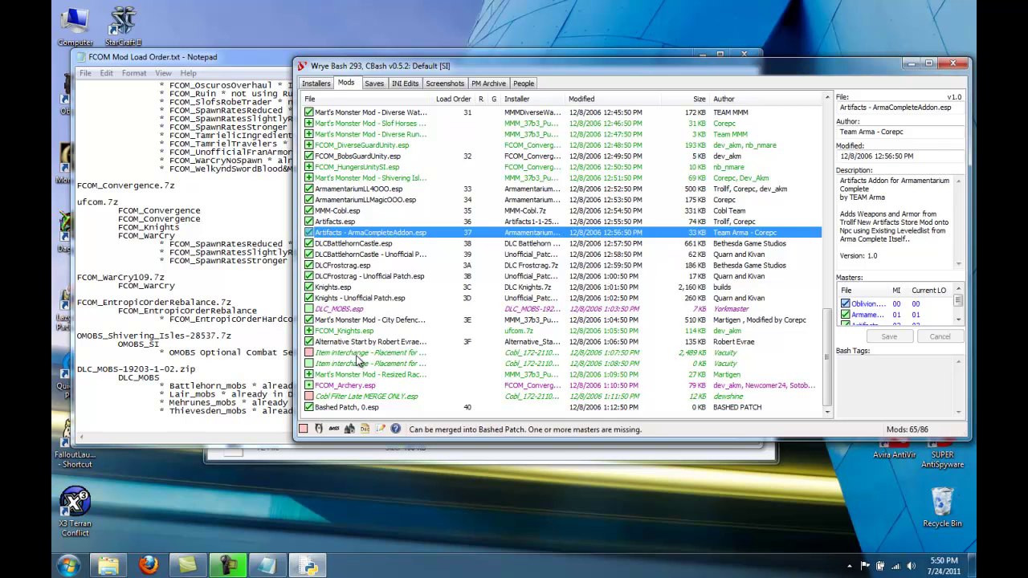
pyautogui.click(339, 409)
pyautogui.rightClick(339, 412)
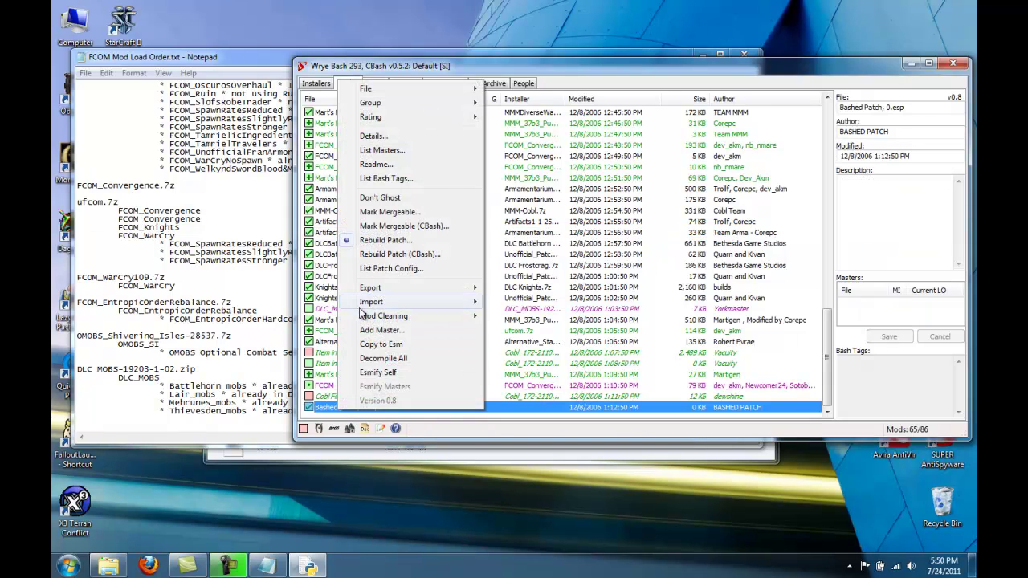
pyautogui.click(374, 240)
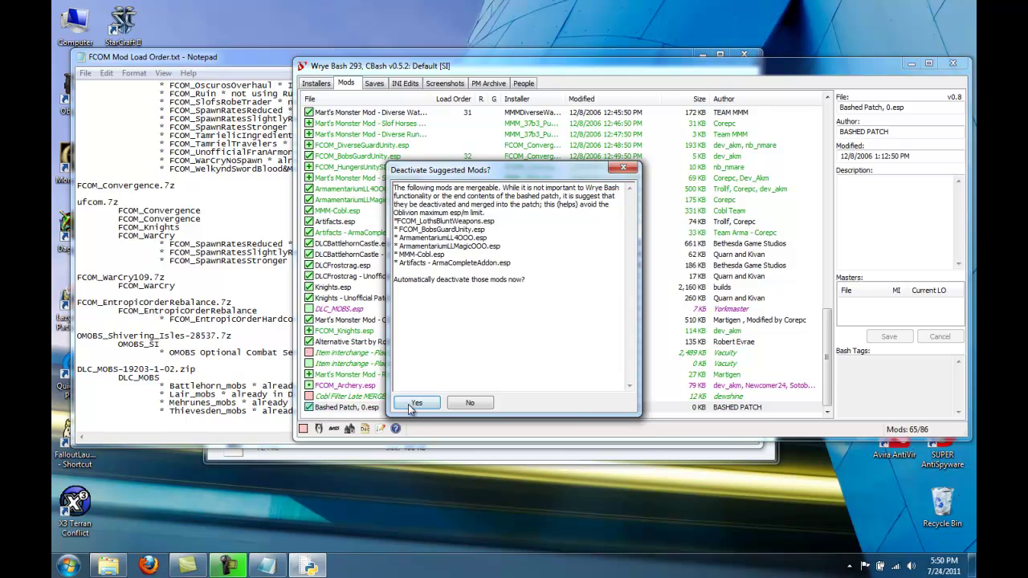
pyautogui.click(422, 405)
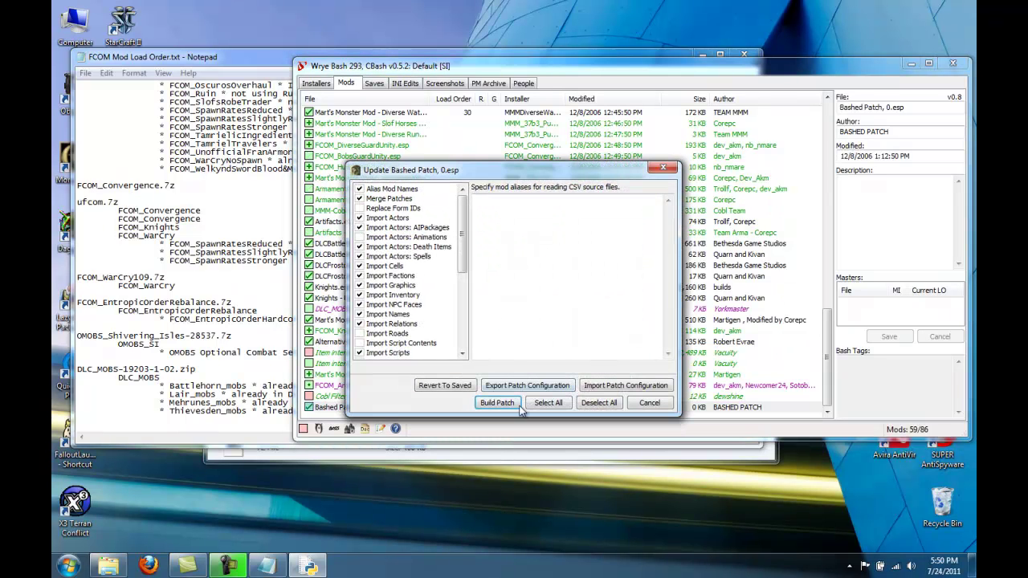
pyautogui.click(649, 402)
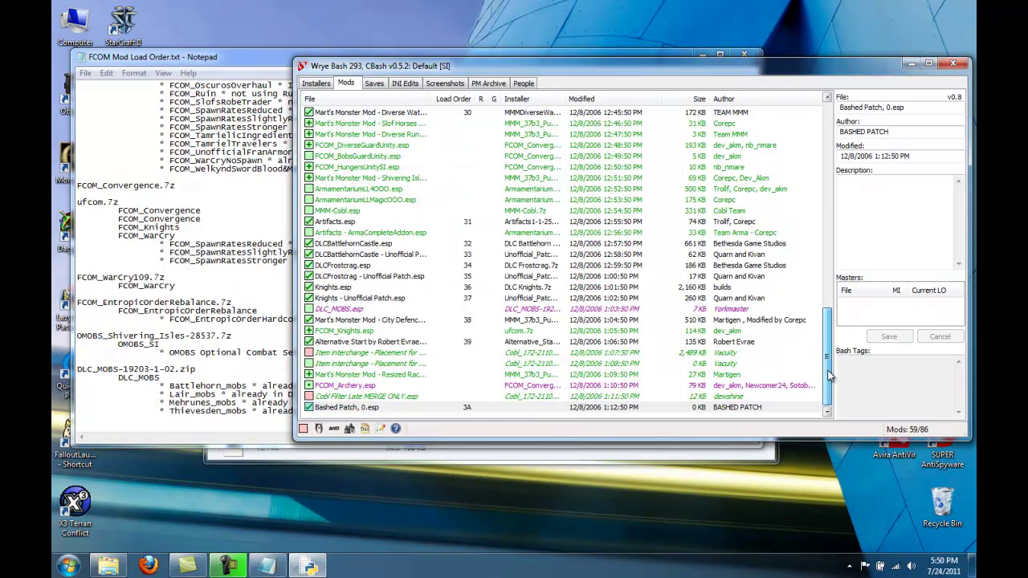
# Step: Start rebuilding Bashed Patch, 0.esp and include all mergeable mods in Merge Patches
pyautogui.moveTo(830, 378)
pyautogui.mouseDown()
pyautogui.moveTo(837, 183)
pyautogui.moveTo(835, 385)
pyautogui.mouseUp()
pyautogui.rightClick(321, 408)
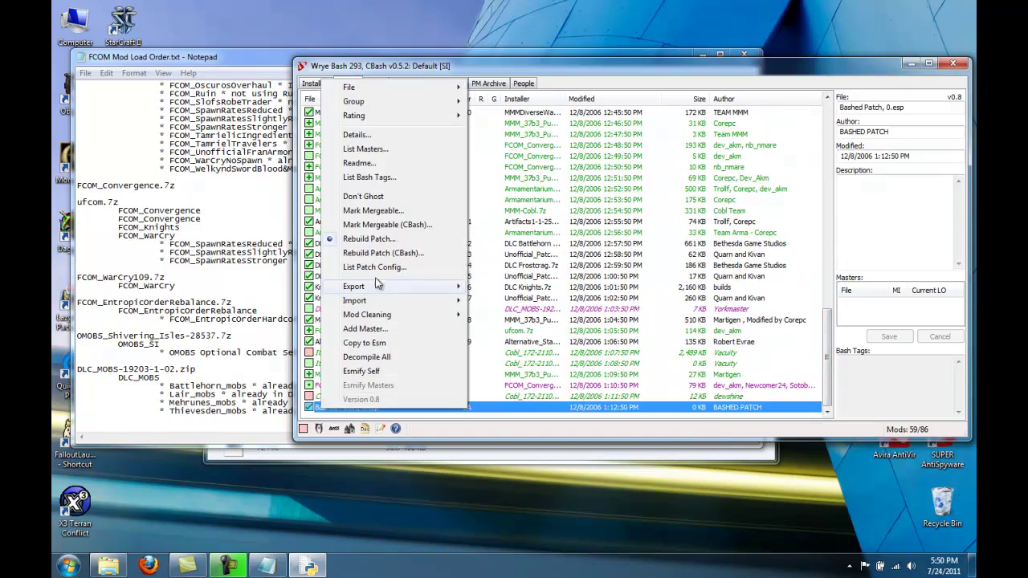
pyautogui.click(374, 240)
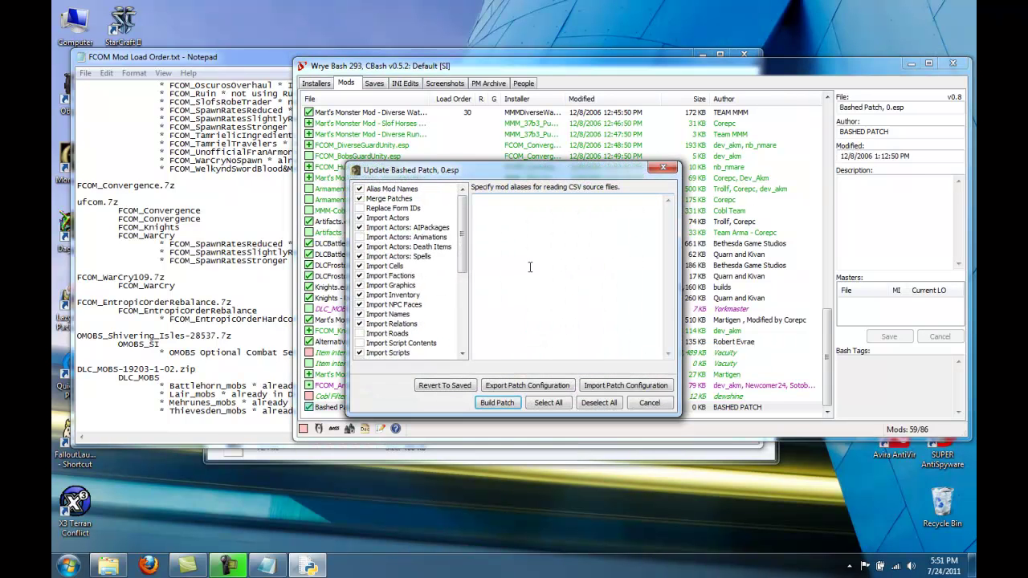
pyautogui.click(392, 199)
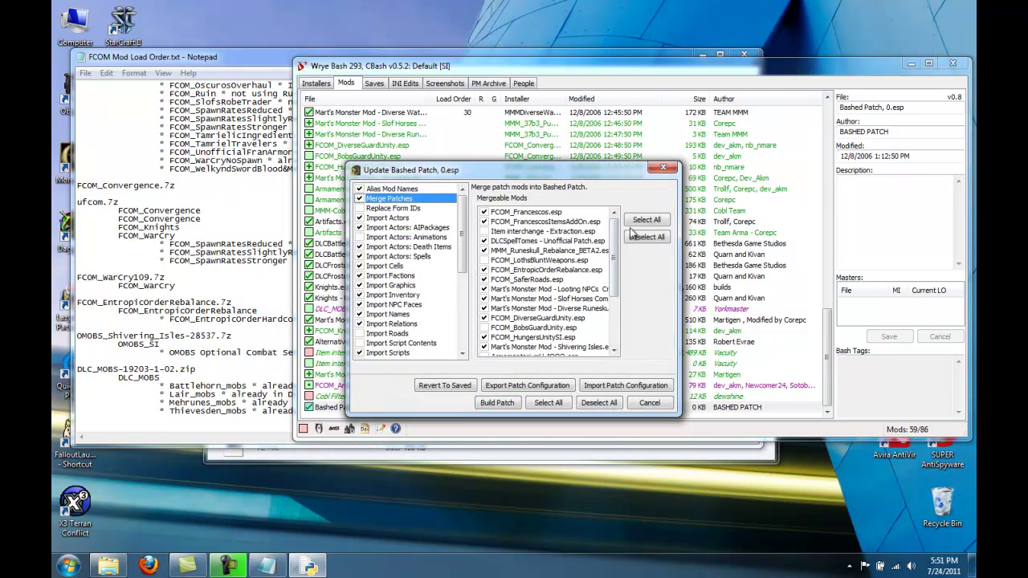
pyautogui.click(647, 221)
# Step: Include all source mods for Import Actors and check the AIPackages, Animations, Death Items and Spells actor imports
pyautogui.click(399, 219)
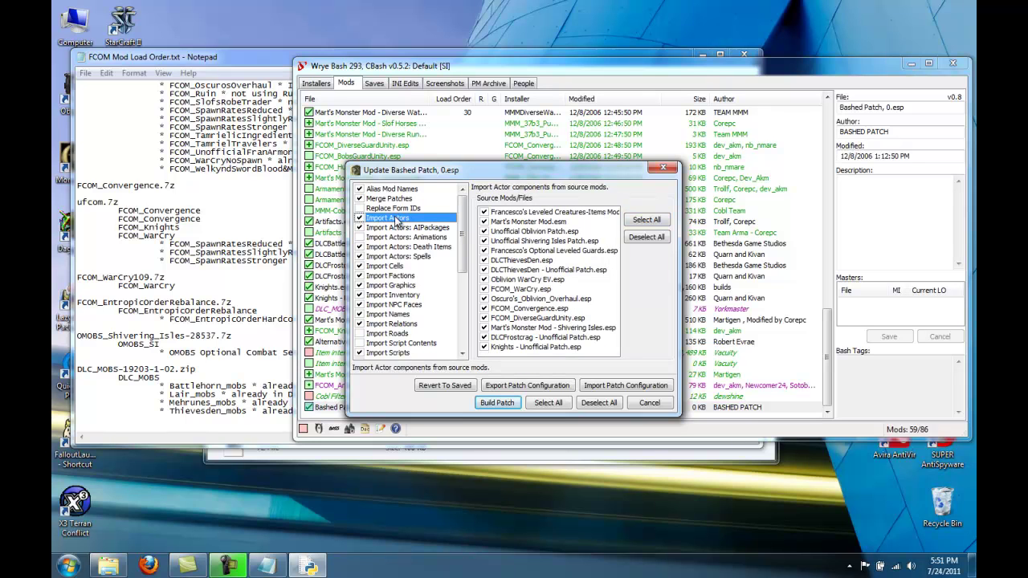
pyautogui.click(647, 220)
pyautogui.click(392, 229)
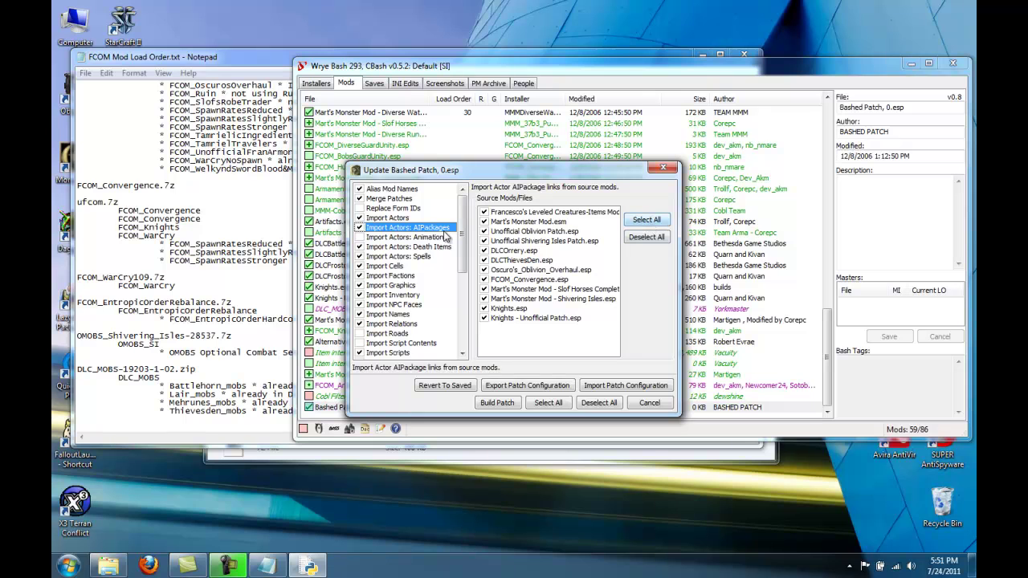
pyautogui.click(418, 237)
pyautogui.click(418, 247)
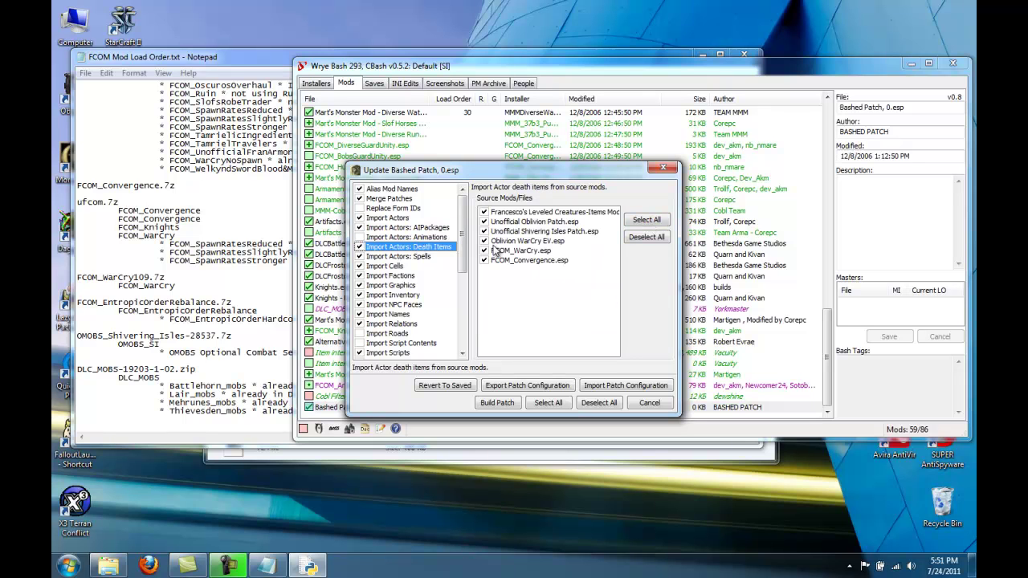
pyautogui.click(403, 257)
# Step: Check the source mods of the Cells, Factions, Graphics, Inventory, NPC Faces and Names imports
pyautogui.click(388, 267)
pyautogui.click(392, 276)
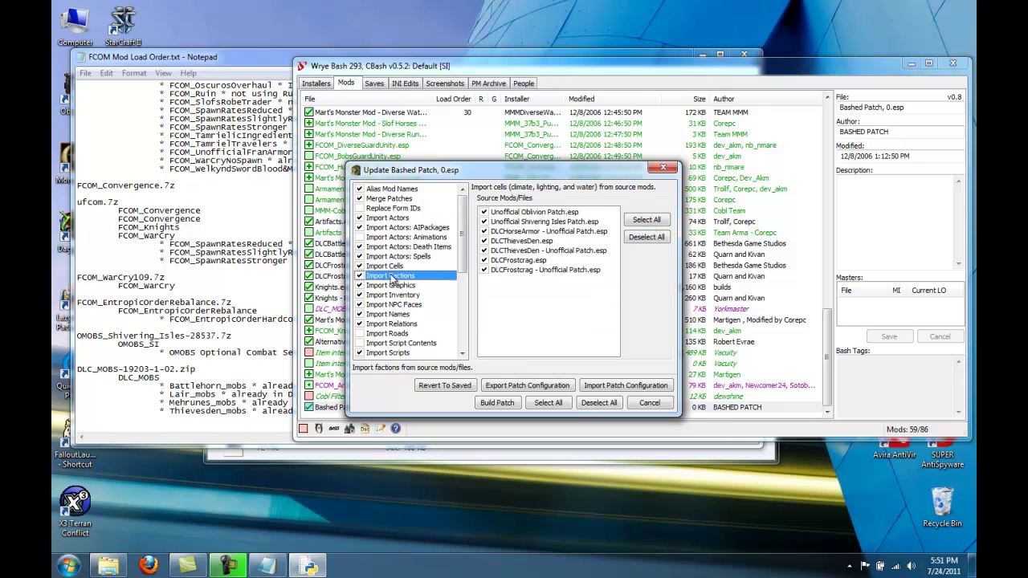
pyautogui.click(395, 286)
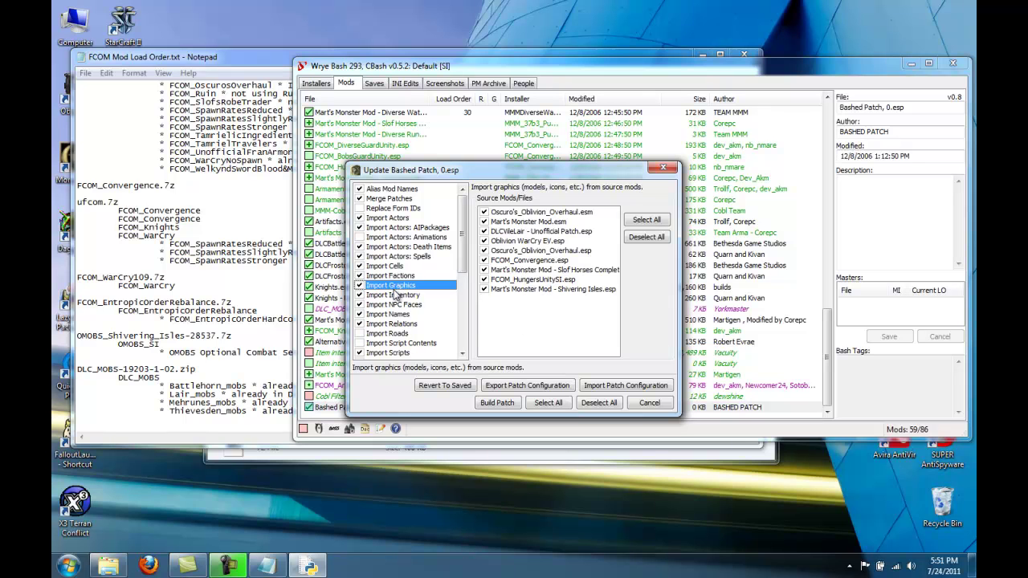
pyautogui.click(395, 296)
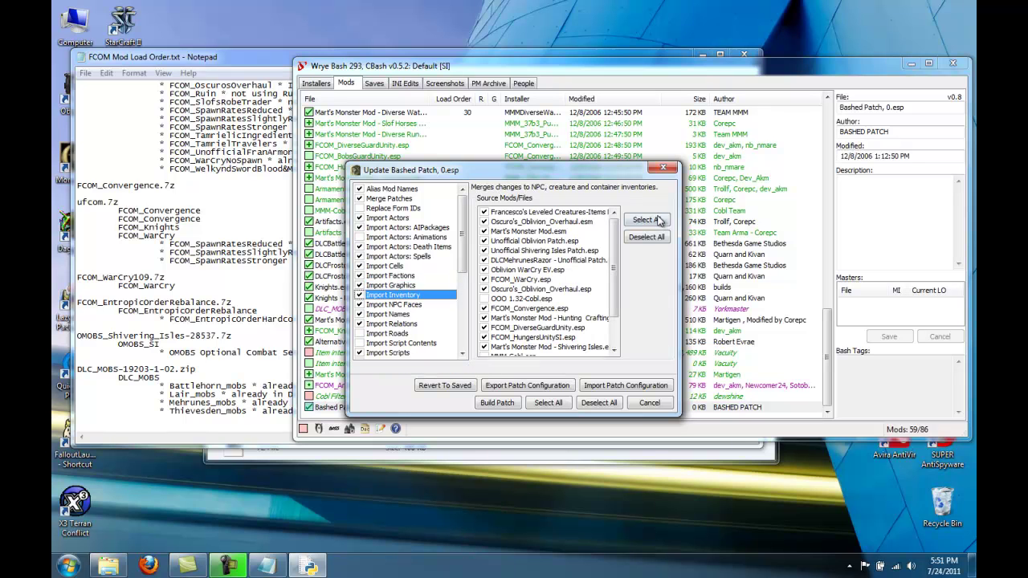
pyautogui.click(399, 305)
pyautogui.click(399, 316)
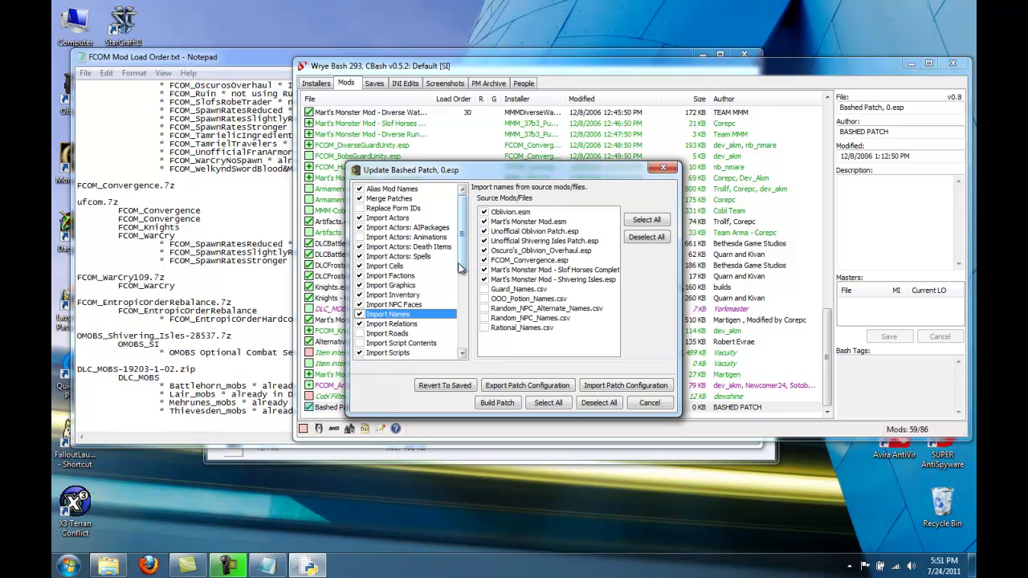
# Step: Check the source mods of the Relations, Roads, Script Contents, Scripts, Sounds, Spell Stats and Stats imports
pyautogui.scroll(-4, 460, 268)
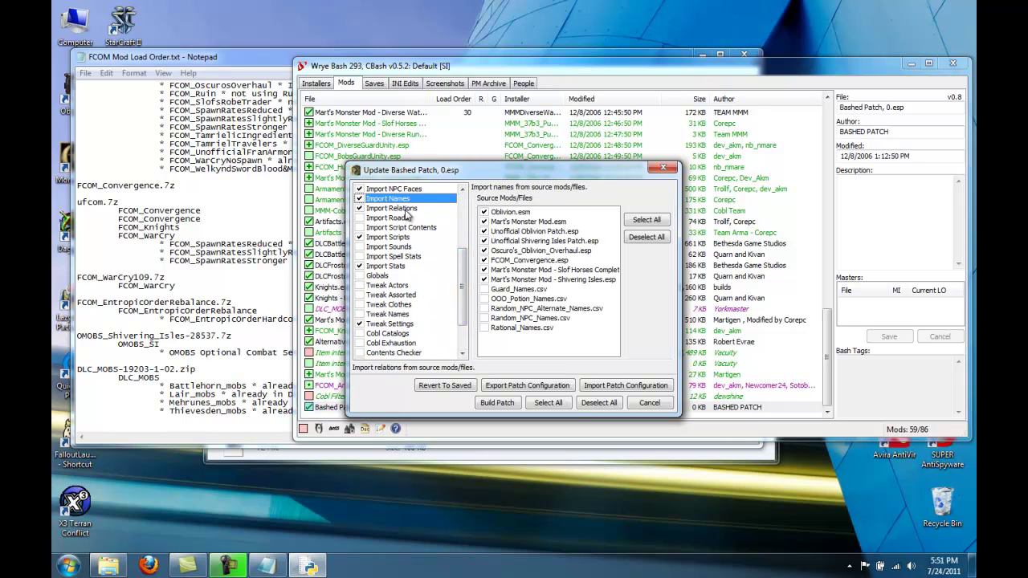
pyautogui.click(406, 210)
pyautogui.click(387, 218)
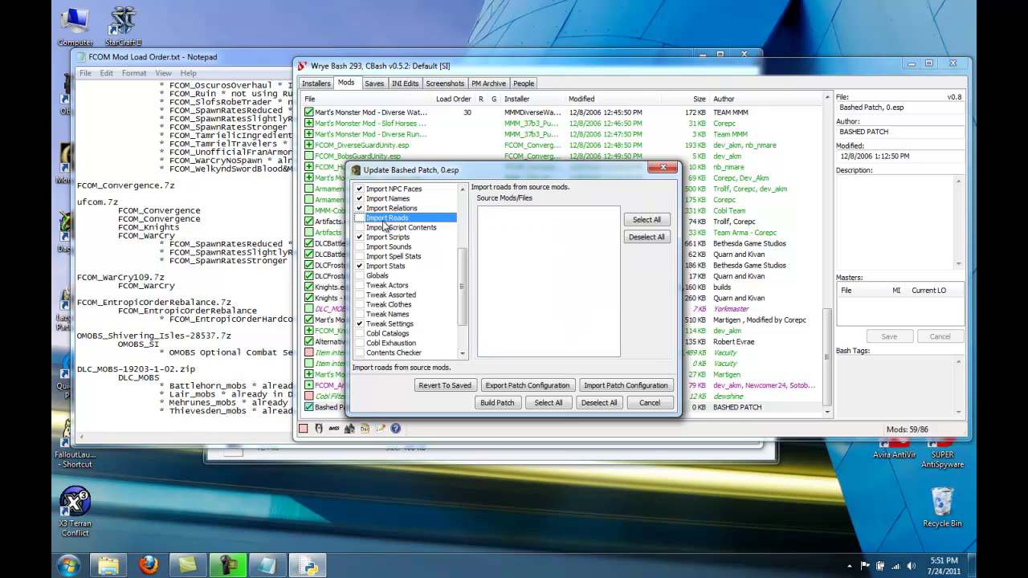
pyautogui.click(387, 228)
pyautogui.click(389, 238)
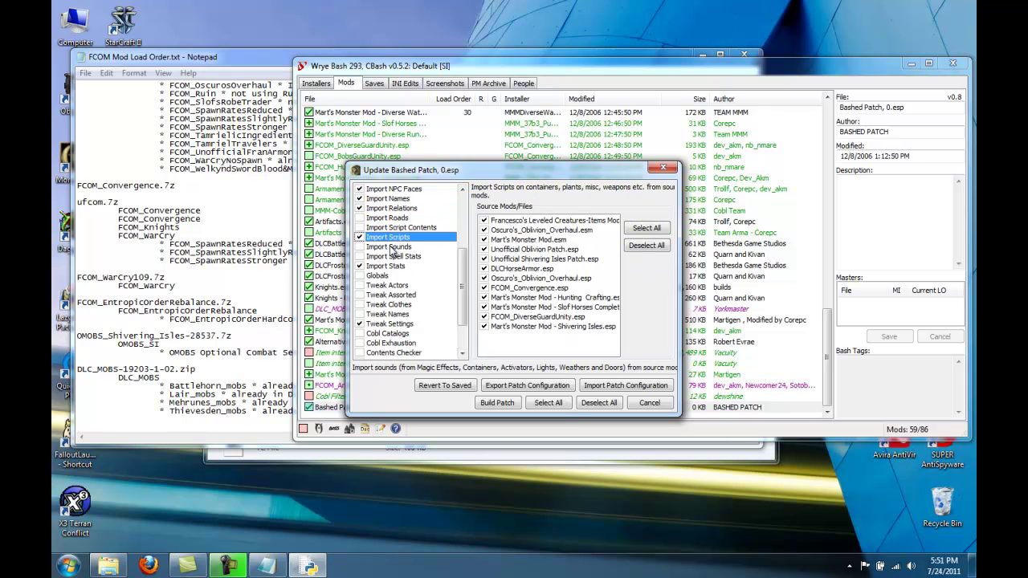
pyautogui.click(391, 248)
pyautogui.click(391, 257)
pyautogui.click(392, 266)
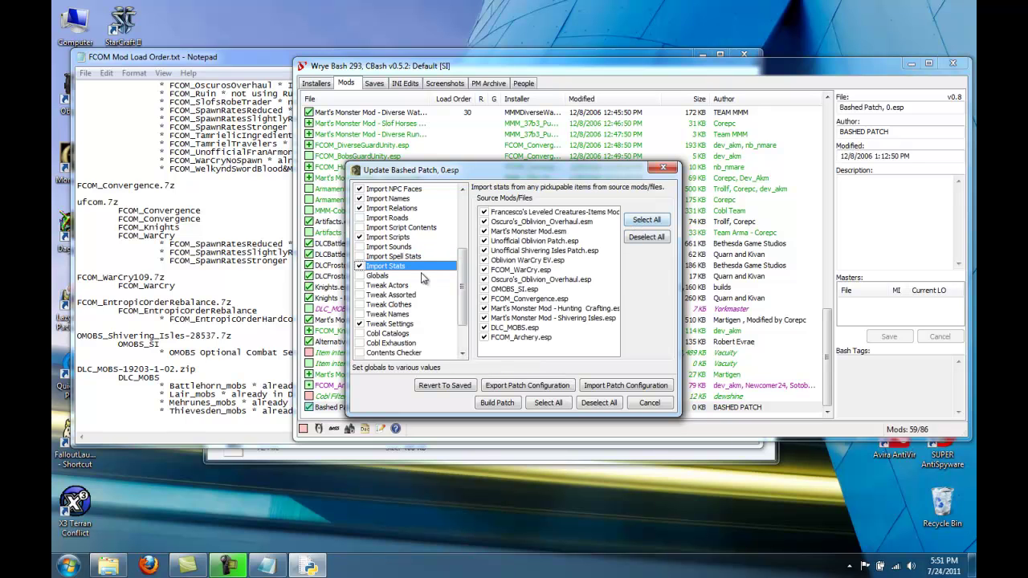
# Step: Review the patch options from Globals and the tweak groups through Cobl, Contents Checker, Leveled Lists, Morph Factions, Power Exhaustion and Race Records
pyautogui.click(390, 276)
pyautogui.click(387, 286)
pyautogui.click(388, 295)
pyautogui.click(389, 305)
pyautogui.click(388, 315)
pyautogui.click(390, 324)
pyautogui.scroll(-2, 472, 277)
pyautogui.click(384, 286)
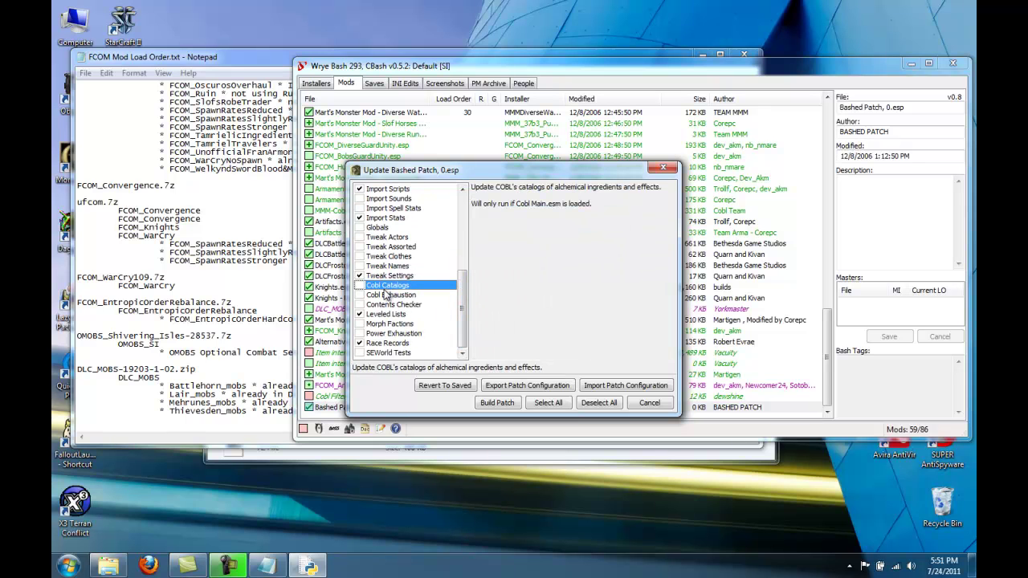
pyautogui.click(386, 295)
pyautogui.click(386, 305)
pyautogui.click(385, 314)
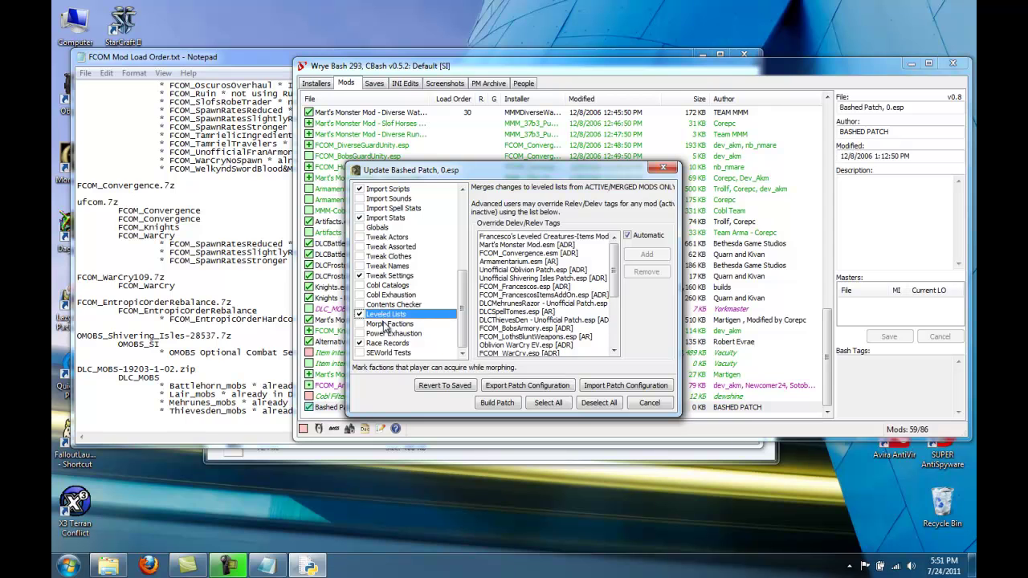
pyautogui.click(385, 324)
pyautogui.click(386, 333)
pyautogui.click(386, 343)
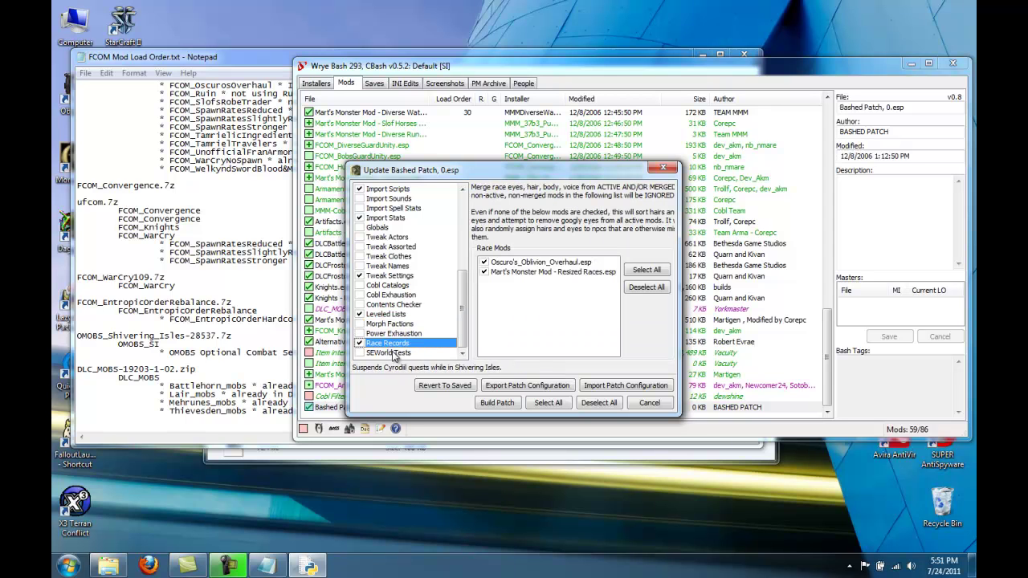
# Step: Build the bashed patch with the selected options and close the wxPython error output window
pyautogui.click(497, 403)
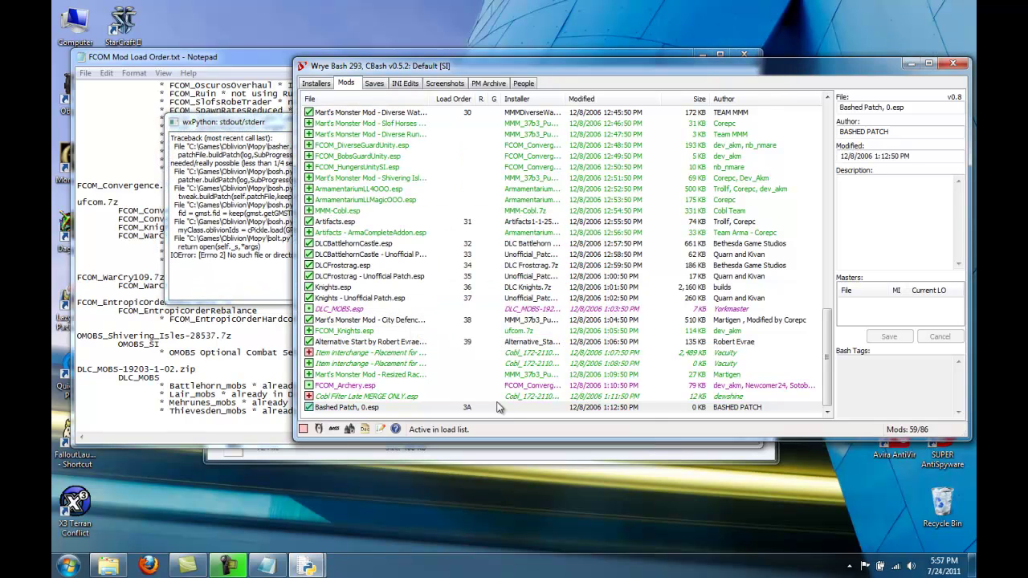
pyautogui.click(265, 161)
pyautogui.click(434, 121)
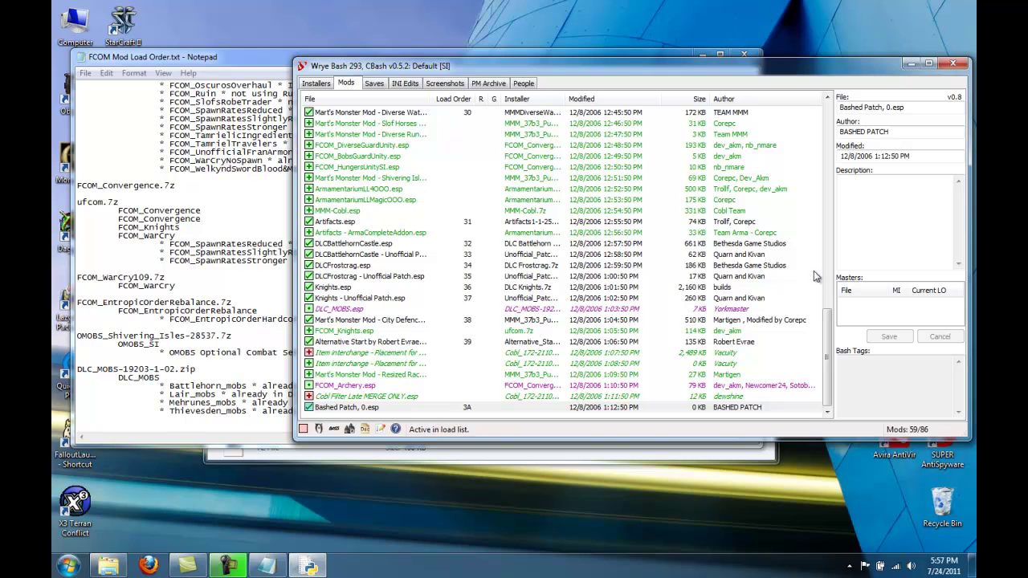